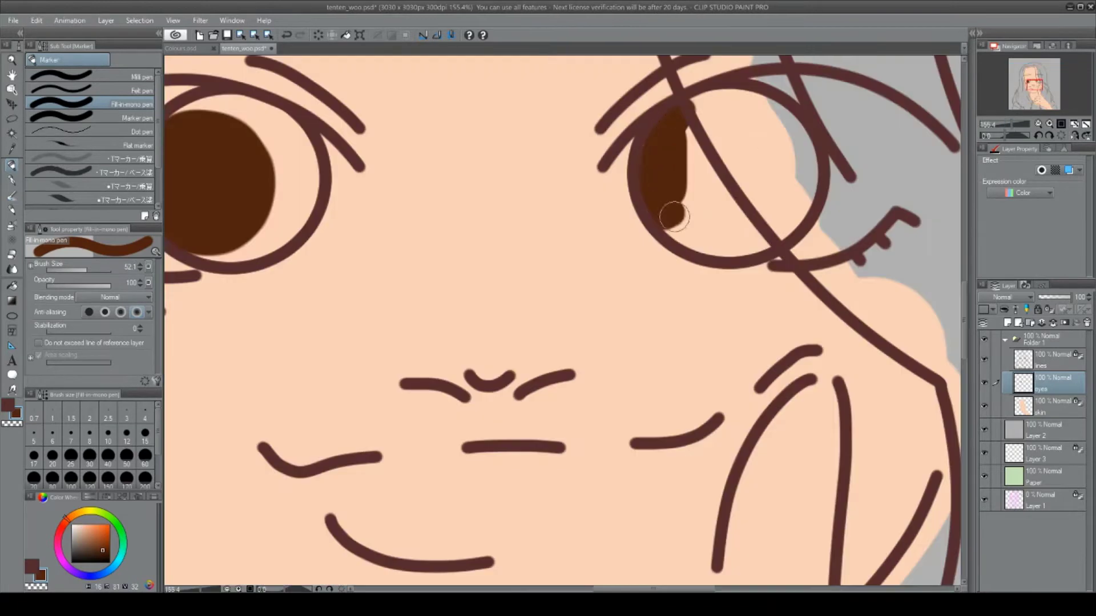
Finish filling both irises with dark brown on the eyes layer and erase the paint that spills outside the iris outline.
scroll(727, 225, "left", 5)
mouse_move(392, 111)
left_mouse_down()
mouse_move(500, 166)
mouse_move(474, 222)
left_mouse_up()
key("ctrl+z")
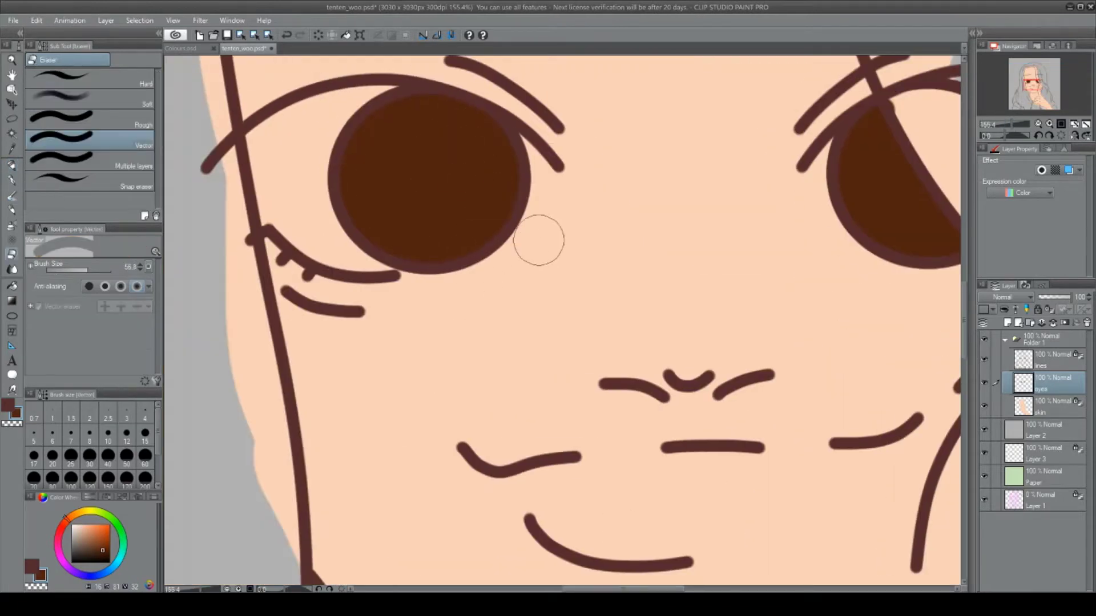
scroll(538, 238, "down", 4)
mouse_move(516, 260)
left_mouse_down()
mouse_move(494, 243)
mouse_move(477, 296)
left_mouse_up()
Try painting the whites of both eyes off-white on the skin layer around the brown irises.
scroll(559, 314, "up", 4)
left_click_drag(514, 251, 537, 173)
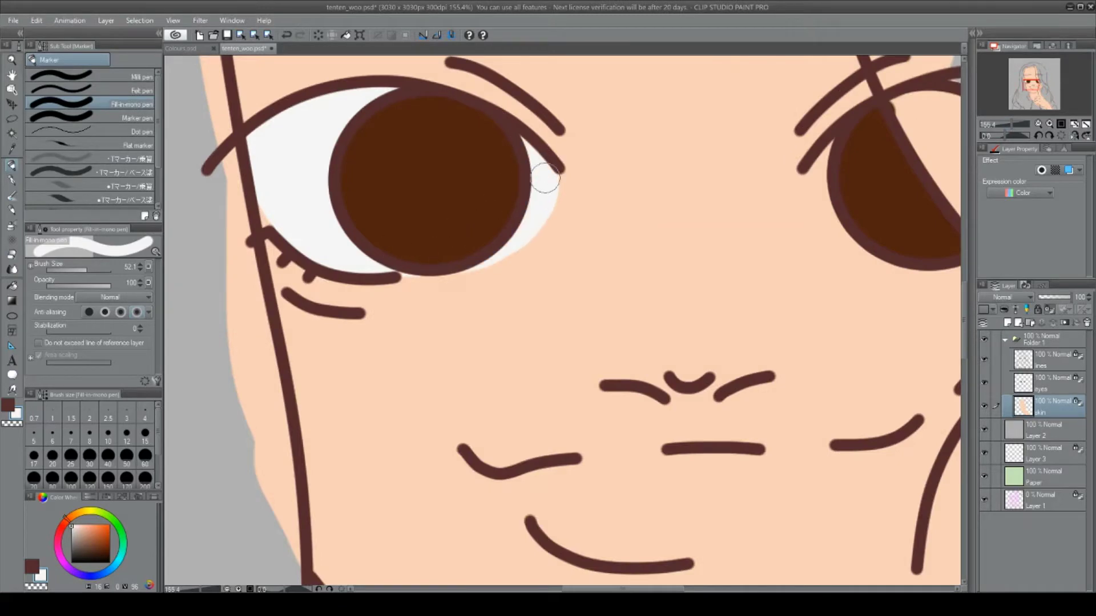
left_click_drag(513, 219, 489, 245)
left_click_drag(819, 166, 839, 239)
scroll(612, 197, "right", 5)
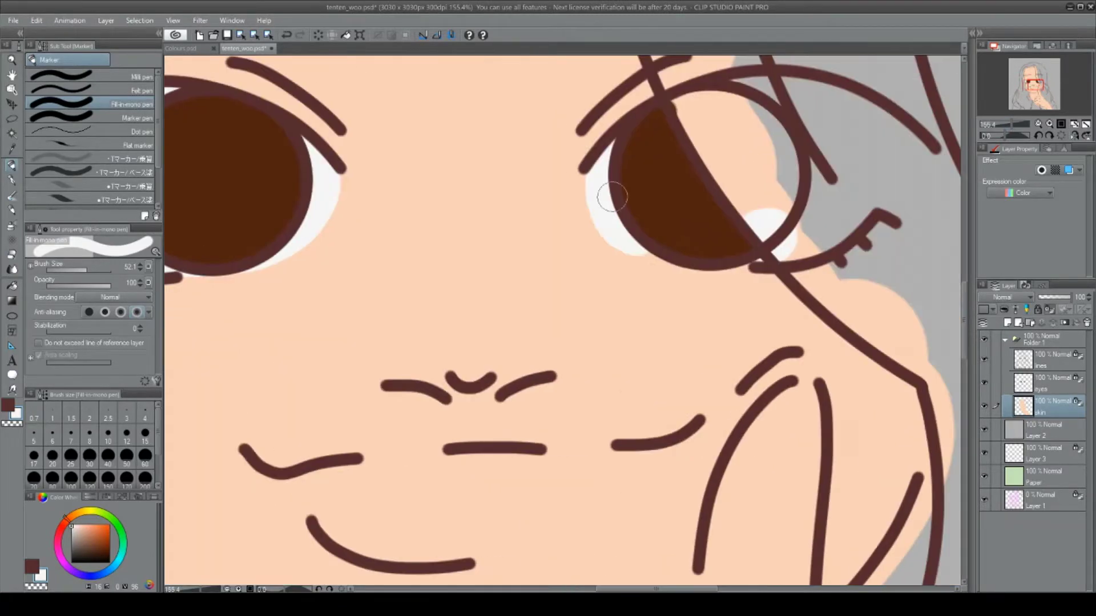
scroll(777, 238, "down", 6)
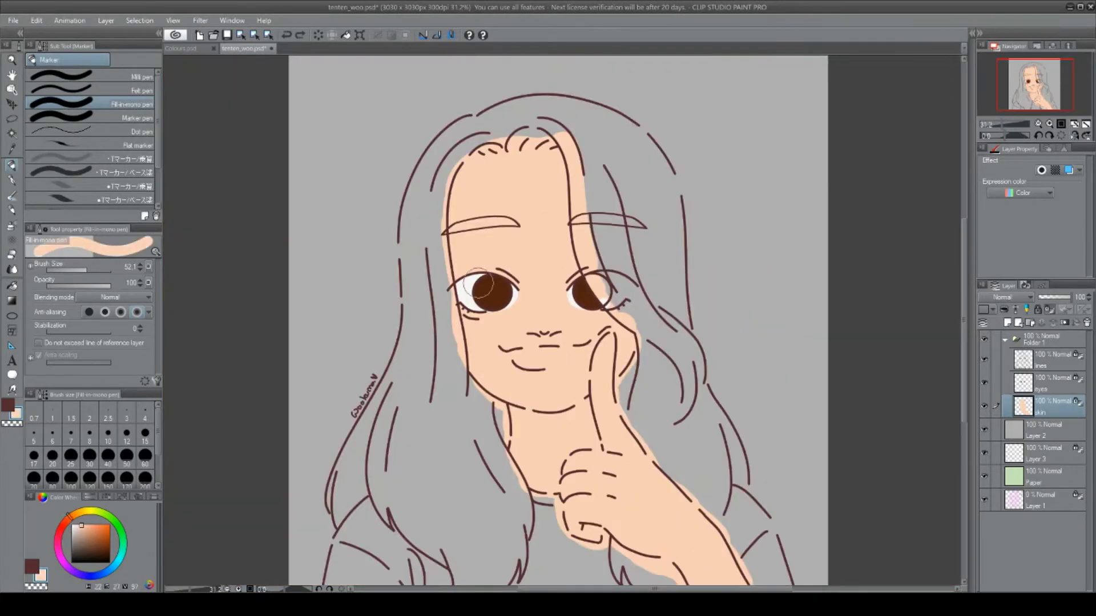
Add a layer named hair above the eyes layer and choose a muted brown, using the Colours.psd swatch document for reference.
left_click(1007, 322)
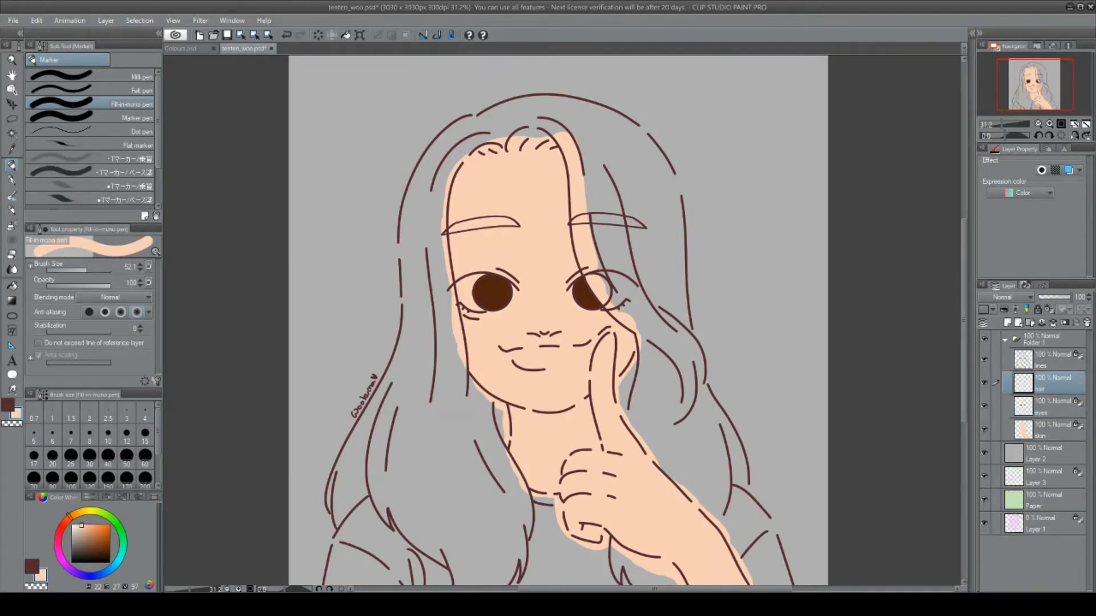
key("ctrl+Tab")
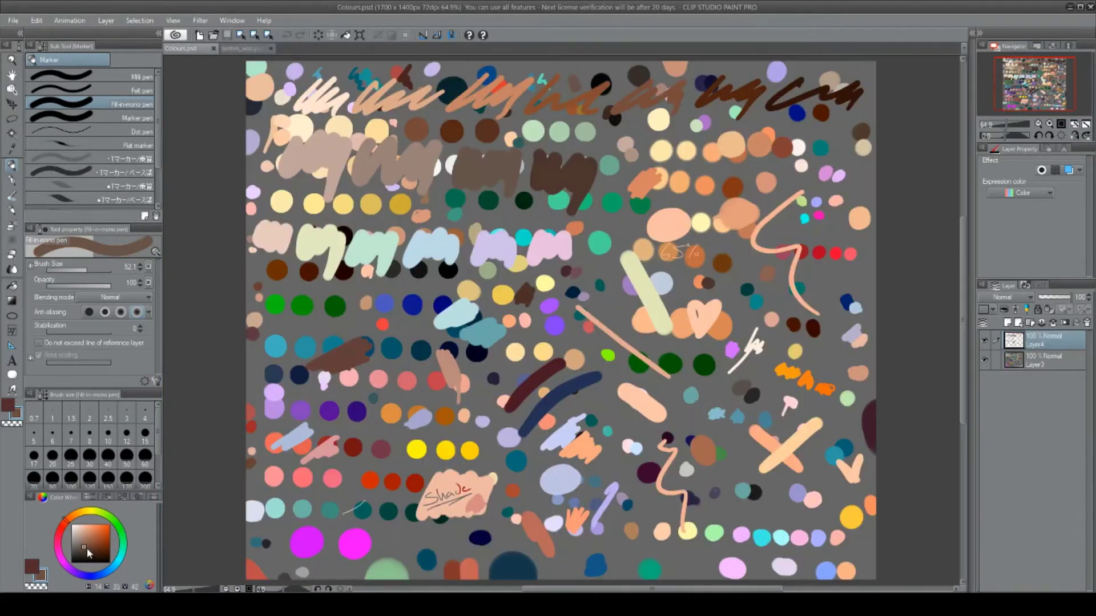
left_click(89, 553)
key("ctrl+Tab")
Block in the long hair with brown on both sides of the face and across the crown.
mouse_move(571, 120)
left_mouse_down()
mouse_move(611, 285)
mouse_move(645, 323)
mouse_move(665, 177)
left_mouse_up()
mouse_move(451, 134)
left_mouse_down()
mouse_move(423, 215)
mouse_move(431, 293)
mouse_move(365, 434)
mouse_move(486, 519)
left_mouse_up()
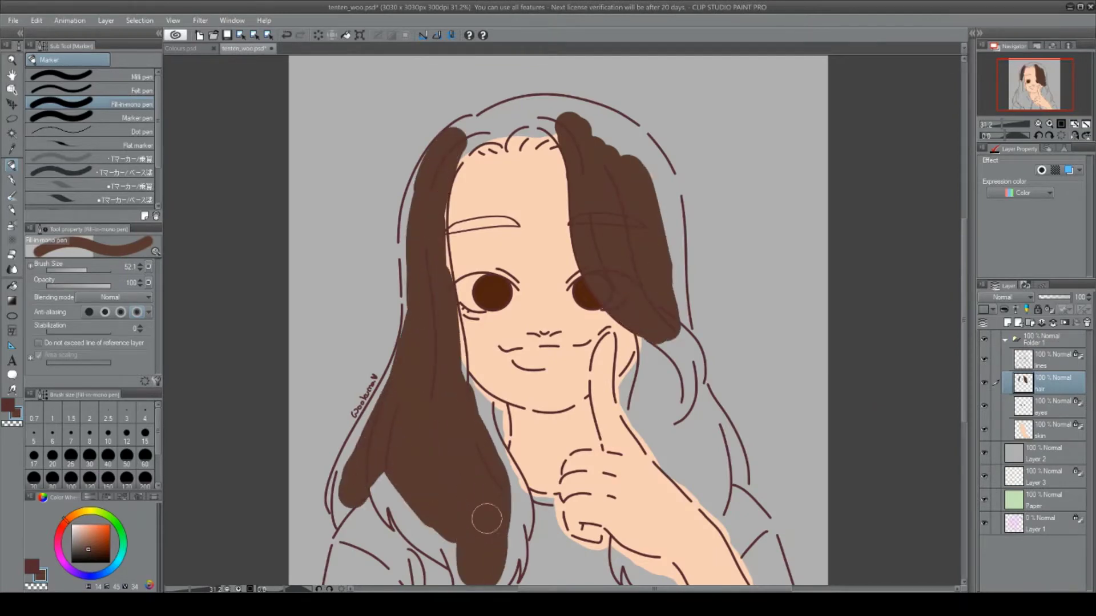
mouse_move(650, 334)
left_mouse_down()
mouse_move(636, 411)
mouse_move(722, 497)
left_mouse_up()
left_click_drag(462, 134, 650, 188)
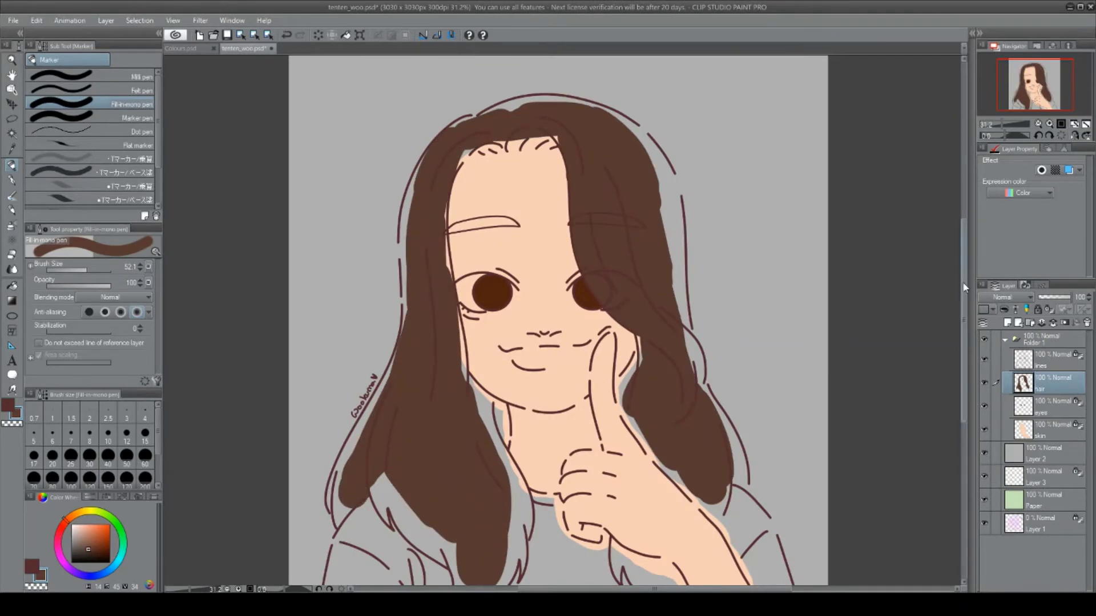
Extend the brown hair fill to the outline over the shoulder behind the hand and along the jaw and neck on the opposite side.
scroll(556, 508, "up", 4)
mouse_move(737, 145)
left_mouse_down()
mouse_move(690, 249)
mouse_move(717, 325)
mouse_move(868, 499)
mouse_move(877, 547)
mouse_move(746, 529)
left_mouse_up()
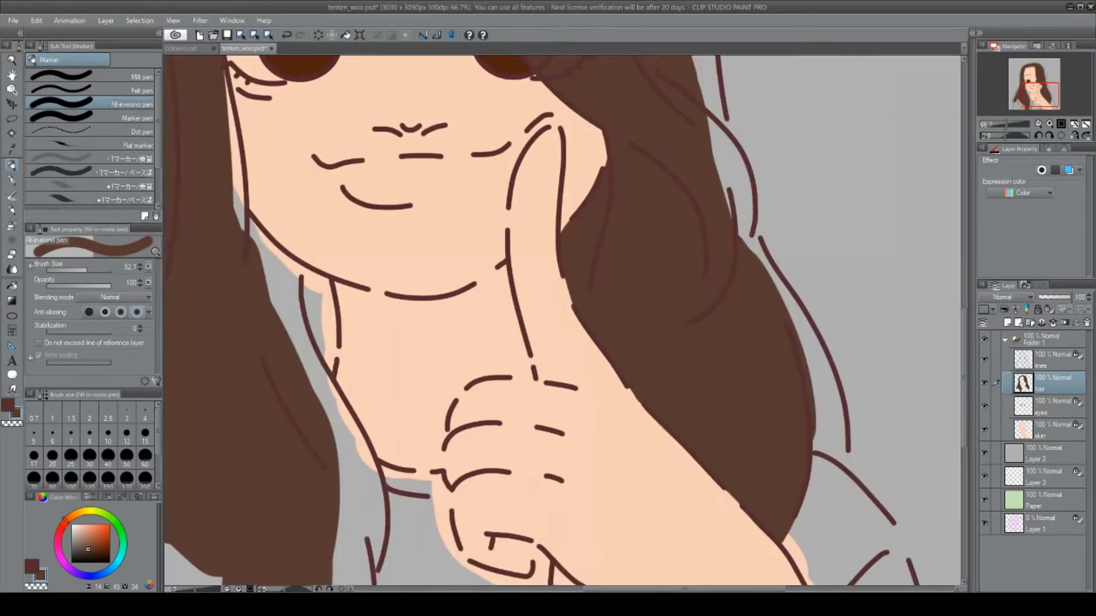
mouse_move(714, 117)
left_mouse_down()
mouse_move(761, 283)
mouse_move(827, 435)
mouse_move(819, 475)
left_mouse_up()
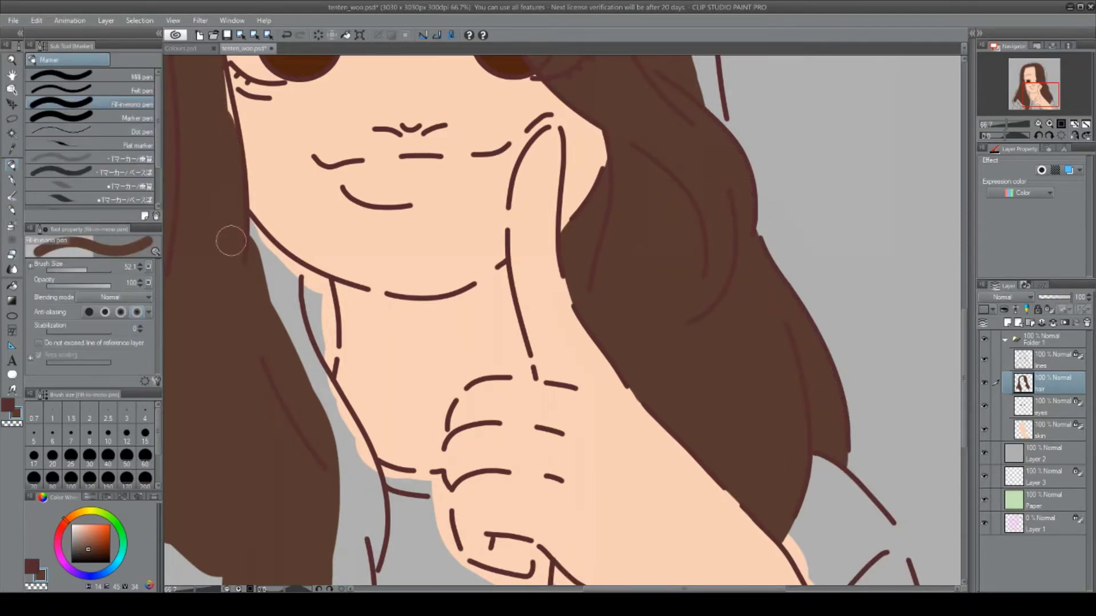
mouse_move(227, 238)
left_mouse_down()
mouse_move(308, 303)
mouse_move(285, 371)
mouse_move(525, 371)
left_mouse_up()
mouse_move(344, 171)
left_mouse_down()
mouse_move(251, 326)
mouse_move(261, 339)
mouse_move(195, 483)
mouse_move(217, 531)
left_mouse_up()
Fill the lower hair locks brown down to the canvas edge, close the grey gaps and tidy the pointed tips.
scroll(315, 454, "down", 5)
left_click_drag(400, 319, 460, 404)
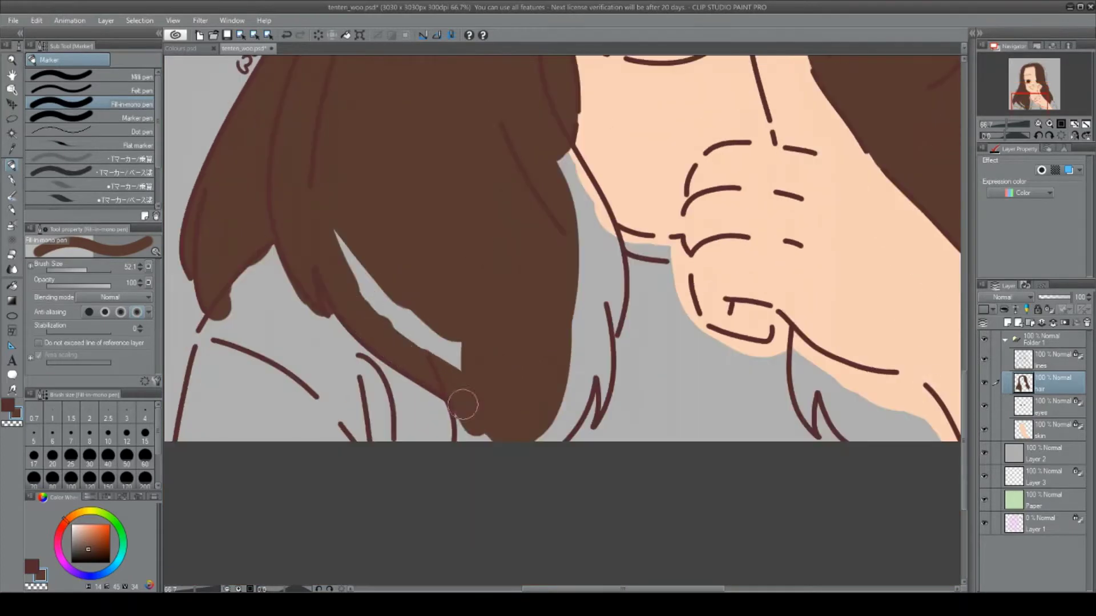
mouse_move(571, 151)
left_mouse_down()
mouse_move(605, 249)
mouse_move(567, 410)
mouse_move(623, 337)
left_mouse_up()
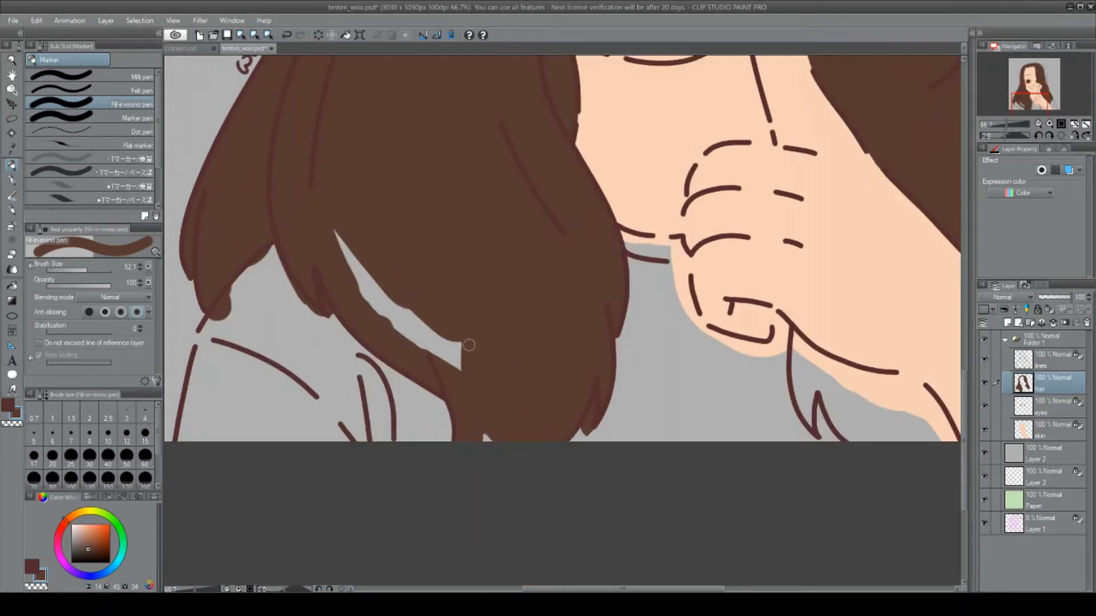
left_click_drag(485, 423, 462, 387)
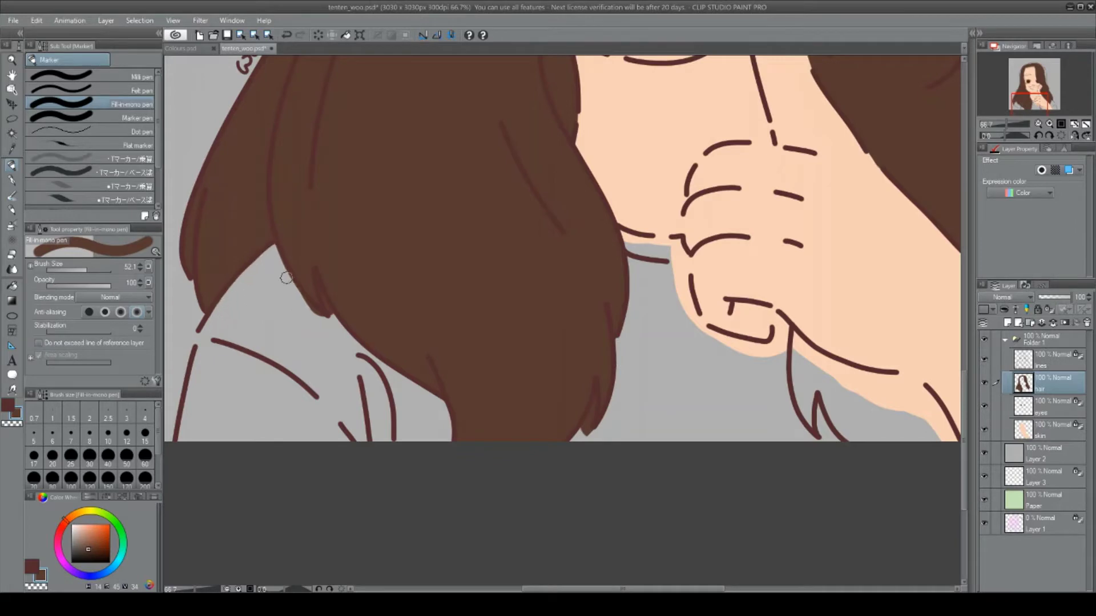
left_click_drag(591, 392, 585, 441)
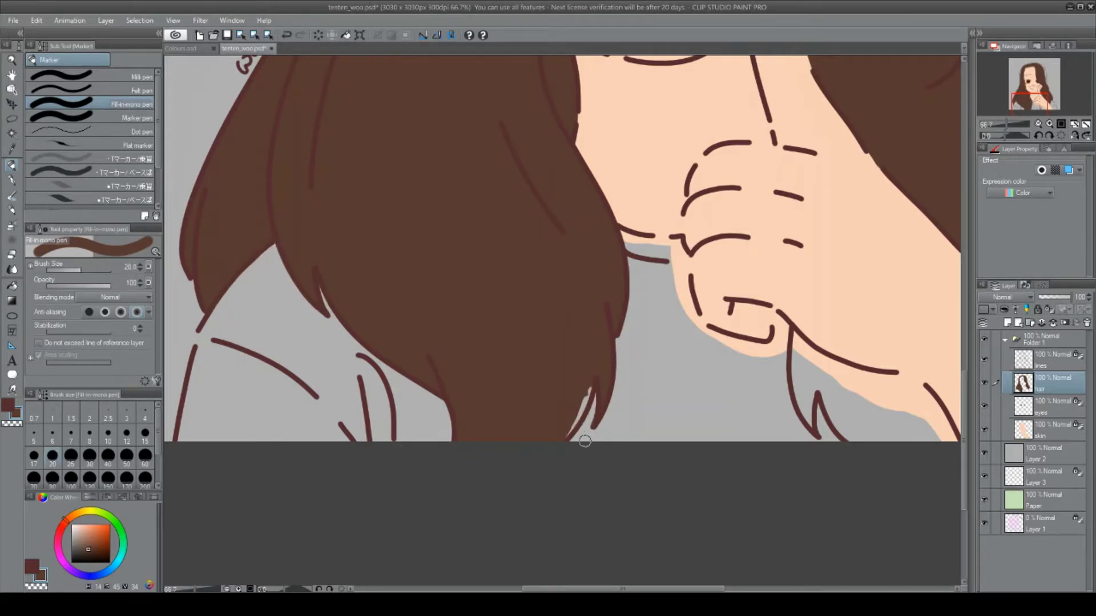
mouse_move(803, 324)
left_mouse_down()
mouse_move(799, 462)
mouse_move(631, 431)
left_mouse_up()
mouse_move(620, 354)
left_mouse_down()
mouse_move(651, 422)
mouse_move(713, 377)
mouse_move(736, 422)
mouse_move(706, 525)
left_mouse_up()
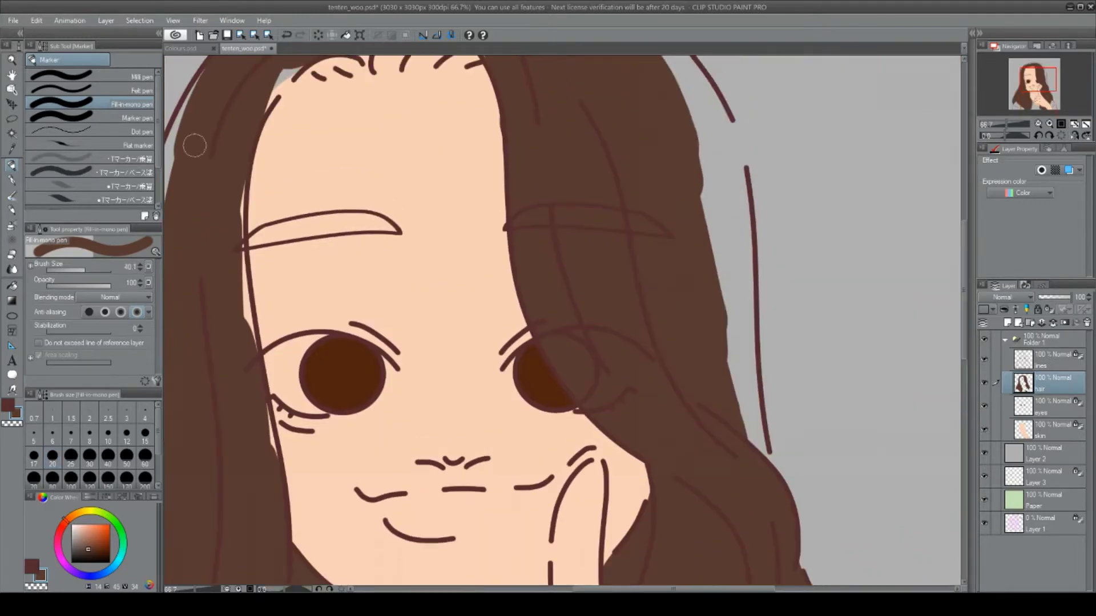
Extend the hair fill to its outline along both sides of the face and fill the visible eyebrow with brown.
left_click_drag(693, 89, 765, 496)
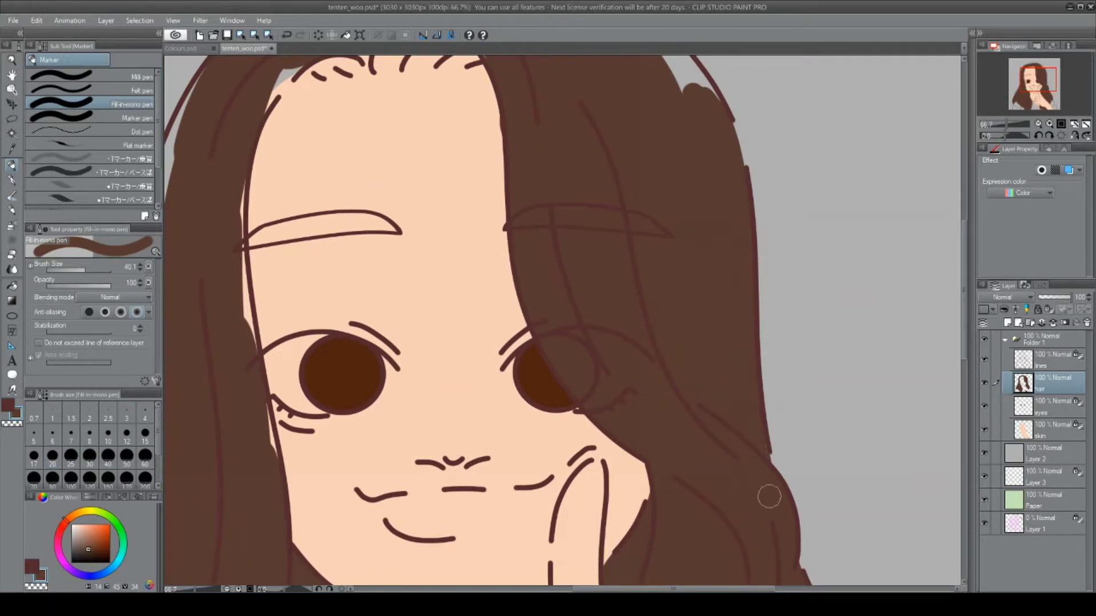
scroll(492, 411, "left", 5)
mouse_move(490, 193)
left_mouse_down()
mouse_move(462, 73)
mouse_move(412, 263)
mouse_move(408, 451)
left_mouse_up()
left_click_drag(466, 304, 512, 402)
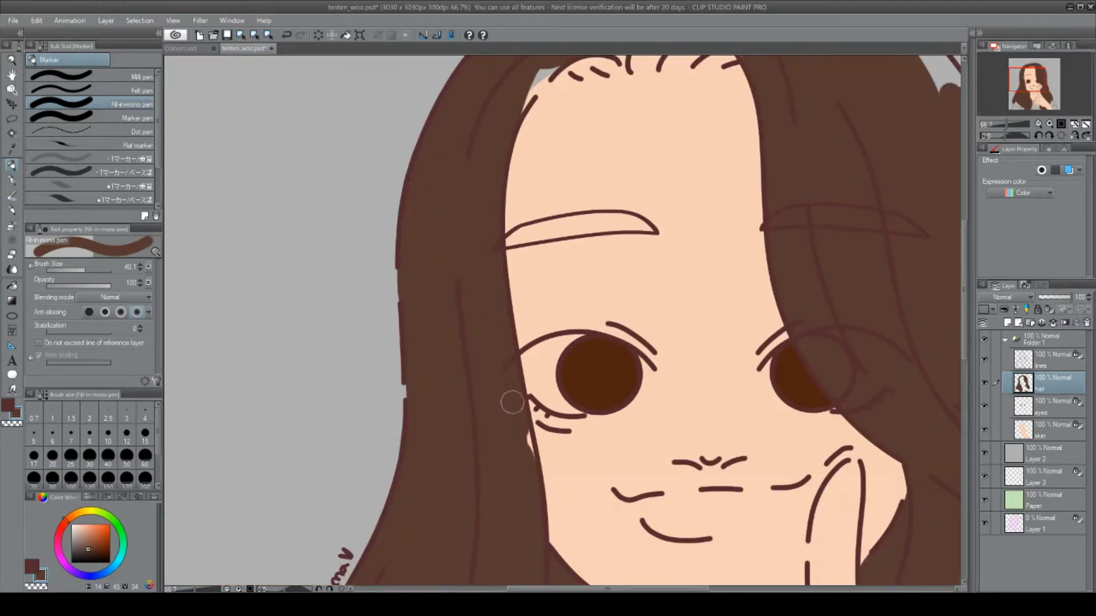
left_click_drag(519, 94, 557, 61)
left_click_drag(539, 233, 580, 219)
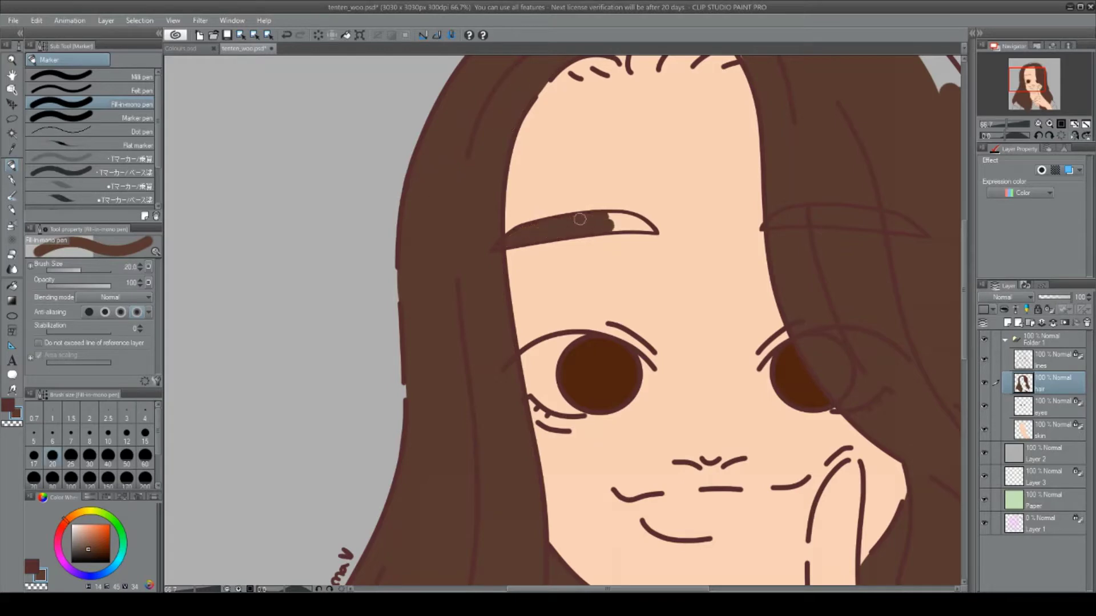
Fill the crown and forehead hairline with brown up to the line art and close the remaining gaps at the top of the hair.
scroll(675, 248, "up", 3)
mouse_move(502, 165)
left_mouse_down()
mouse_move(568, 135)
mouse_move(725, 162)
left_mouse_up()
mouse_move(662, 188)
left_mouse_down()
mouse_move(529, 224)
mouse_move(770, 196)
left_mouse_up()
mouse_move(540, 229)
left_mouse_down()
mouse_move(742, 204)
mouse_move(667, 194)
left_mouse_up()
mouse_move(622, 107)
left_mouse_down()
mouse_move(754, 96)
mouse_move(856, 131)
left_mouse_up()
scroll(742, 172, "right", 5)
left_click_drag(648, 143, 741, 231)
key("e")
scroll(517, 290, "down", 3)
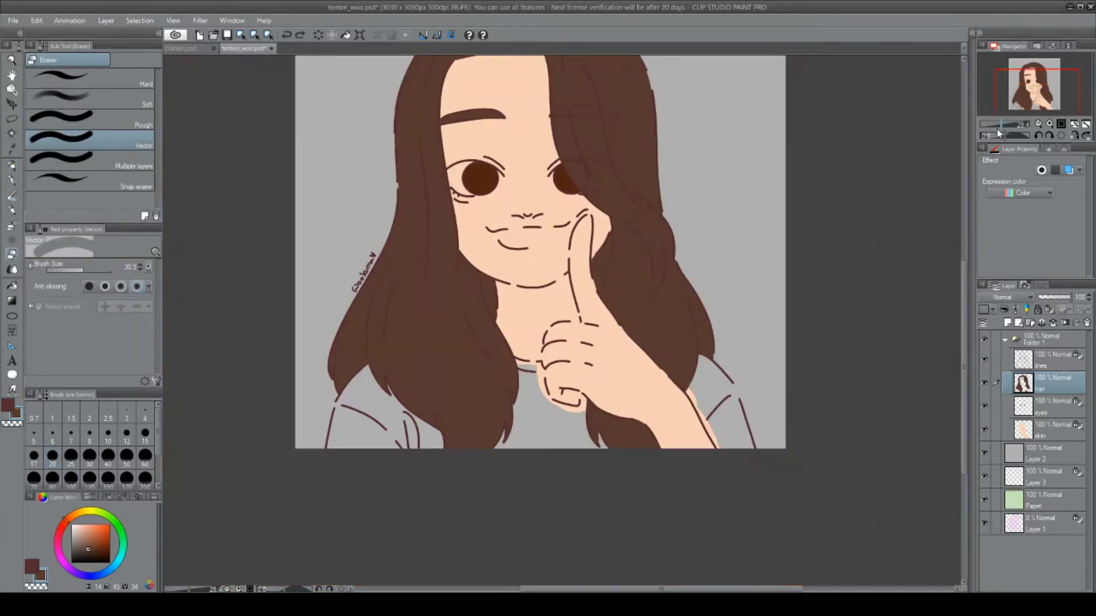
Add a layer named shirt beneath the hair layer and choose a bluish off-white for the marker.
left_click(1007, 323)
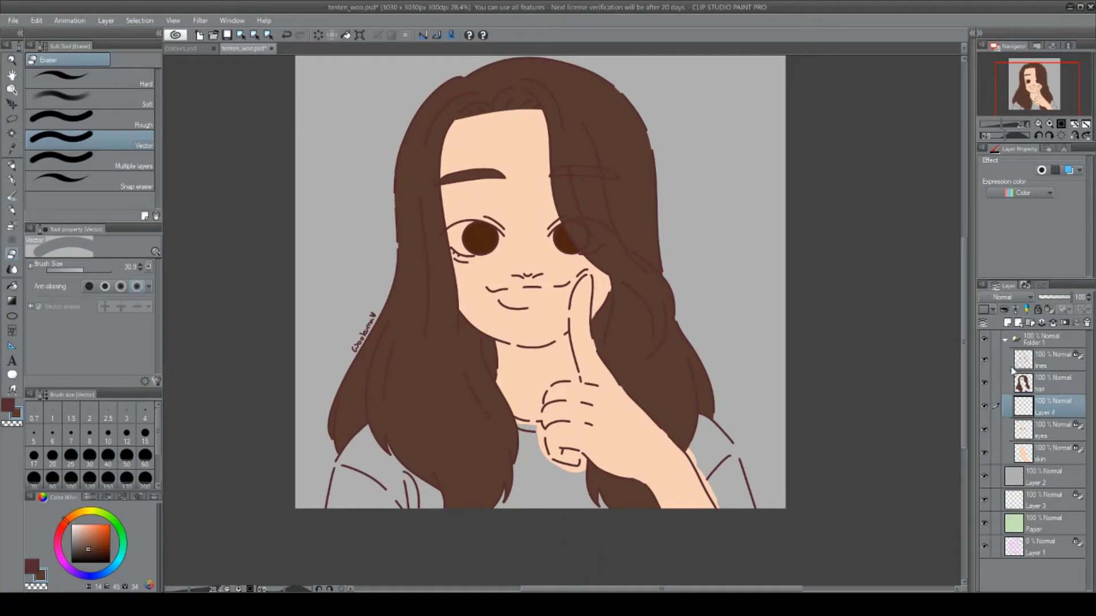
left_click(102, 573)
scroll(514, 285, "up", 3)
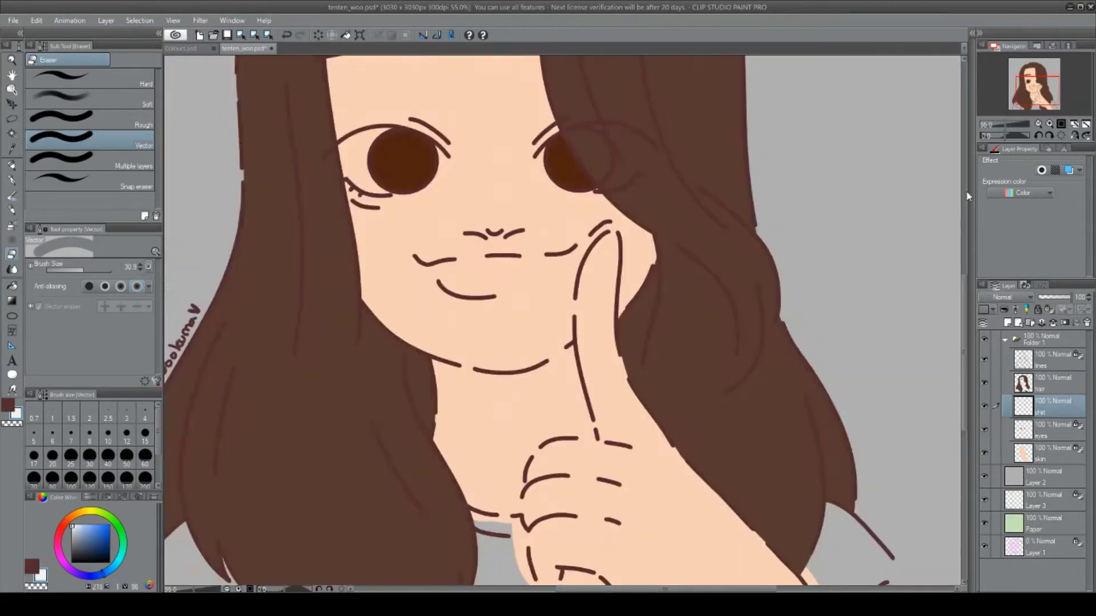
scroll(514, 285, "down", 3)
key("p")
Block in the shirt's sleeves and chest with off-white on the shirt layer.
scroll(514, 286, "down", 3)
mouse_move(400, 394)
left_mouse_down()
mouse_move(357, 302)
mouse_move(335, 353)
mouse_move(334, 315)
left_mouse_up()
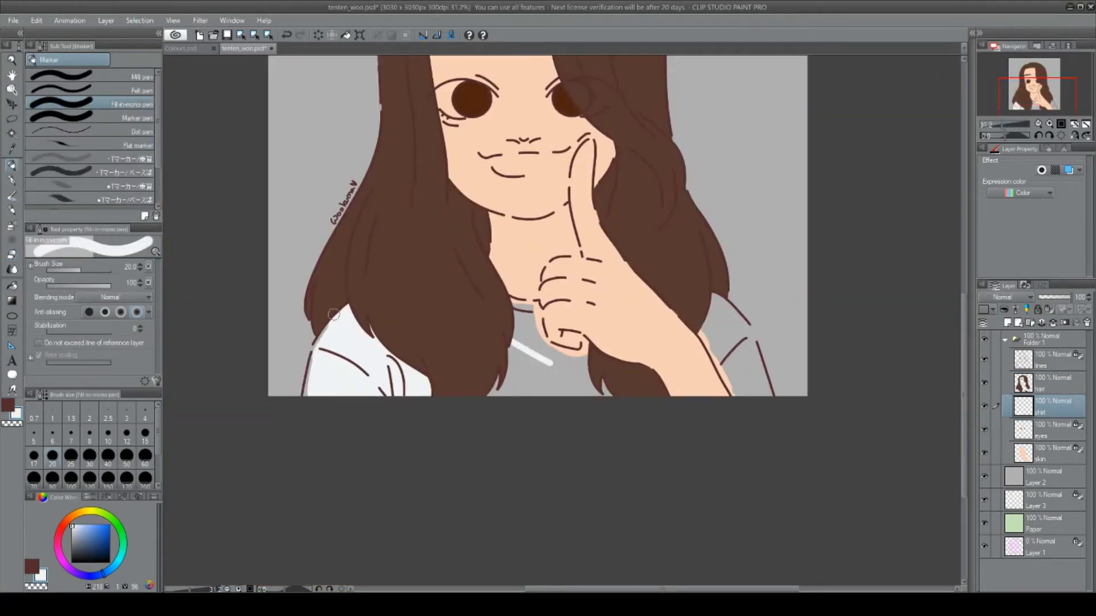
mouse_move(605, 320)
left_mouse_down()
mouse_move(525, 342)
mouse_move(513, 388)
left_mouse_up()
left_click_drag(742, 308, 748, 376)
Fill the remaining shirt gaps around the fist, collar and both sleeves with off-white up to the outlines.
scroll(559, 319, "up", 3)
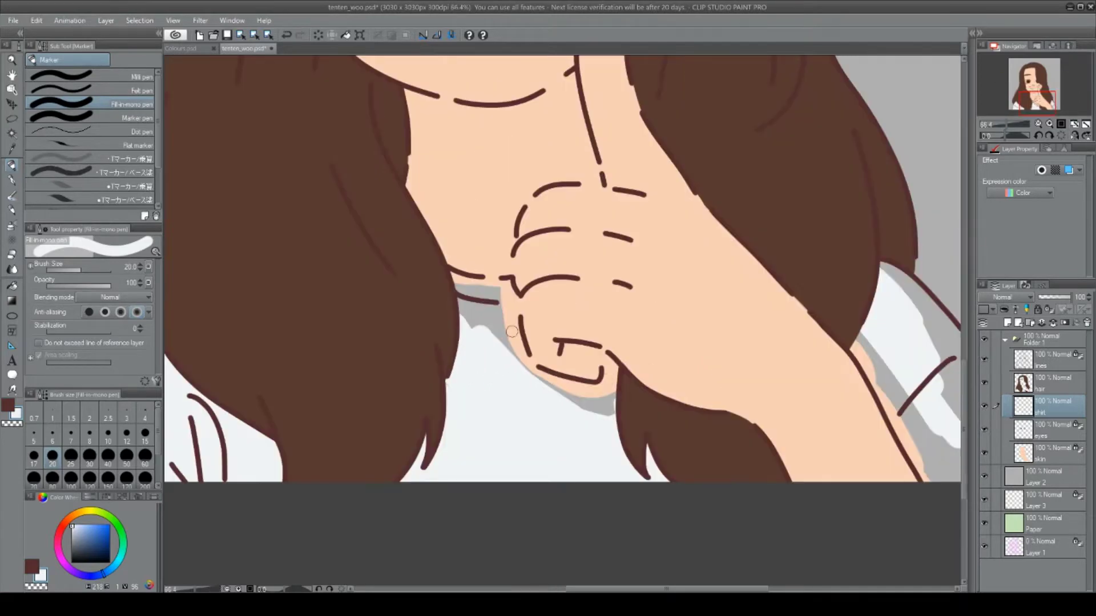
mouse_move(514, 282)
left_mouse_down()
mouse_move(519, 343)
mouse_move(575, 392)
mouse_move(608, 379)
mouse_move(581, 401)
mouse_move(614, 394)
left_mouse_up()
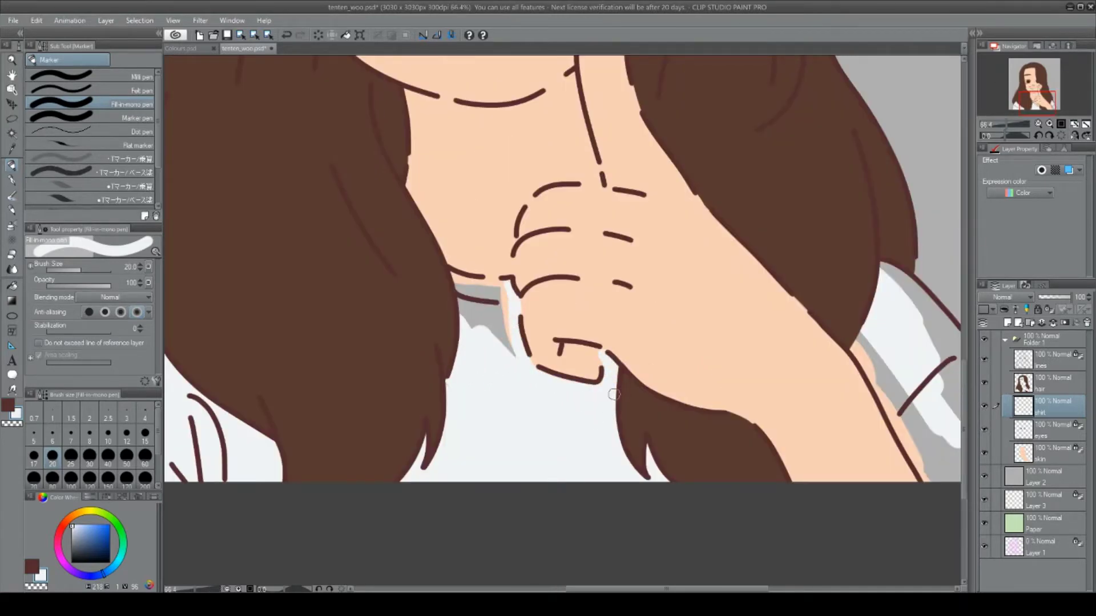
mouse_move(458, 283)
left_mouse_down()
mouse_move(483, 284)
mouse_move(458, 336)
left_mouse_up()
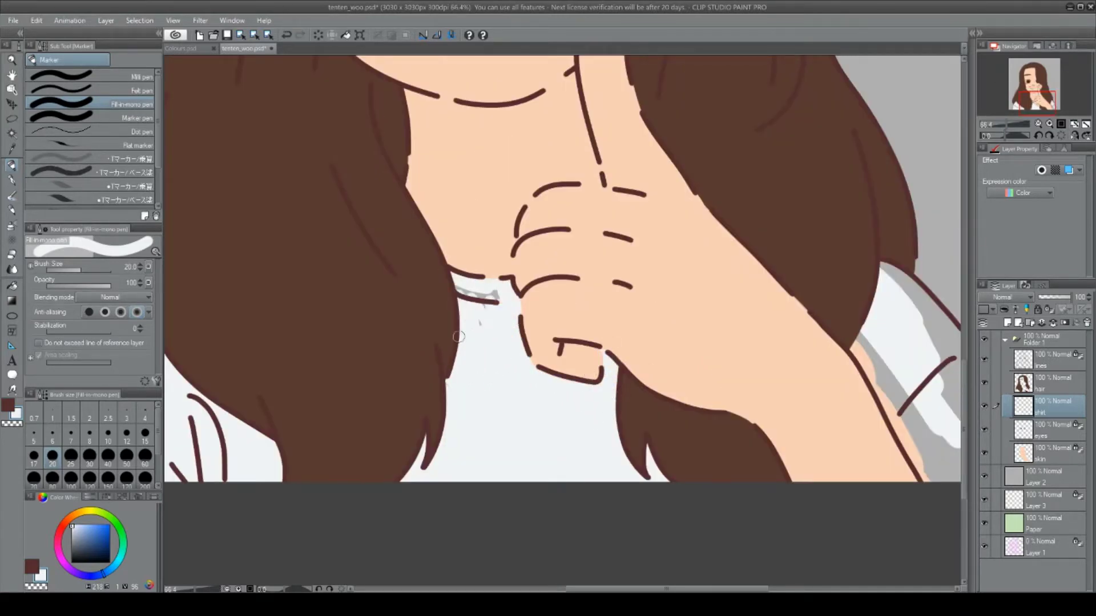
left_click_drag(657, 582, 731, 582)
mouse_move(605, 340)
left_mouse_down()
mouse_move(571, 433)
mouse_move(657, 480)
left_mouse_up()
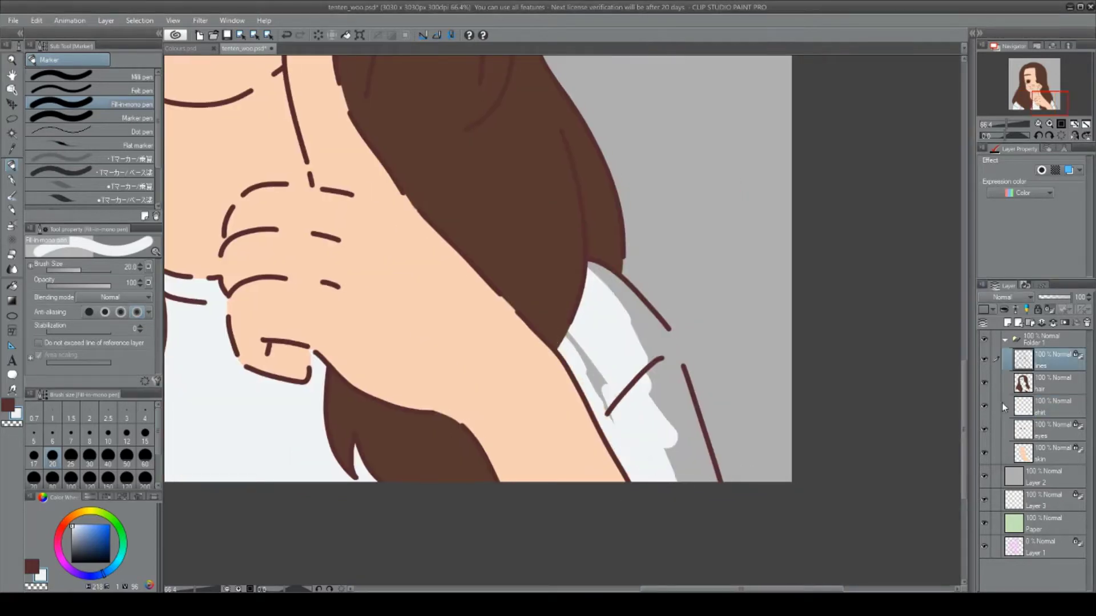
mouse_move(588, 406)
left_mouse_down()
mouse_move(627, 313)
mouse_move(702, 479)
mouse_move(685, 468)
left_mouse_up()
left_click_drag(742, 589, 594, 589)
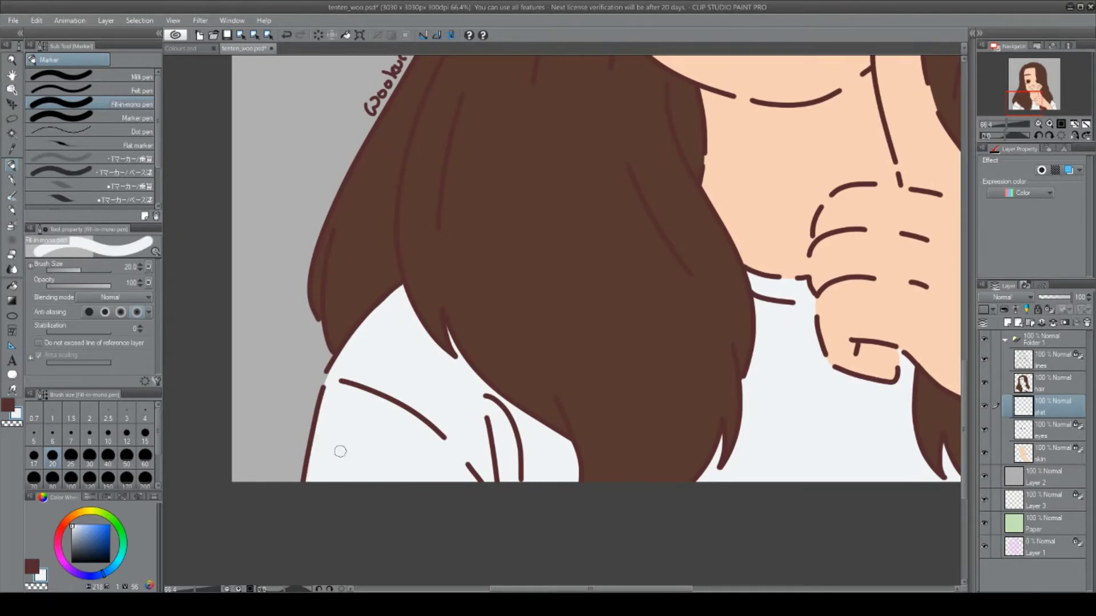
key("ctrl+0")
Lock the transparent pixels of the shirt layer and paint the collar band light blue.
left_click(1038, 310)
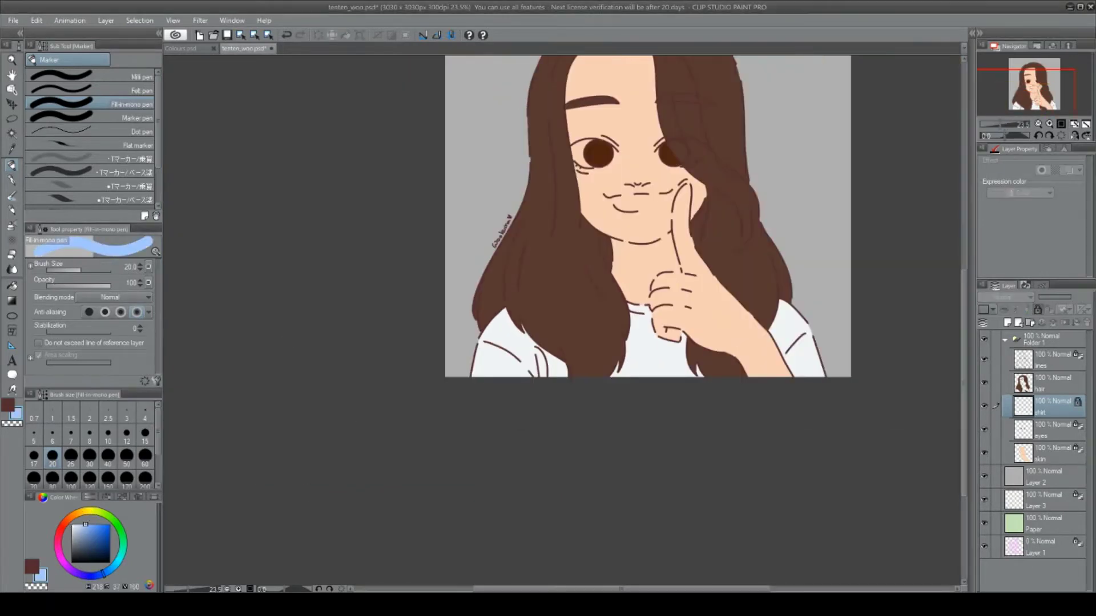
key("ctrl+plus")
left_click_drag(522, 256, 614, 288)
key("ctrl+0")
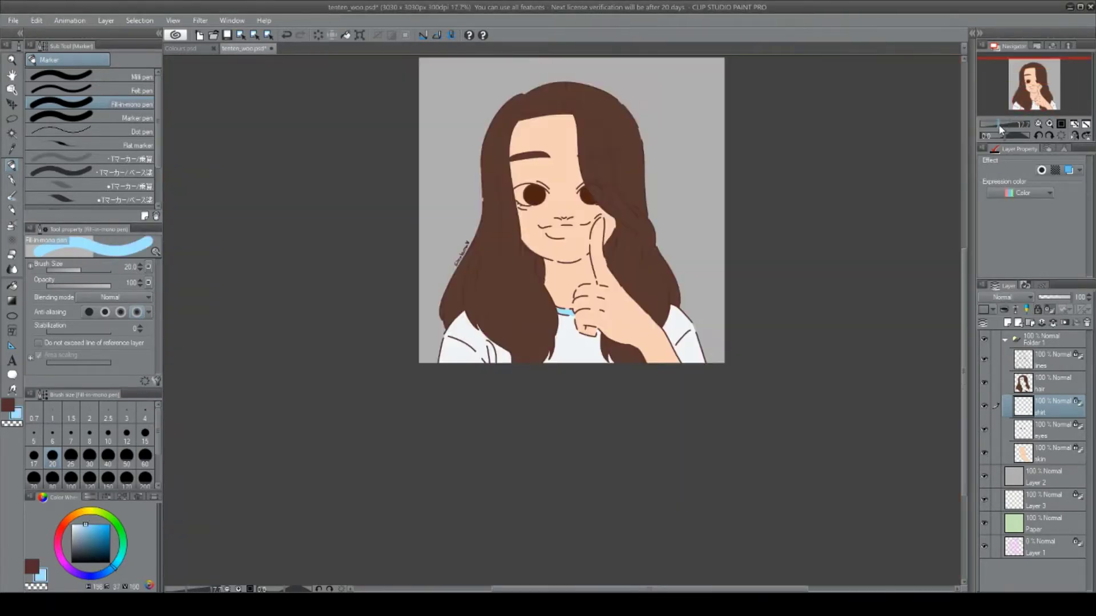
Browse the material library for a pattern to use on the shirt.
key("ctrl+plus")
left_click(974, 35)
left_click(756, 341)
left_click(742, 365)
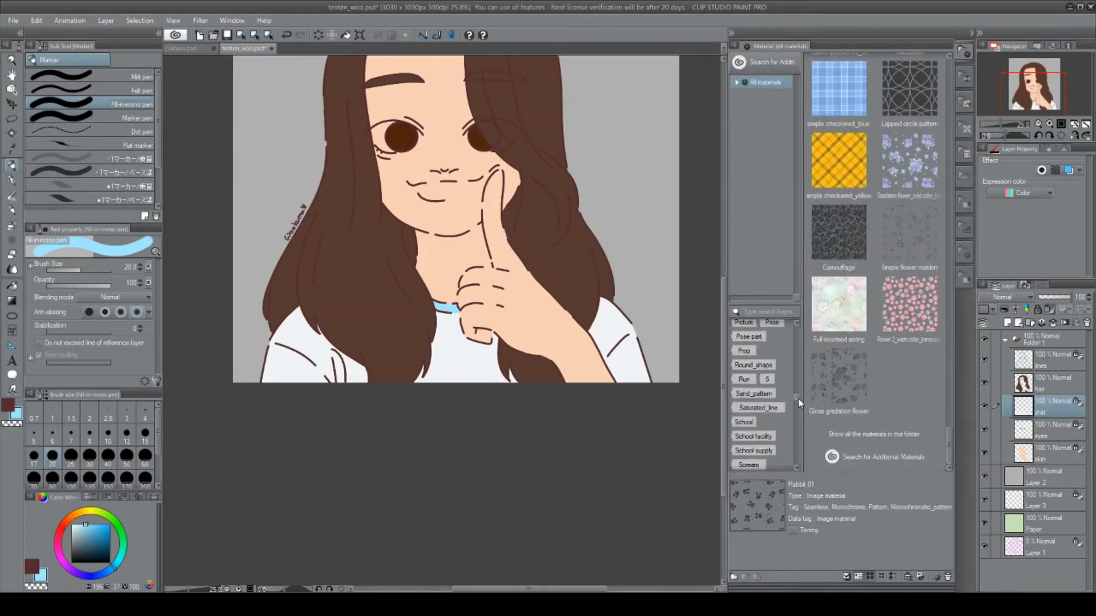
scroll(964, 373, "down", 2)
Try vertical light blue stripes on the sleeve with the marker at size 15.
key("ctrl+plus")
key("bracketleft")
left_click_drag(235, 236, 227, 292)
left_click_drag(273, 256, 264, 273)
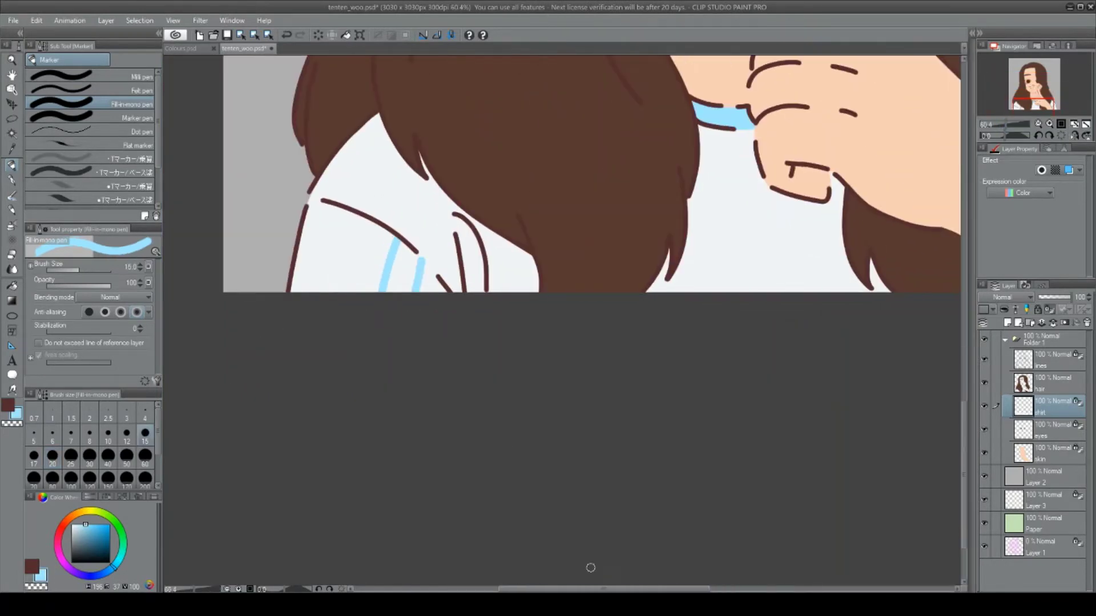
key("ctrl+plus")
key("ctrl+z")
Paint evenly spaced horizontal light blue stripes across the shirt's sleeves and chest, curving them with the folds.
left_click_drag(339, 171, 448, 189)
left_click_drag(842, 213, 465, 216)
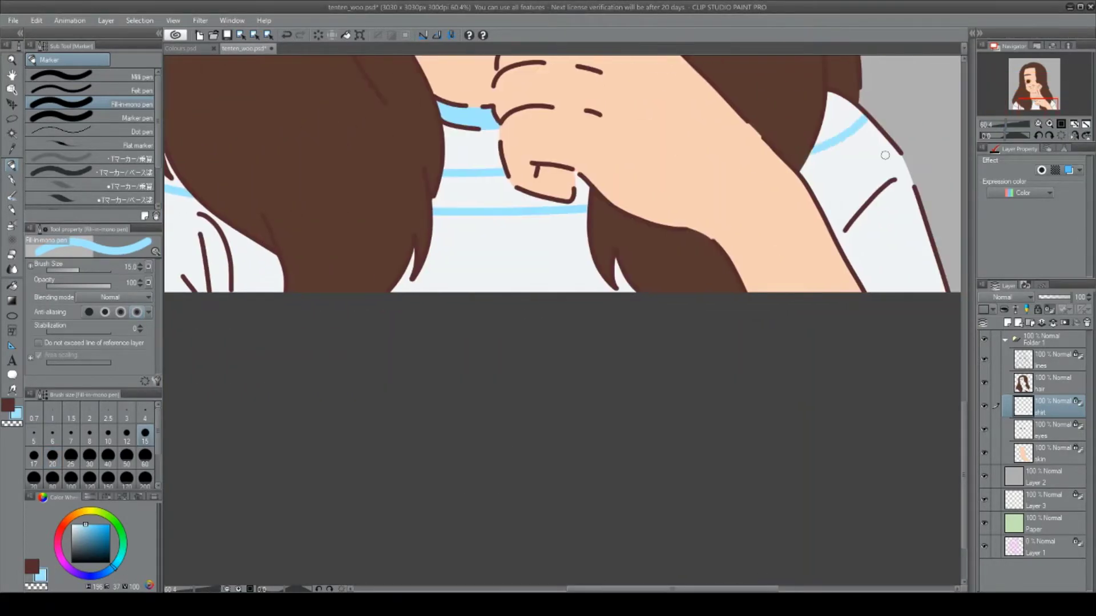
left_click_drag(813, 194, 904, 159)
left_click_drag(424, 260, 595, 259)
left_click_drag(682, 589, 605, 588)
left_click_drag(565, 266, 326, 252)
left_click_drag(467, 283, 320, 283)
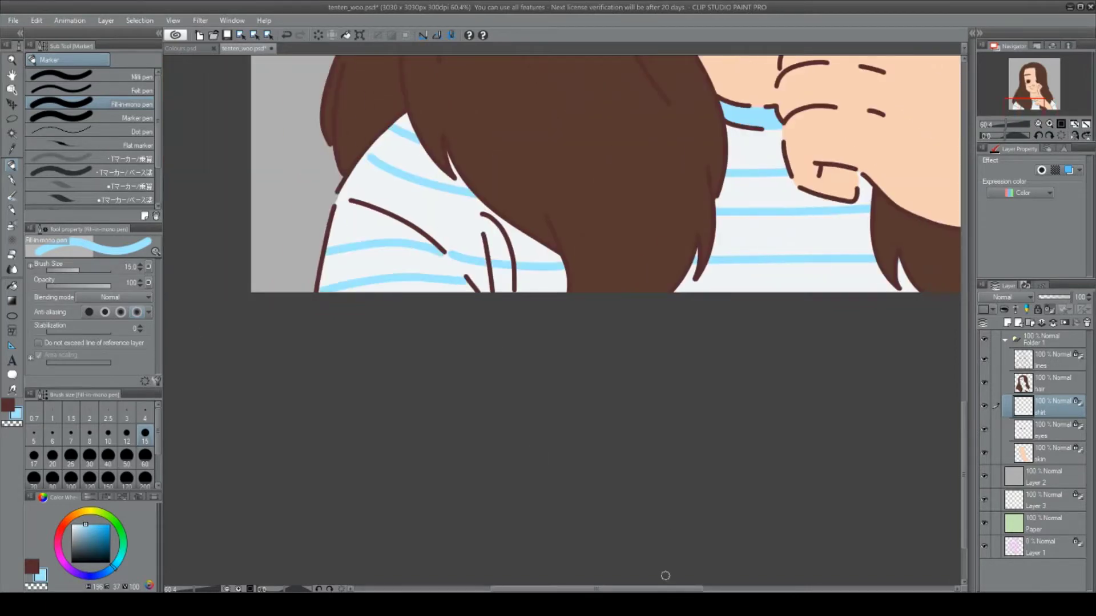
left_click_drag(661, 589, 797, 588)
Add a clipped layer in Multiply mode directly above the skin layer and choose a peach tone for shading.
scroll(690, 245, "down", 5)
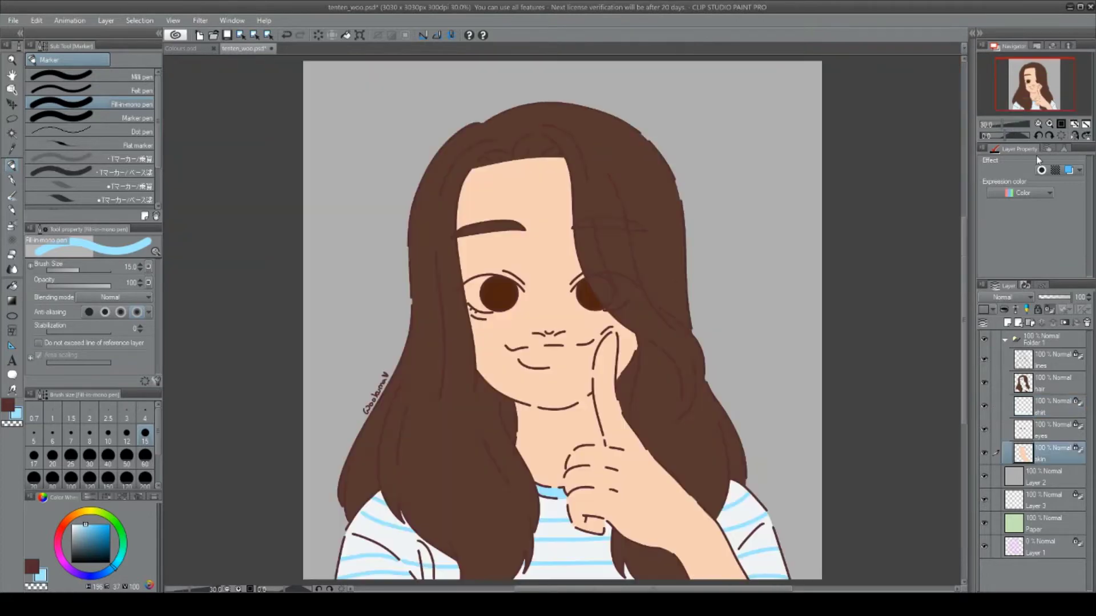
left_click(1007, 323)
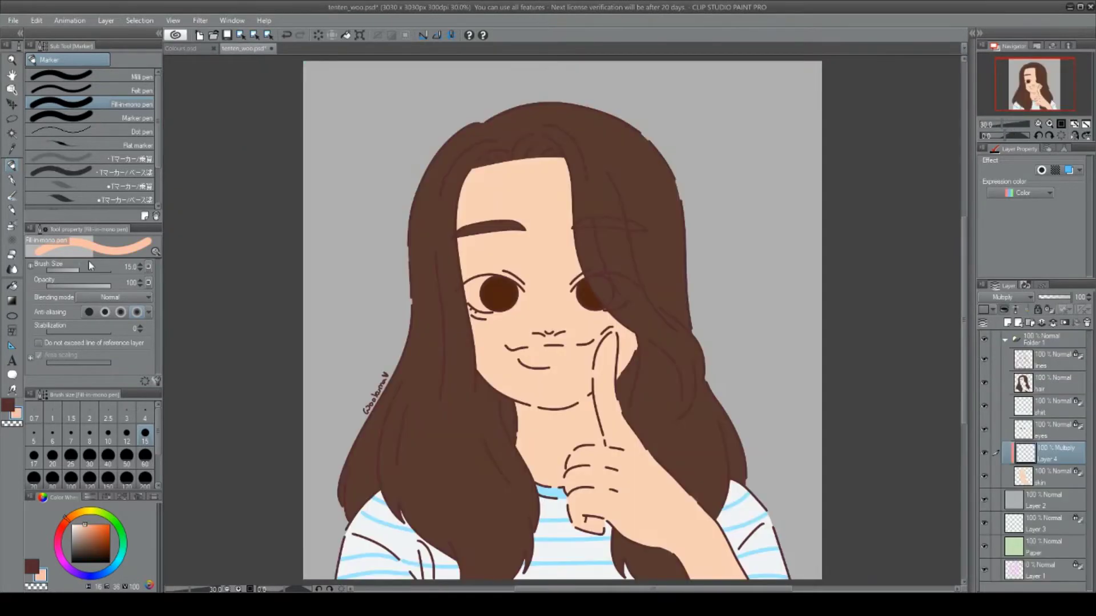
Paint a peach blush band across the nose and both cheeks with the marker at size 25, and blend its edges.
mouse_move(482, 330)
left_mouse_down()
mouse_move(467, 346)
mouse_move(518, 322)
mouse_move(617, 338)
left_mouse_up()
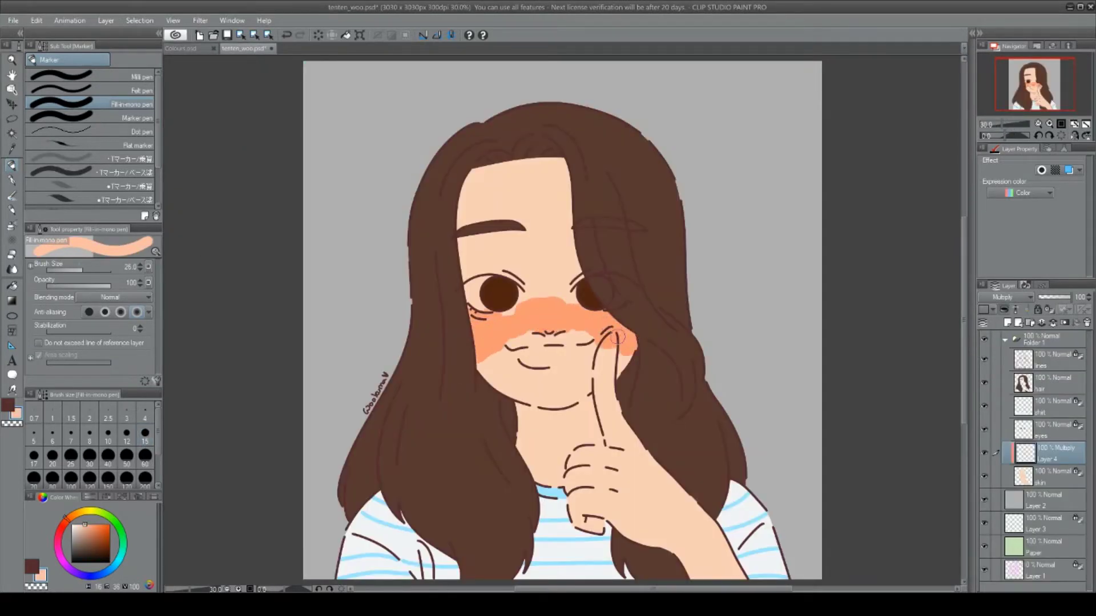
scroll(582, 326, "up", 4)
key("j")
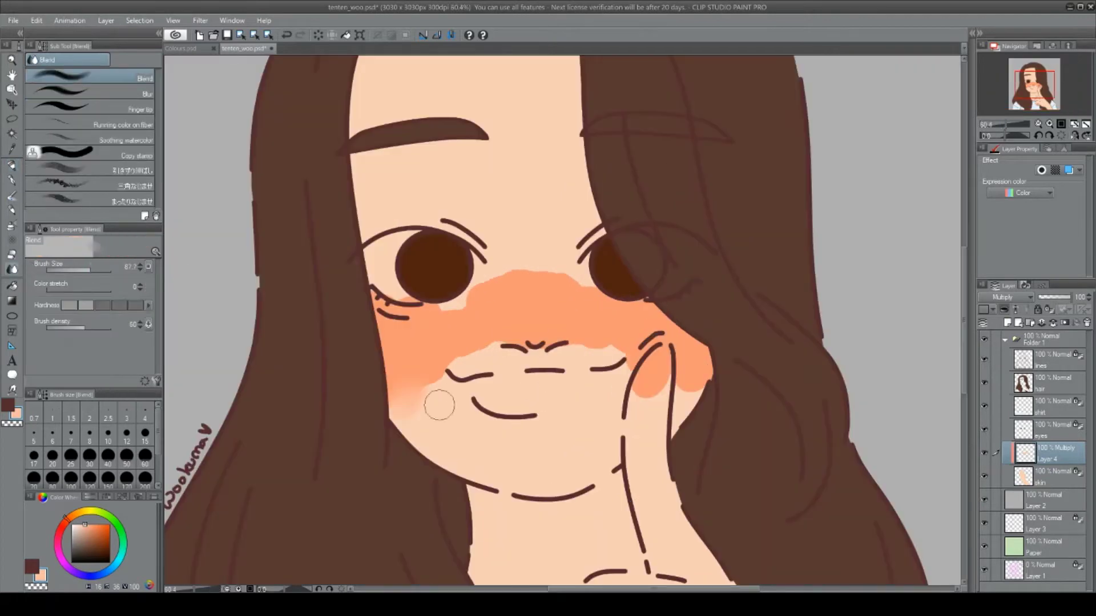
mouse_move(436, 403)
left_mouse_down()
mouse_move(454, 360)
mouse_move(602, 355)
mouse_move(699, 370)
left_mouse_up()
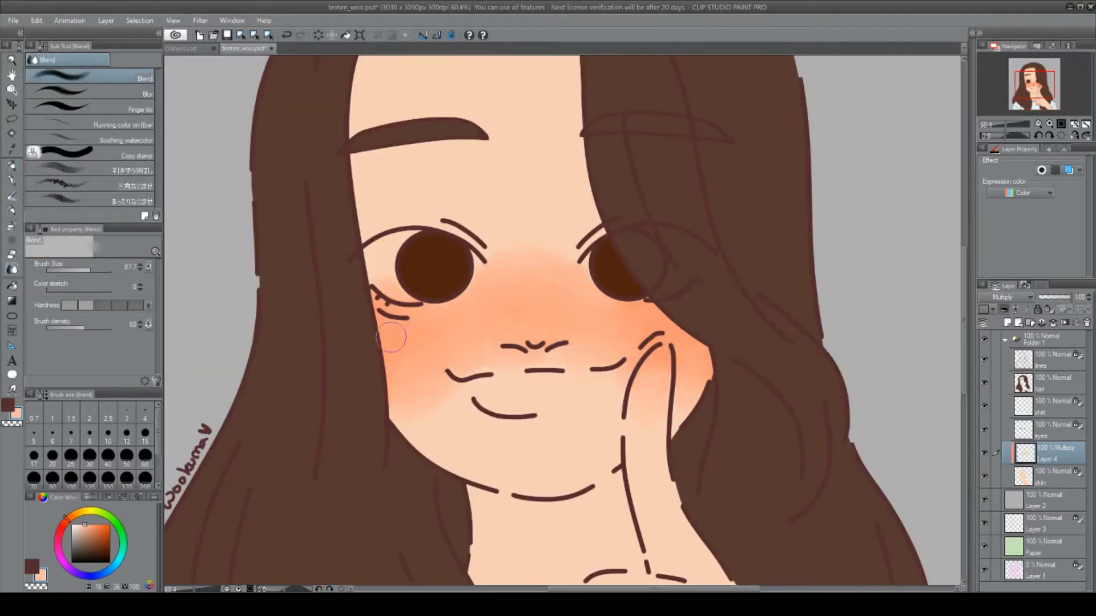
Refine the blush by softly erasing around the mouth, adding colour on the nose and blending it into the skin.
key("e")
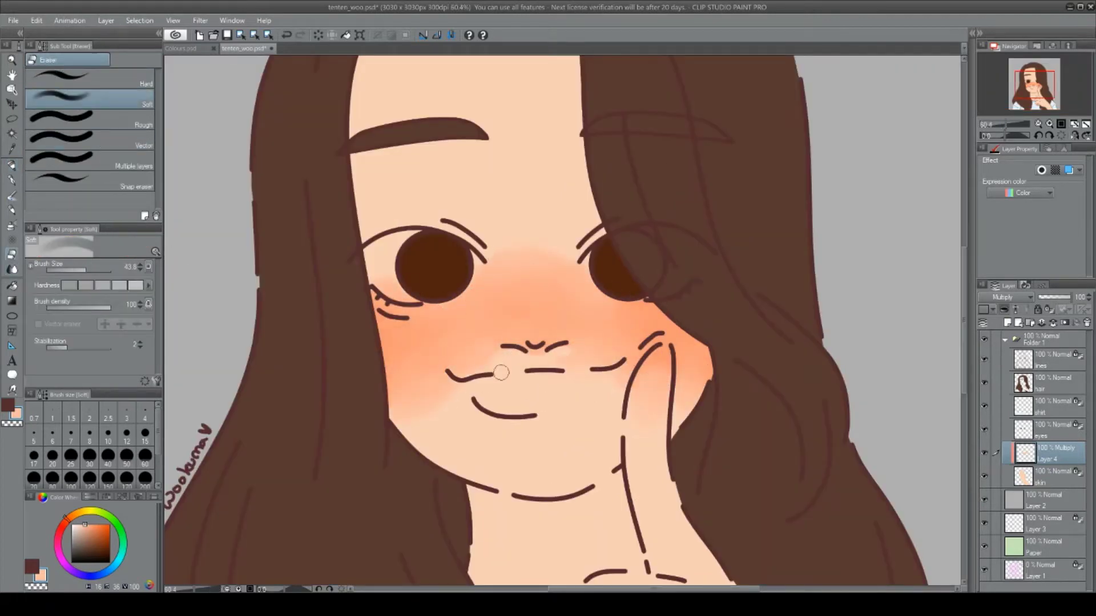
left_click_drag(501, 372, 411, 410)
key("b")
mouse_move(531, 311)
left_mouse_down()
mouse_move(525, 301)
mouse_move(588, 314)
left_mouse_up()
key("j")
left_click_drag(411, 334, 547, 311)
scroll(547, 311, "up", 2)
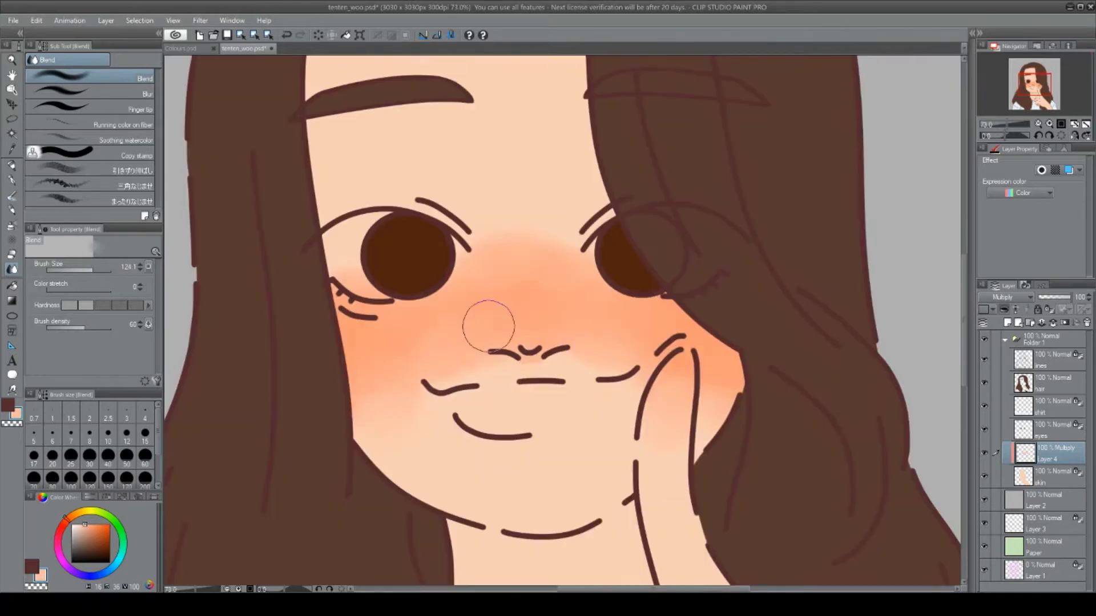
key("e")
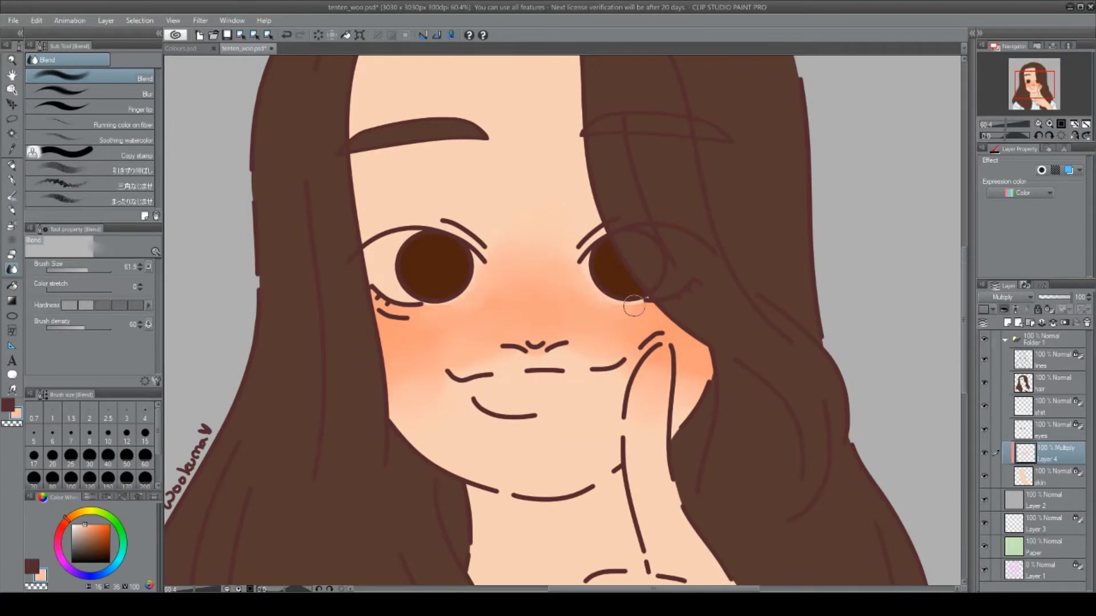
left_click_drag(528, 326, 521, 318)
scroll(469, 293, "up", 3)
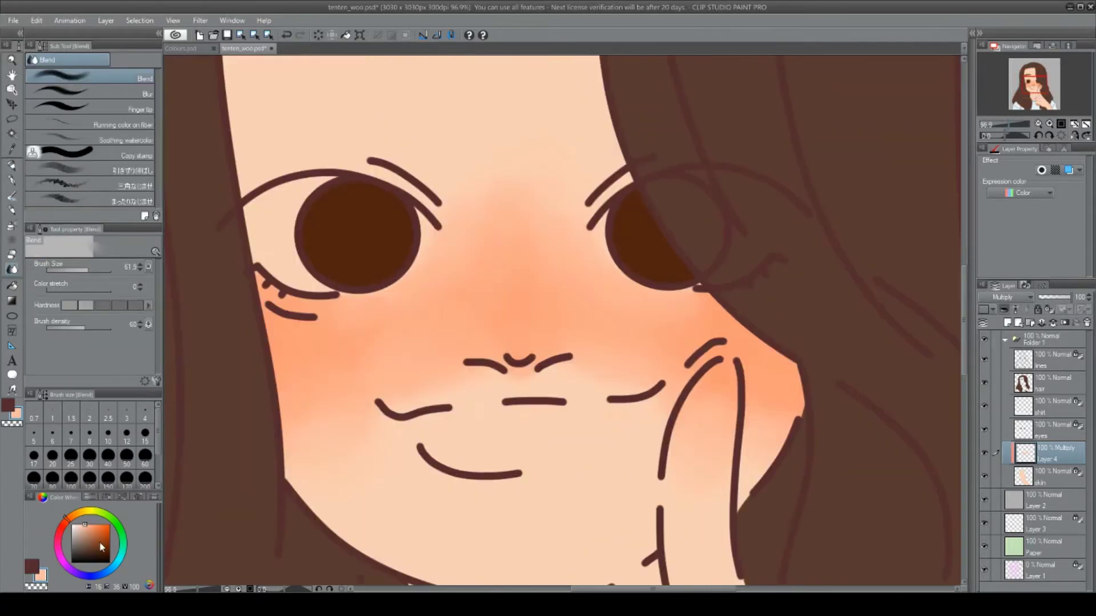
Paint full lips around the mouth line in a more saturated peach and blend them softly.
key("p")
left_click_drag(451, 425, 588, 411)
mouse_move(525, 434)
left_mouse_down()
mouse_move(465, 398)
mouse_move(610, 396)
mouse_move(513, 436)
mouse_move(433, 434)
mouse_move(457, 426)
mouse_move(508, 447)
mouse_move(607, 410)
left_mouse_up()
key("j")
mouse_move(543, 389)
left_mouse_down()
mouse_move(489, 384)
mouse_move(428, 406)
left_mouse_up()
left_click_drag(579, 353, 801, 228)
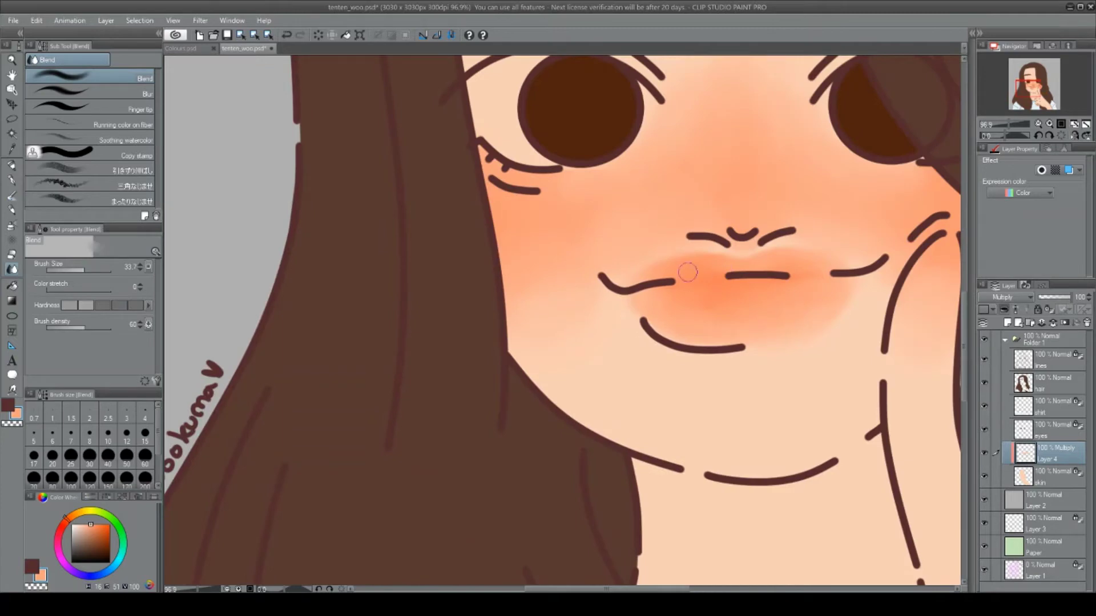
left_click_drag(827, 265, 782, 260)
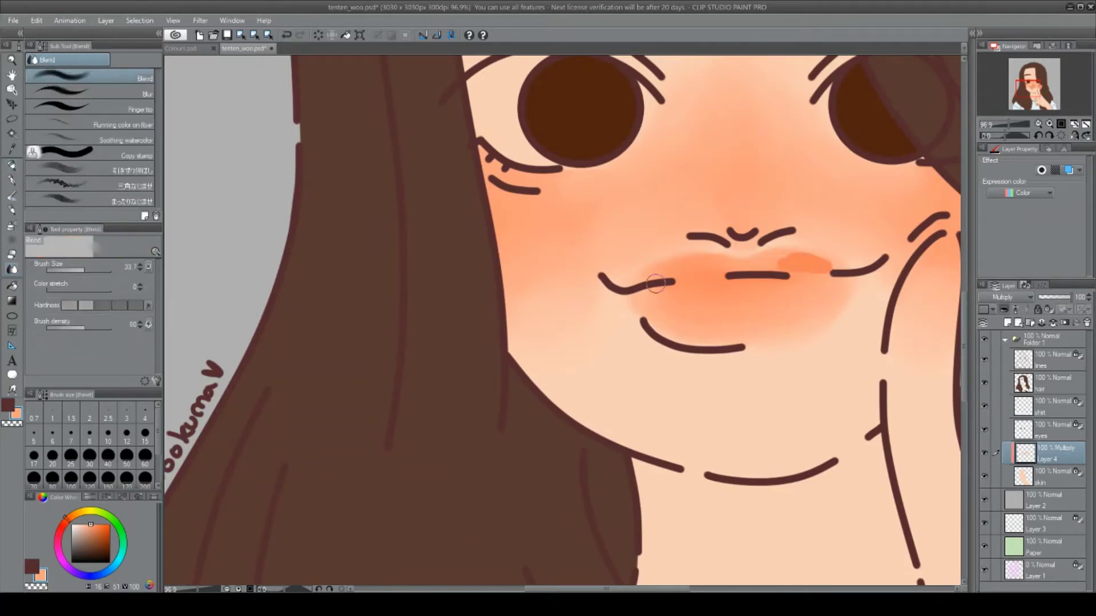
Clean the lip outline with the soft eraser, blend the lip edges and tint the thumb tip peach.
key("e")
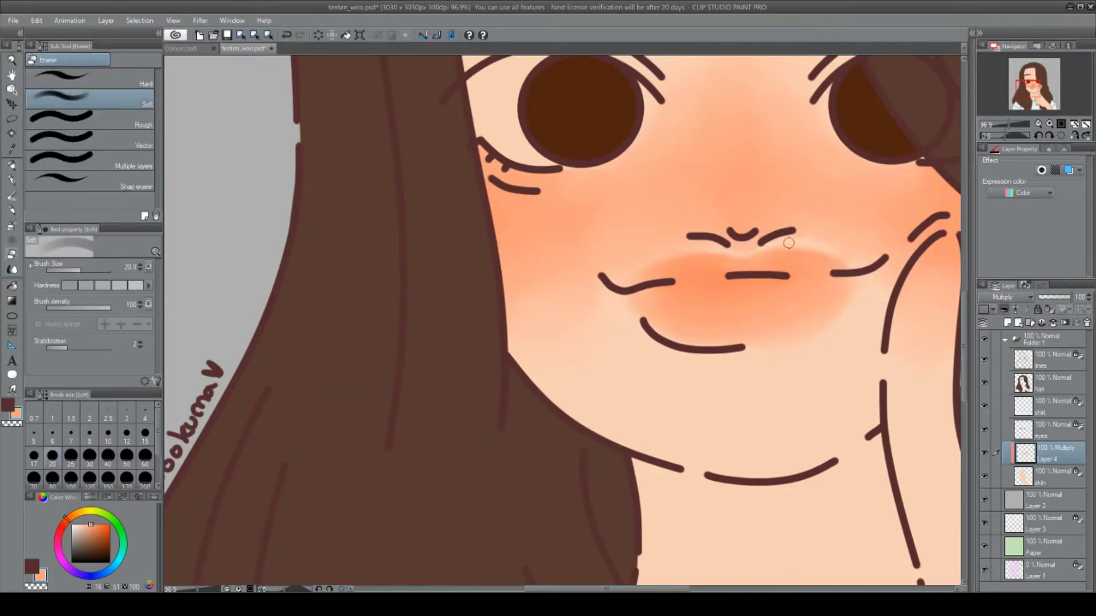
key("j")
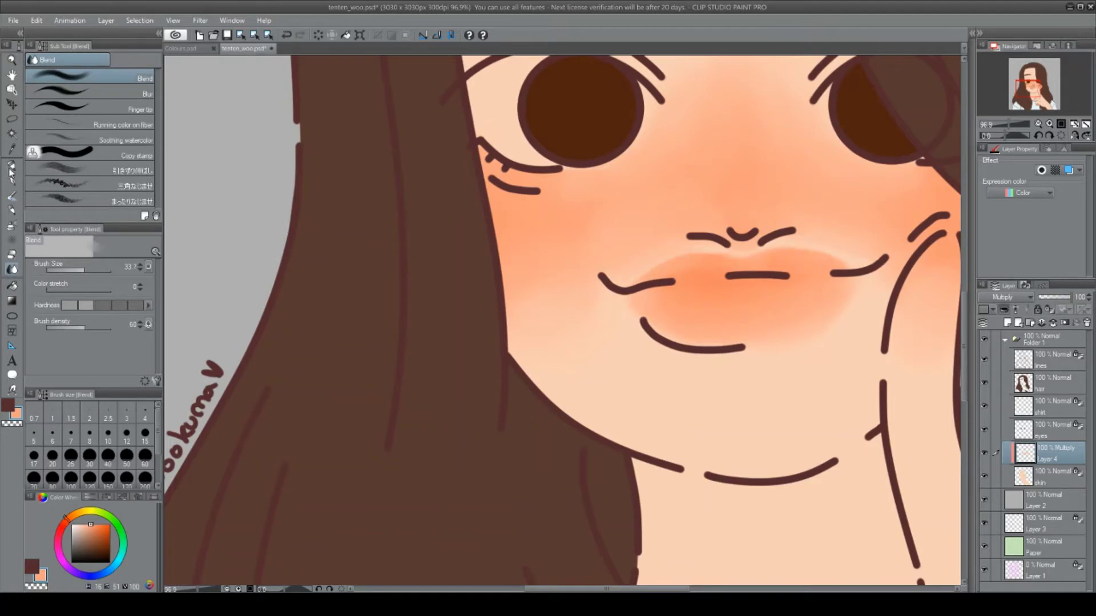
key("e")
key("j")
left_click_drag(834, 302, 807, 308)
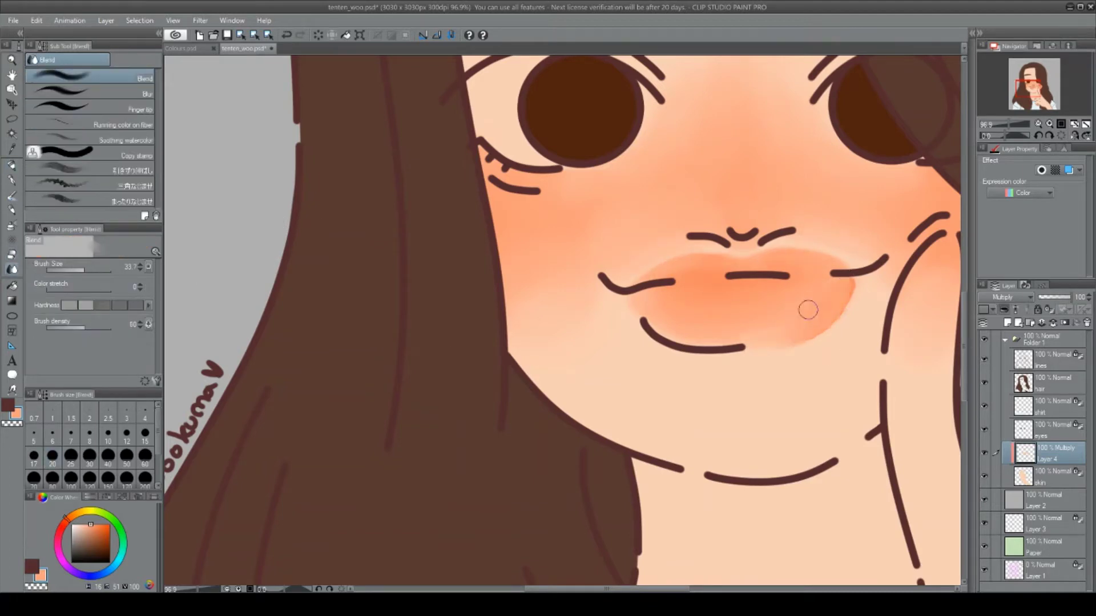
left_click(1005, 124)
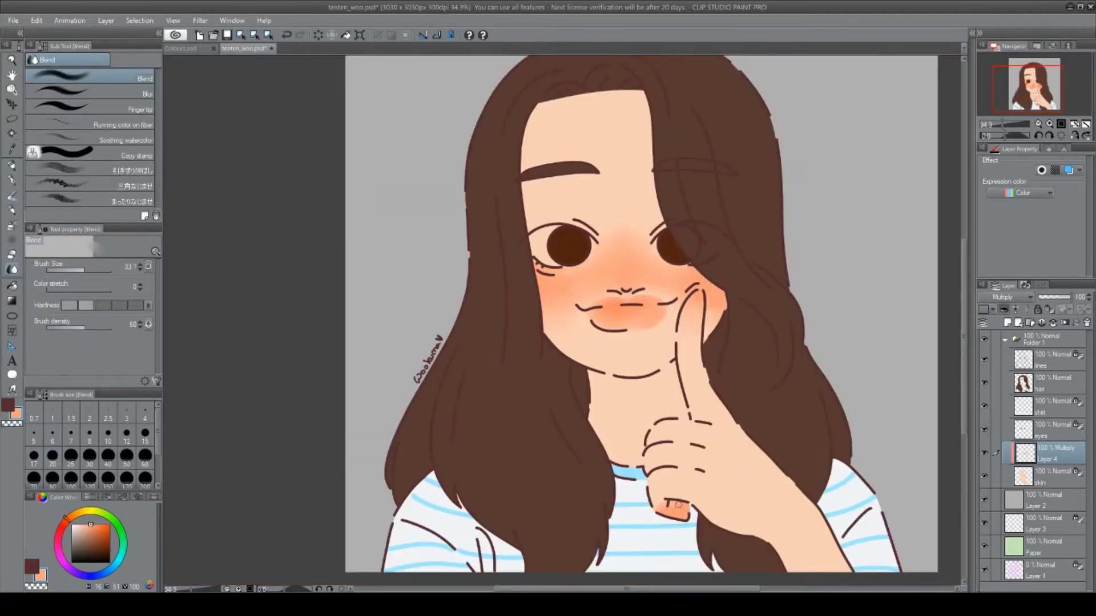
scroll(610, 316, "up", 3)
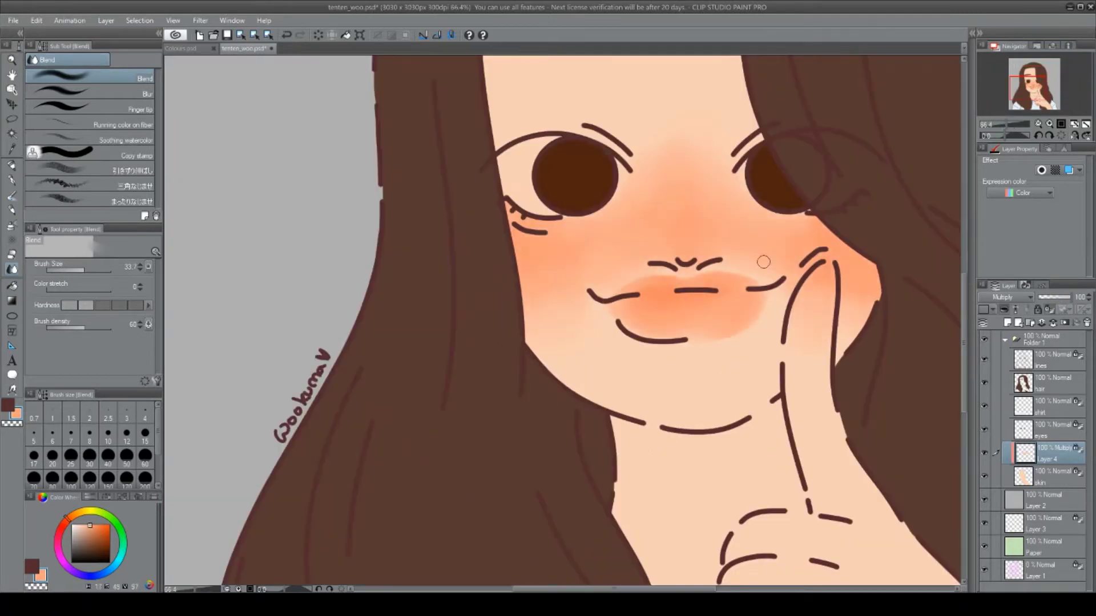
Choose a redder orange and paint marker strokes at size 25 on both cheeks and down the nose bridge.
key("p")
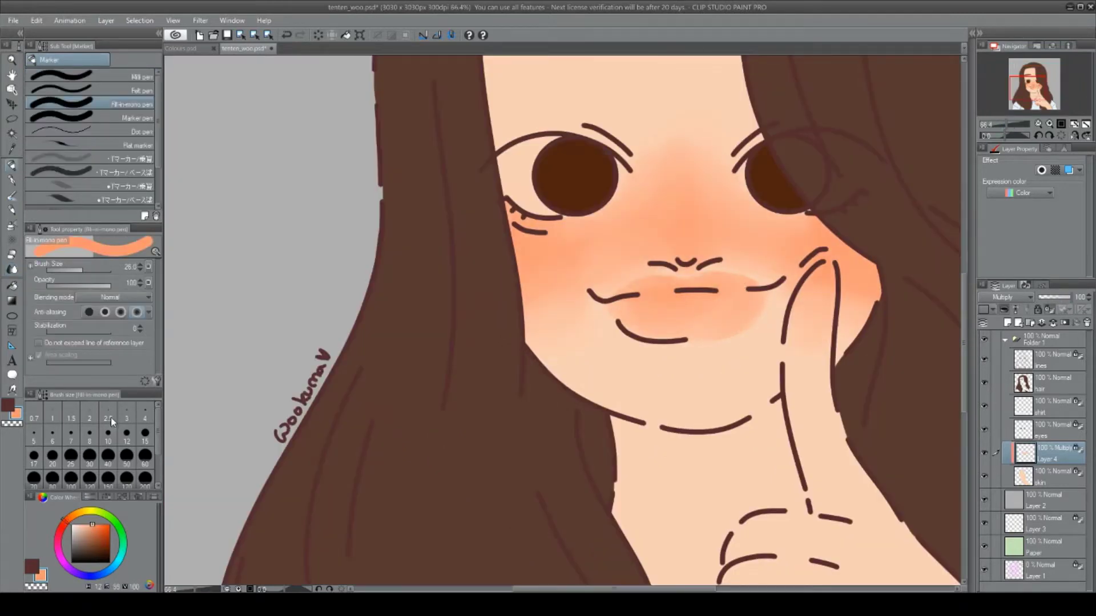
left_click(97, 530)
left_click_drag(524, 262, 585, 246)
left_click_drag(813, 225, 747, 240)
left_click_drag(682, 191, 688, 251)
left_click_drag(853, 263, 767, 259)
left_click_drag(565, 268, 614, 234)
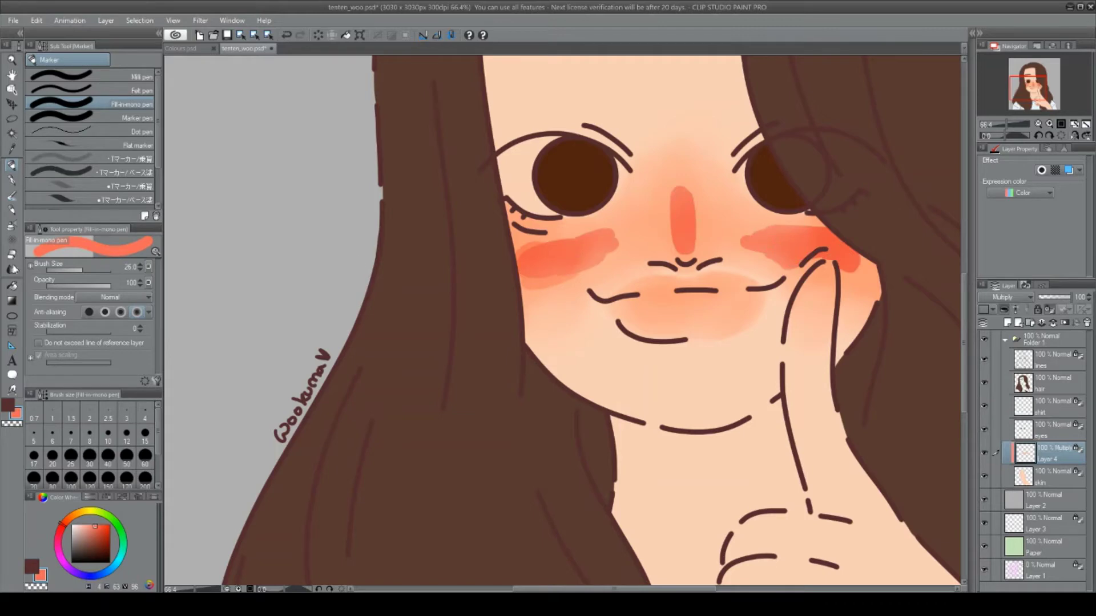
Blend the red strokes on the cheeks and nose into the surrounding blush.
key("j")
mouse_move(516, 245)
left_mouse_down()
mouse_move(567, 274)
mouse_move(610, 251)
left_mouse_up()
left_click_drag(834, 251, 742, 228)
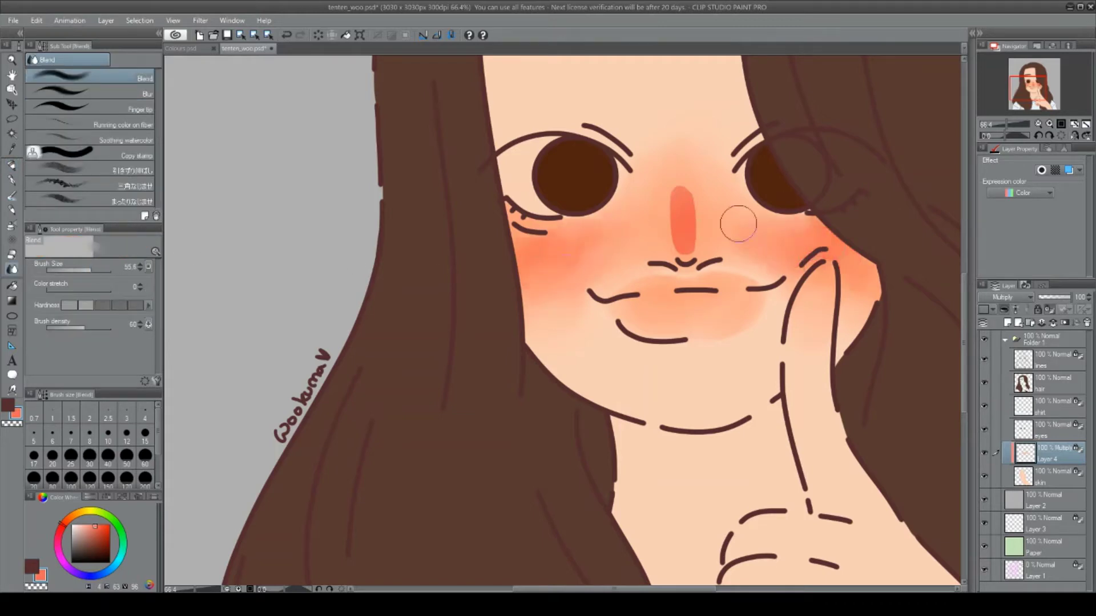
left_click_drag(685, 194, 668, 241)
left_click_drag(1019, 125, 1005, 128)
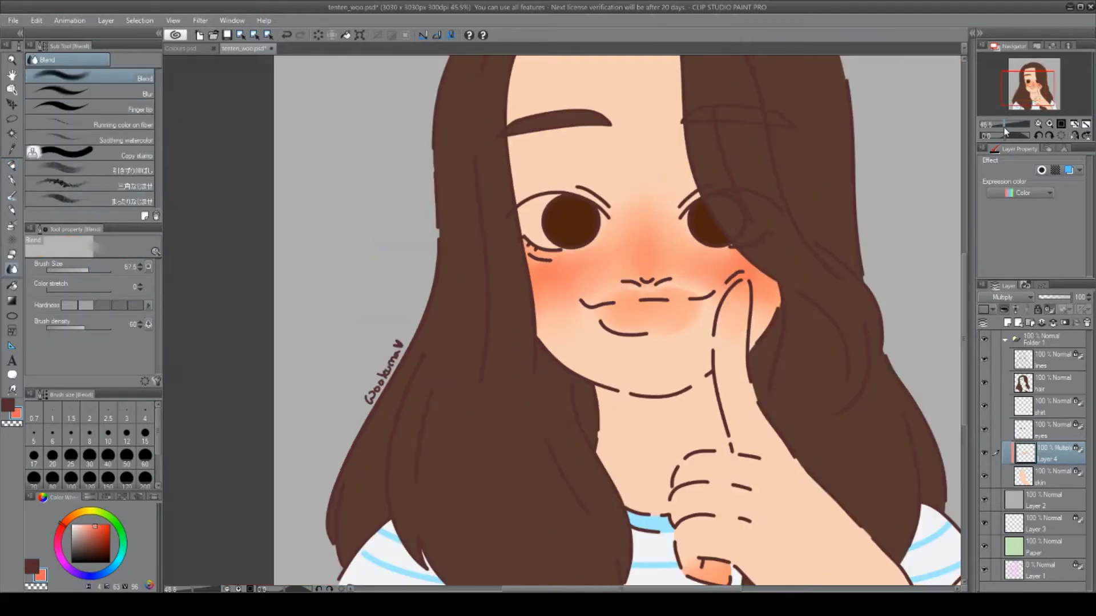
Add a clipped Multiply layer above the blush layer and take a light pink shading colour from the Colours file.
left_click(1008, 323)
left_click(180, 48)
left_click(244, 48)
Paint light pink shadows on the thumb tip, wrist, folded fingers and neck with the marker at about size 15.
key("p")
left_click_drag(1006, 124, 1019, 125)
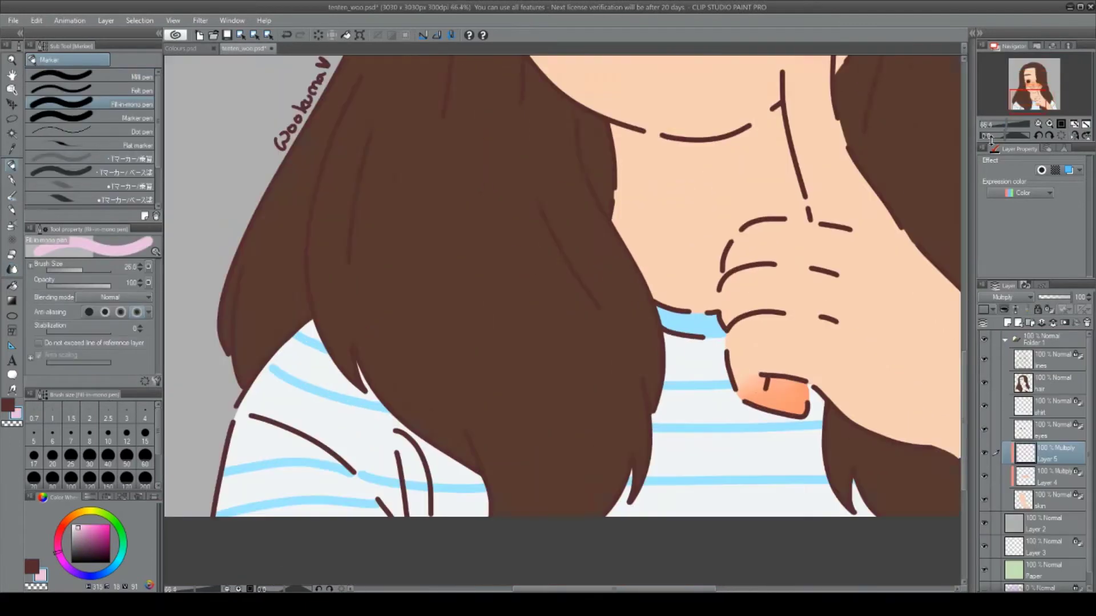
scroll(570, 85, "right", 5)
key("bracketleft")
key("bracketleft")
key("bracketleft")
mouse_move(496, 380)
left_mouse_down()
mouse_move(528, 408)
mouse_move(517, 400)
left_mouse_up()
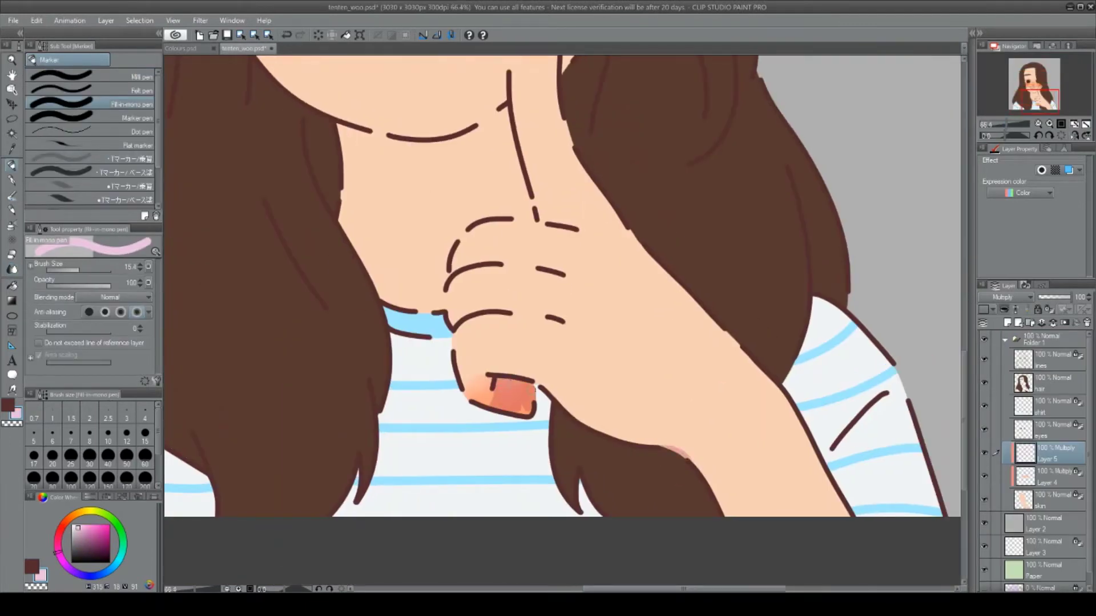
scroll(964, 341, "up", 3)
mouse_move(511, 234)
left_mouse_down()
mouse_move(374, 333)
mouse_move(399, 414)
mouse_move(457, 260)
mouse_move(365, 325)
mouse_move(348, 303)
mouse_move(434, 251)
mouse_move(354, 285)
mouse_move(366, 274)
left_mouse_up()
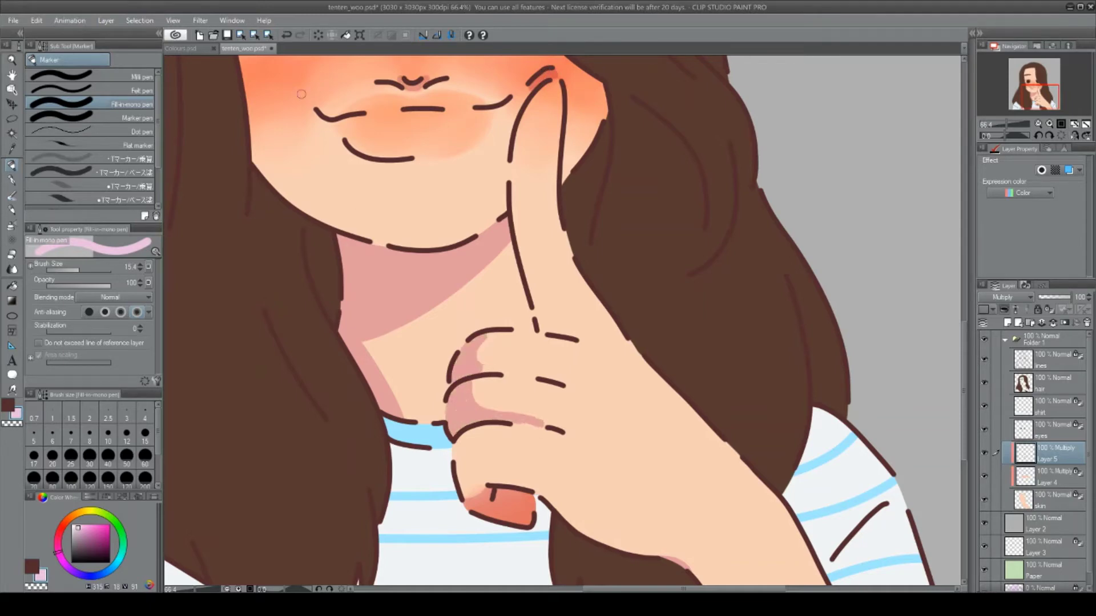
Try extending the shadow along the uppermost folded finger and undo that finger's shading.
scroll(555, 452, "up", 2)
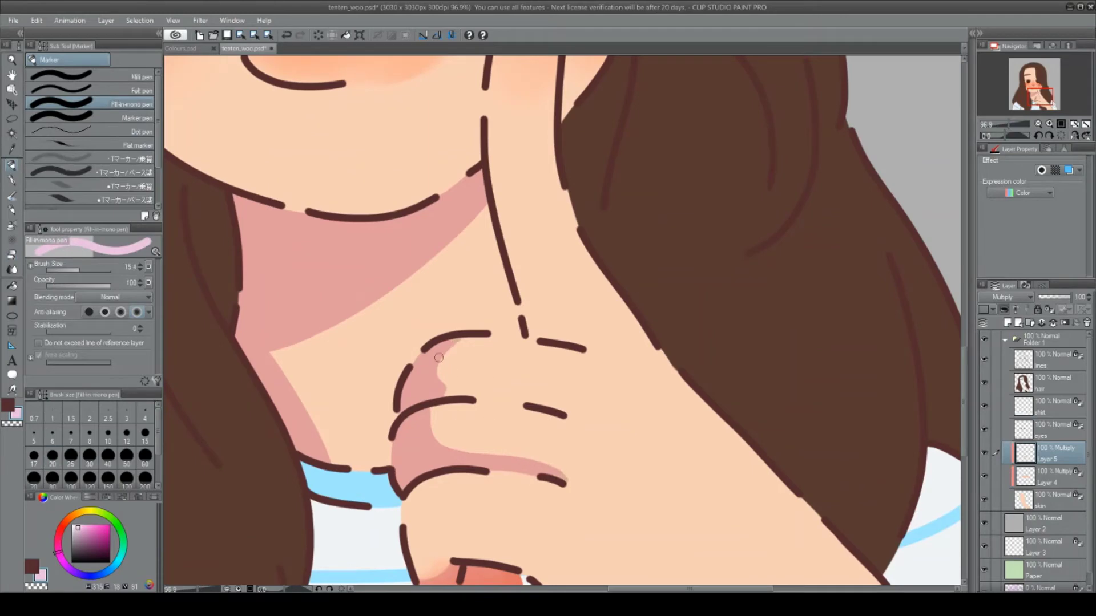
mouse_move(439, 358)
left_mouse_down()
mouse_move(548, 403)
mouse_move(430, 391)
left_mouse_up()
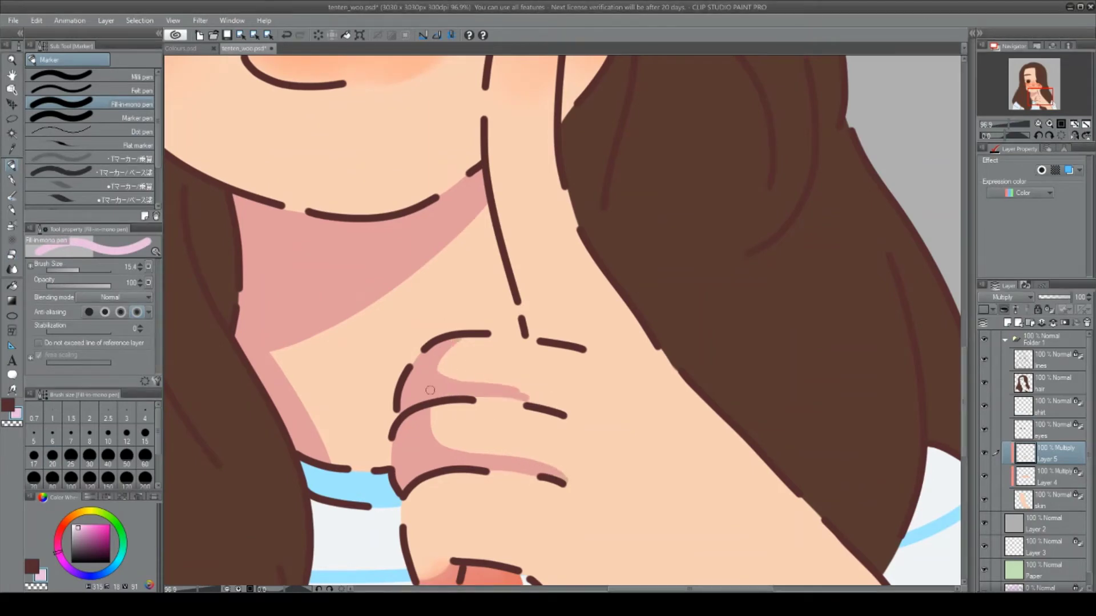
key("ctrl+z")
key("ctrl+z")
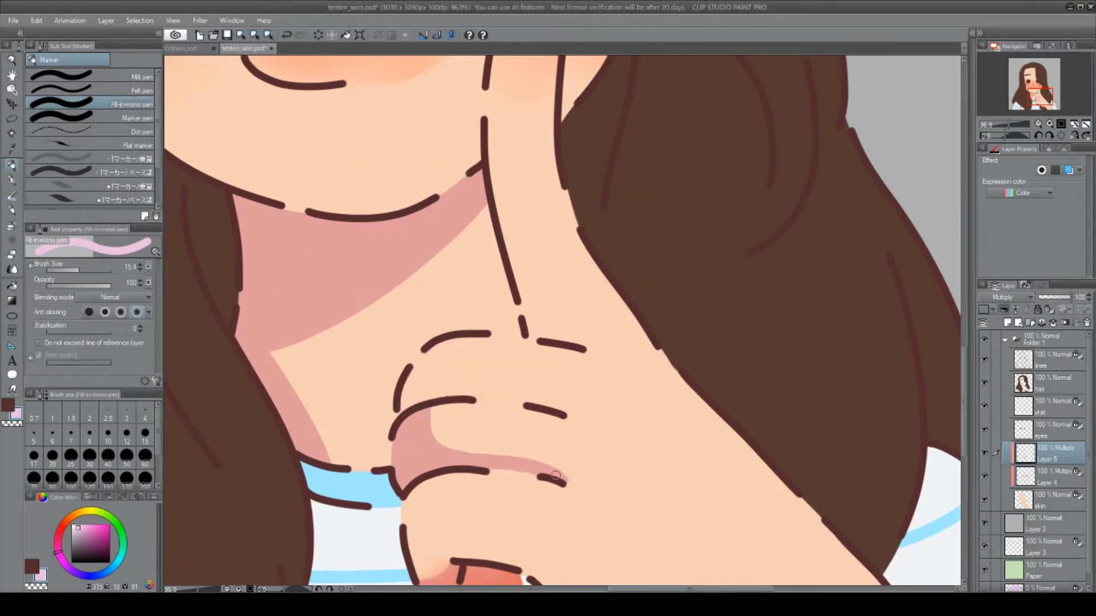
Shade the underside of the uppermost folded finger, the outer edge of the raised index finger and its cast shadow on the cheek.
left_click_drag(429, 350, 563, 412)
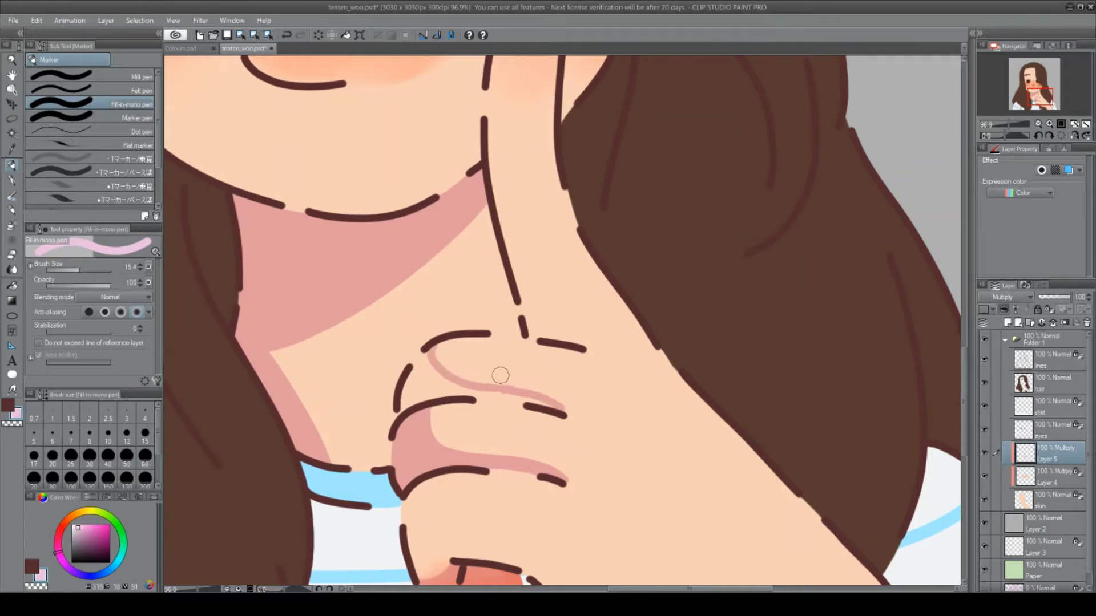
left_click_drag(426, 352, 424, 379)
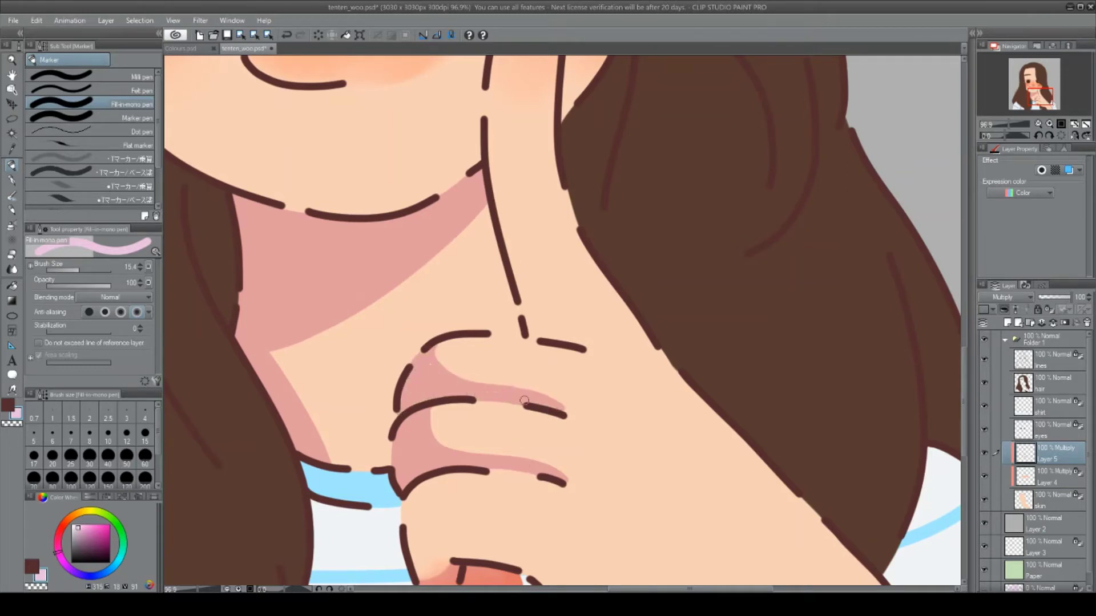
scroll(477, 373, "up", 3)
mouse_move(539, 108)
left_mouse_down()
mouse_move(514, 391)
mouse_move(531, 458)
mouse_move(488, 232)
left_mouse_up()
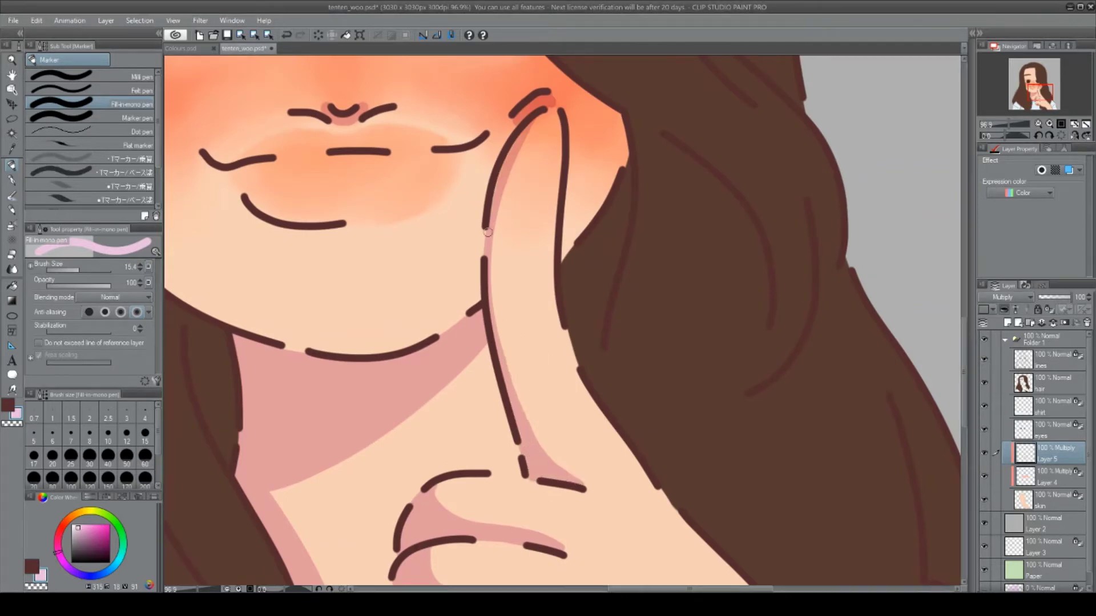
mouse_move(496, 154)
left_mouse_down()
mouse_move(467, 327)
mouse_move(478, 231)
left_mouse_up()
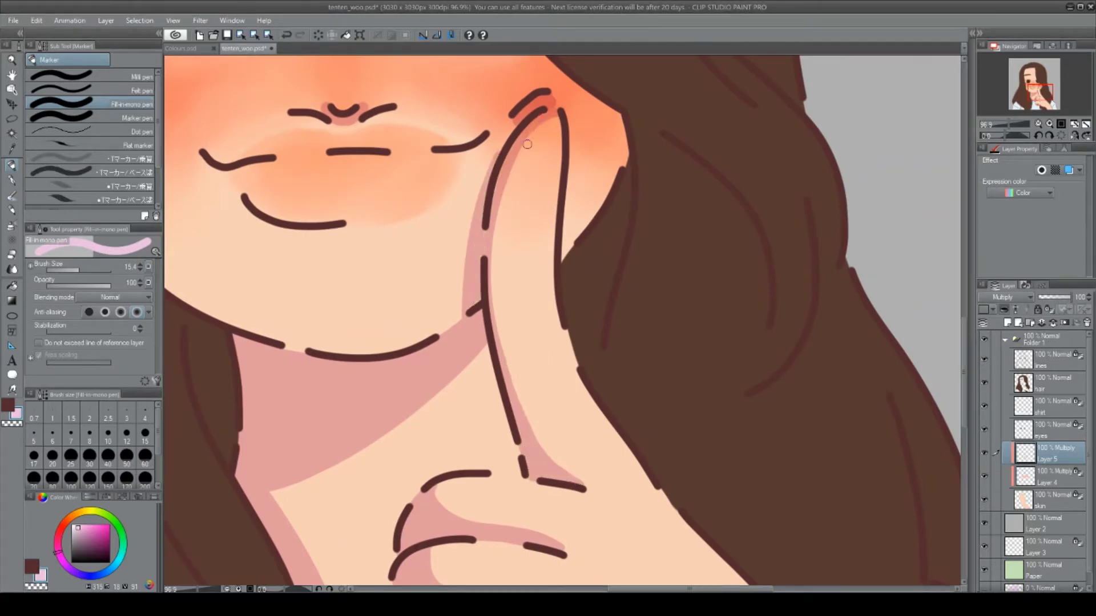
Add small pink shadows at the mouth corners, under the lower lip, along the mouth line and above the eyelid creases.
left_click_drag(479, 142, 451, 153)
left_click_drag(244, 201, 334, 237)
left_click_drag(323, 159, 393, 158)
key("ctrl+z")
mouse_move(315, 159)
left_mouse_down()
mouse_move(607, 174)
mouse_move(607, 502)
mouse_move(612, 354)
left_mouse_up()
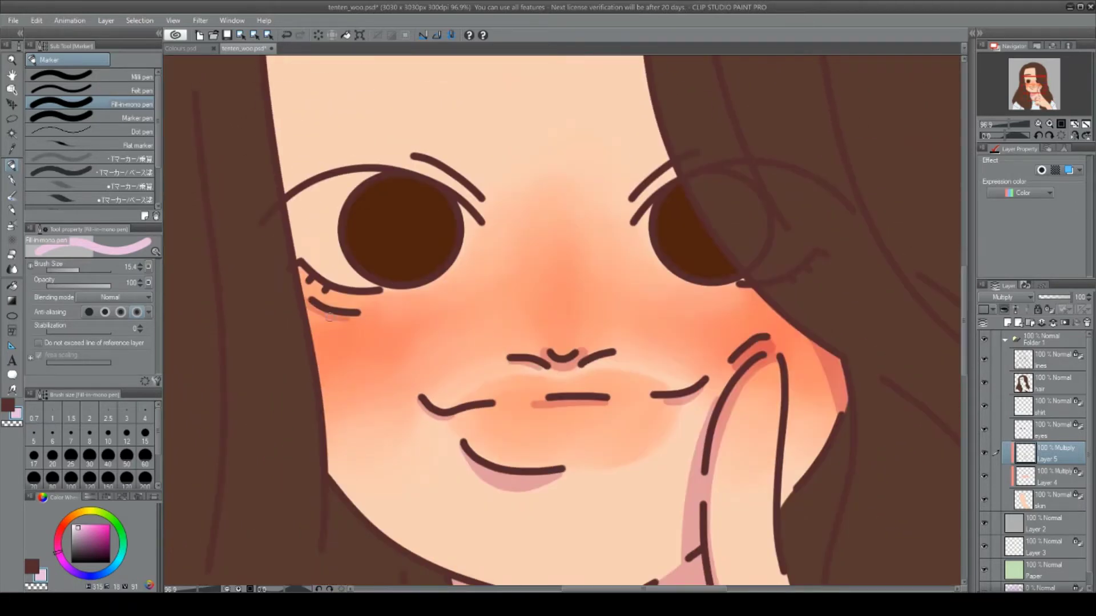
left_click_drag(410, 150, 488, 199)
left_click_drag(667, 155, 629, 199)
Paint the pink shadow cast by the hair down the side of the face, from the forehead to the cheek and jaw.
left_click_drag(792, 285, 793, 571)
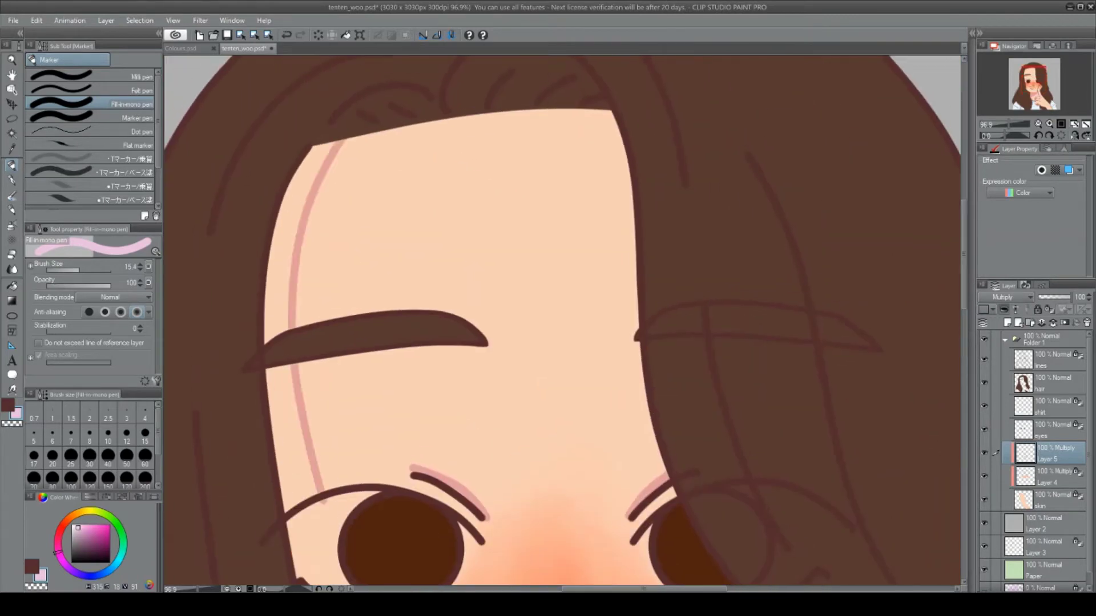
mouse_move(311, 137)
left_mouse_down()
mouse_move(348, 570)
mouse_move(351, 274)
left_mouse_up()
left_click_drag(355, 537, 355, 513)
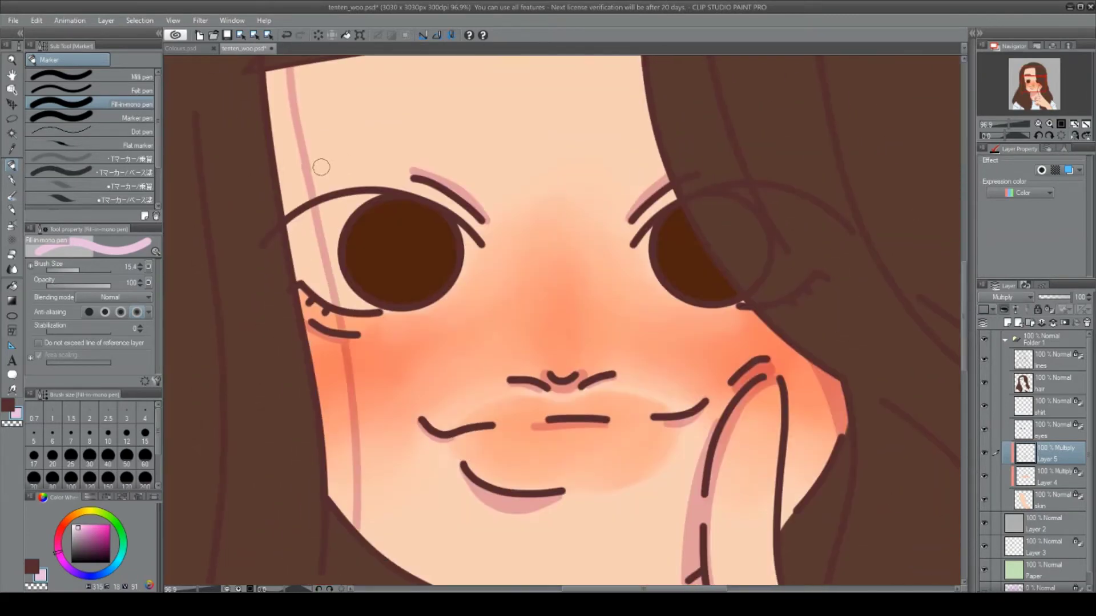
key("ctrl+minus")
left_click_drag(451, 100, 435, 132)
left_click_drag(432, 236, 450, 327)
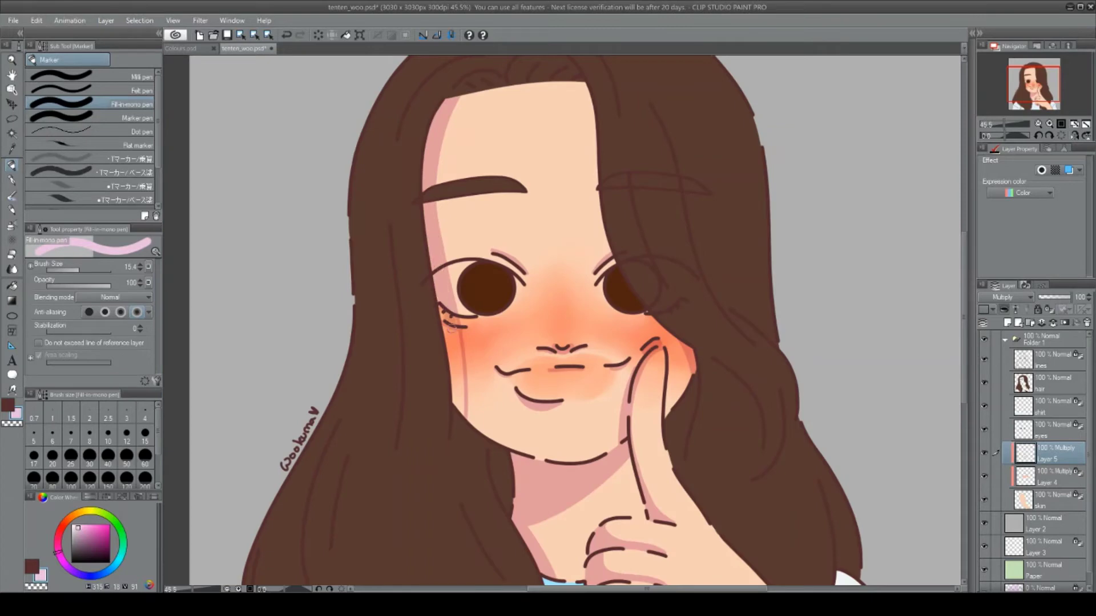
key("e")
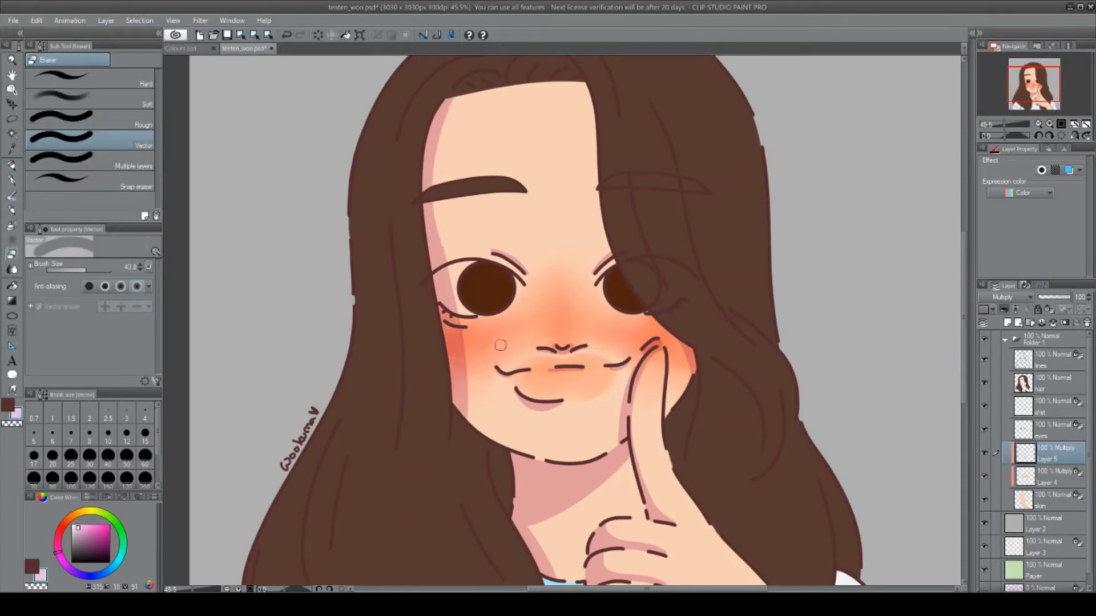
left_click_drag(1008, 124, 1014, 124)
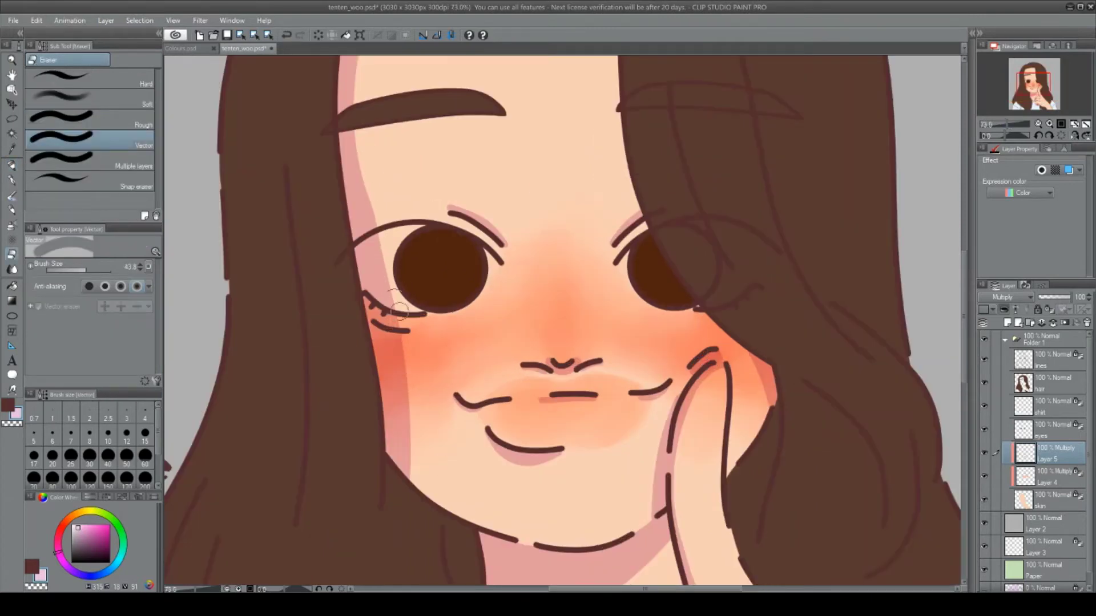
left_click(14, 165)
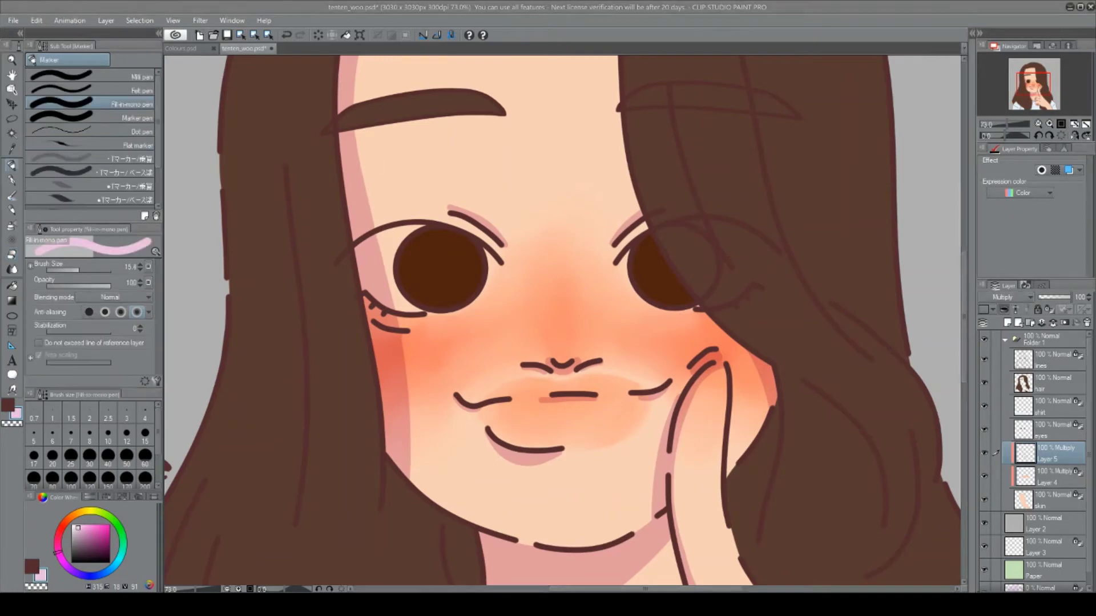
Paint the pink shadow cast by the swept hair along its edge of the forehead, from the hairline to the eyelid crease.
scroll(551, 111, "up", 3)
scroll(712, 466, "down", 1)
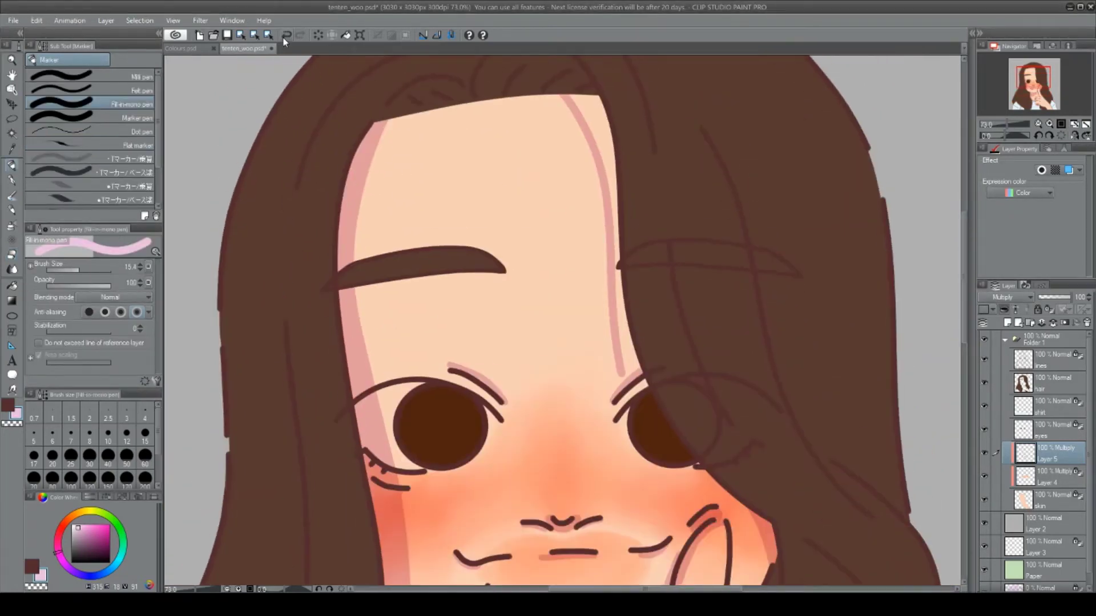
key("ctrl+z")
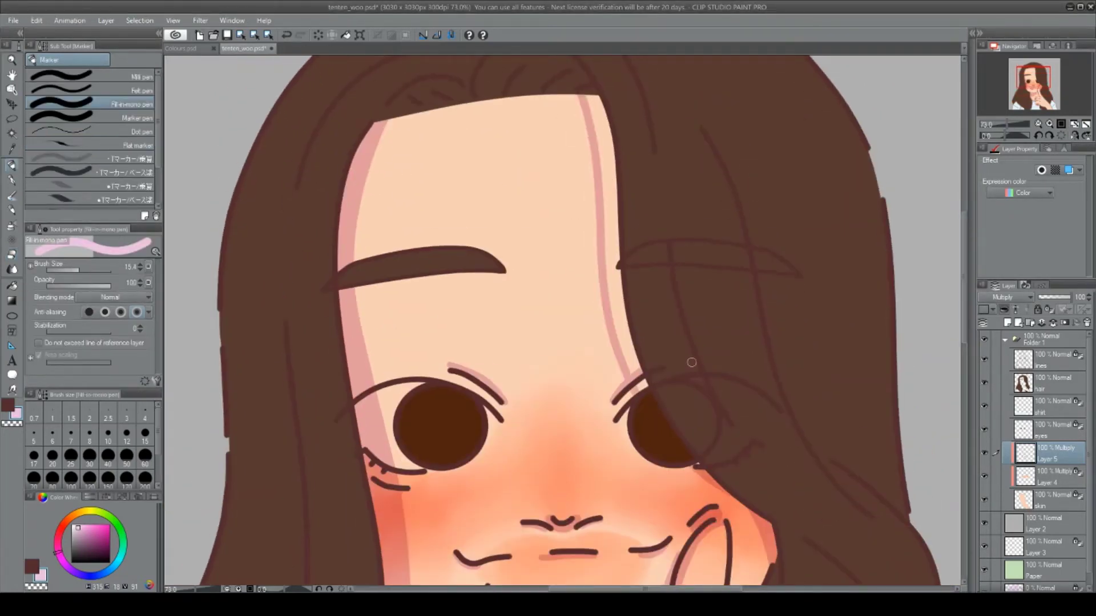
left_click_drag(607, 147, 631, 367)
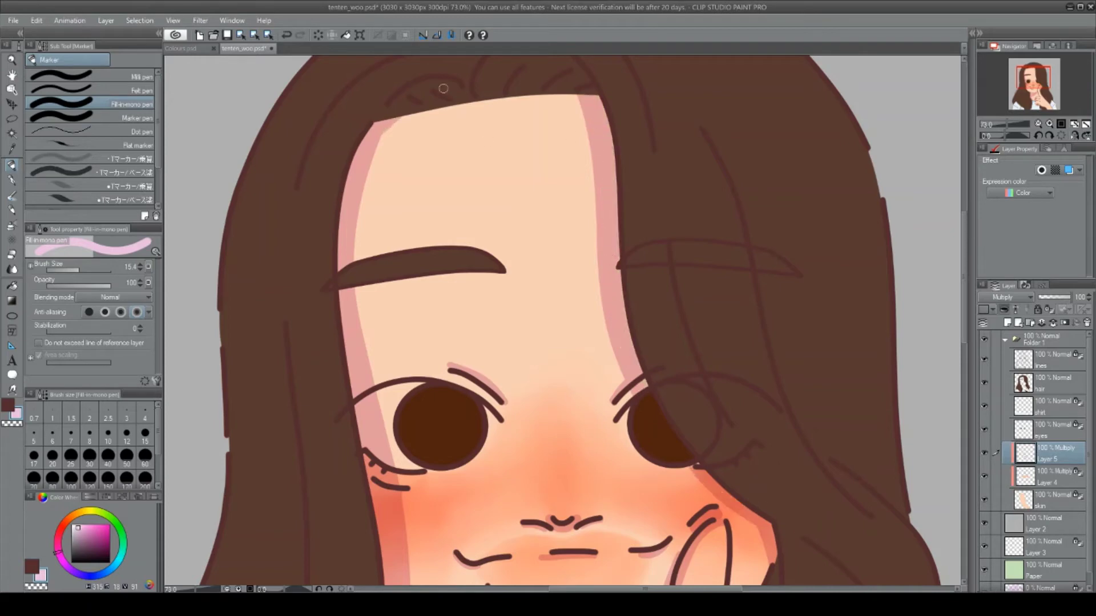
key("c")
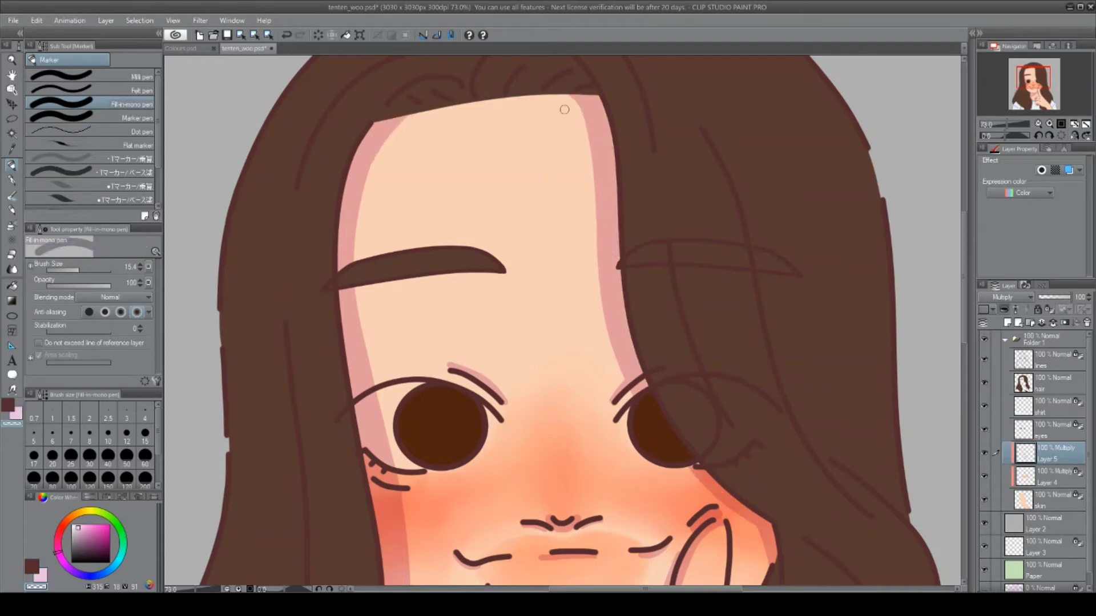
key("c")
Try a small pink shadow below the inner end of the eyebrow and undo it.
scroll(564, 109, "up", 3)
left_click_drag(402, 123, 447, 123)
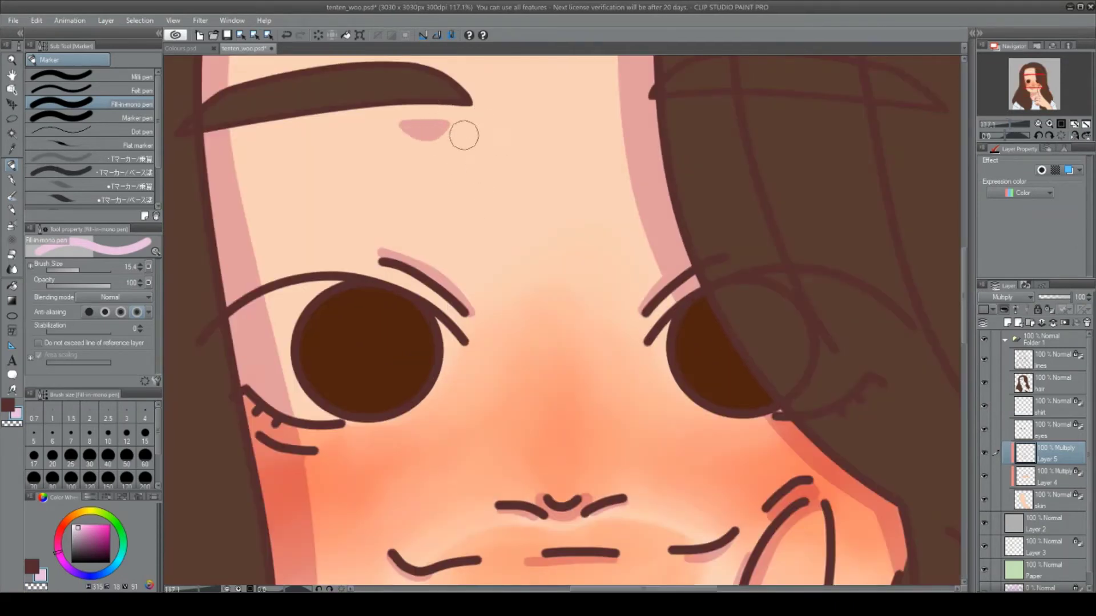
scroll(463, 136, "up", 1)
key("ctrl+z")
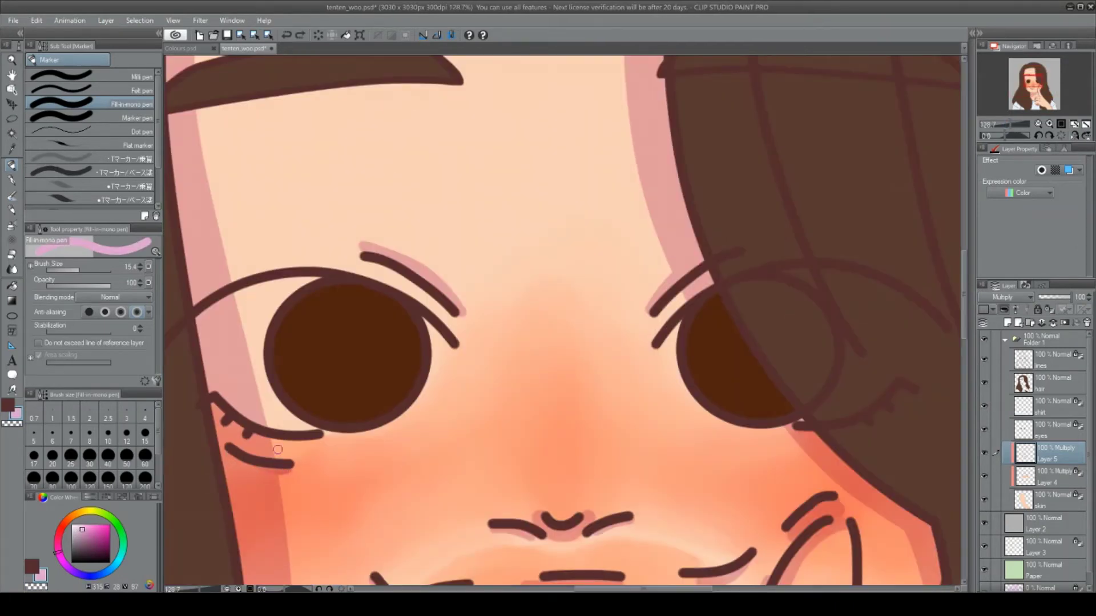
Pick a deeper pink and shade beneath the fold under the lower lashes and the eyelid crease next to the swept hair.
left_click(87, 532)
left_click_drag(290, 469, 229, 451)
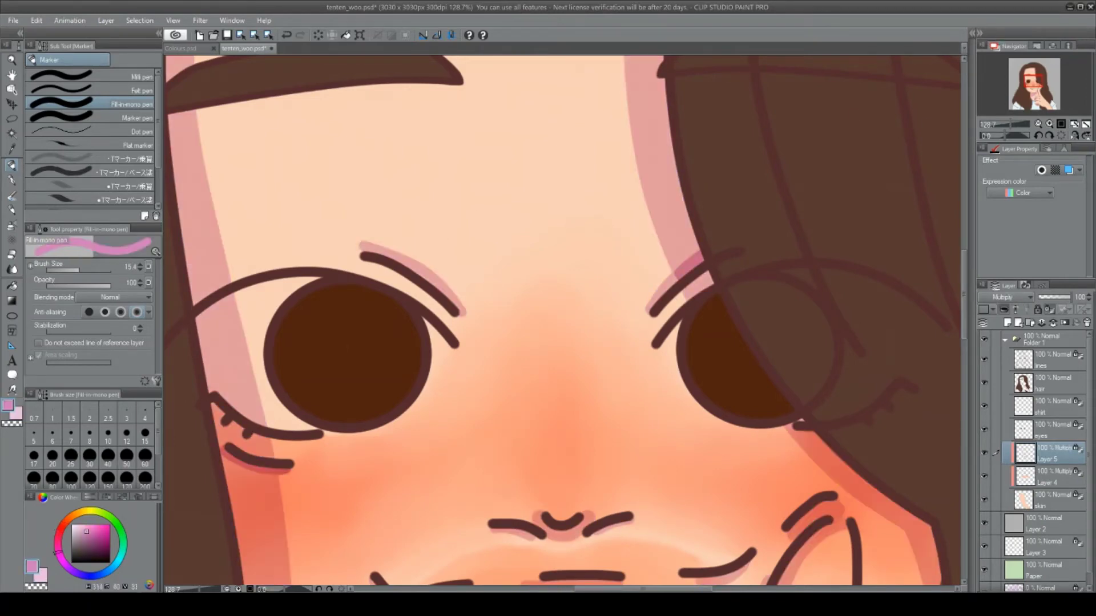
left_click(78, 528)
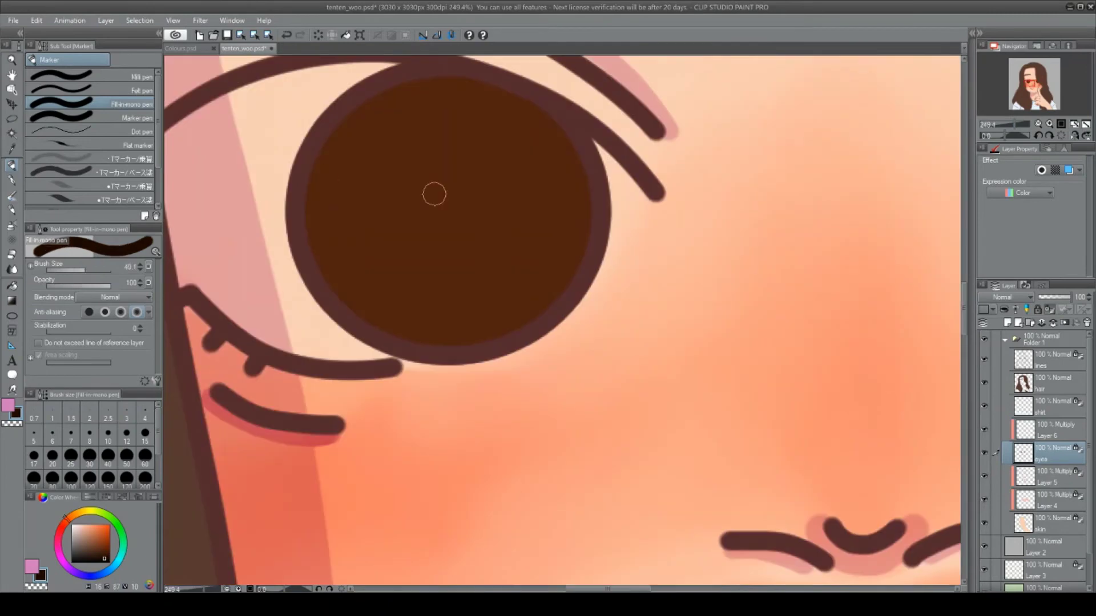
Paint dark brown heart pupils on the eyes layer, and stamp a large orange circle low in each iris on an Add (Glow) layer above it.
mouse_move(445, 191)
left_mouse_down()
mouse_move(447, 230)
mouse_move(479, 186)
left_mouse_up()
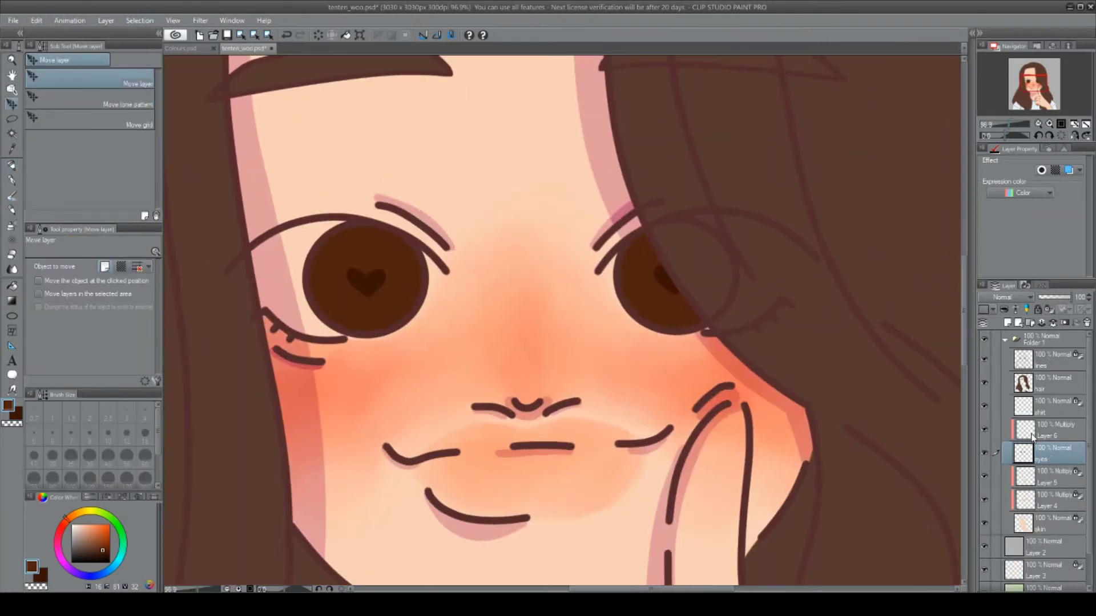
left_click(1033, 437)
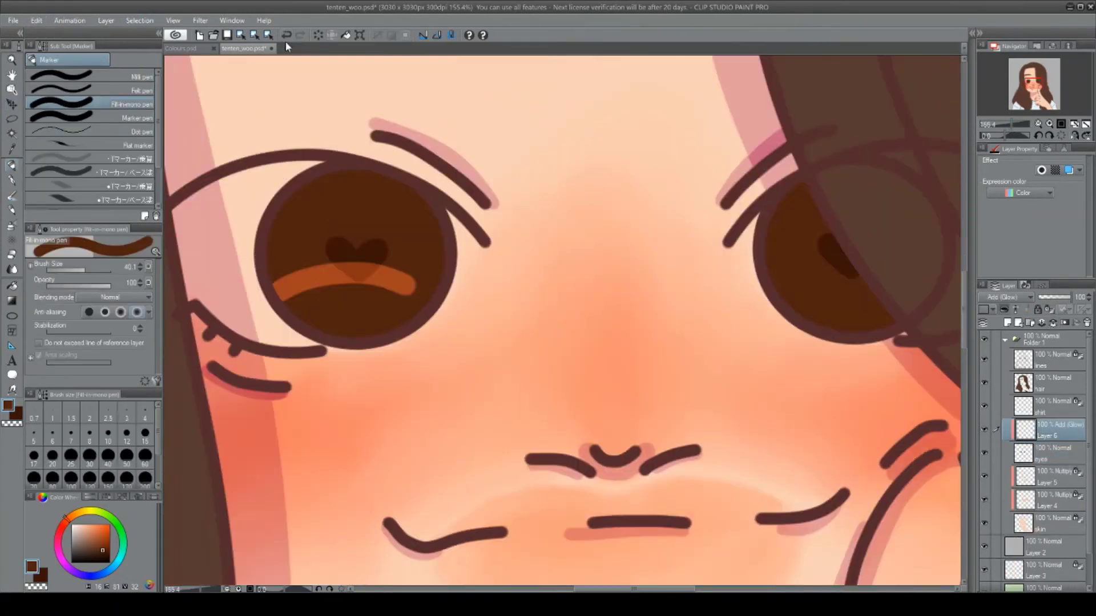
key("ctrl+z")
left_click(343, 291)
key("ctrl+z")
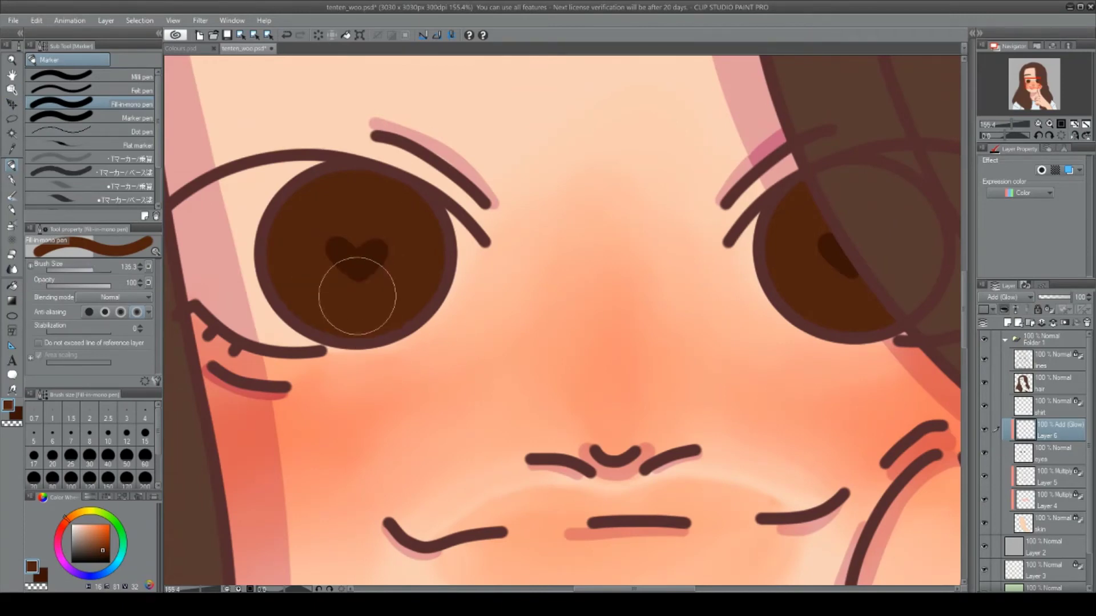
left_click(358, 297)
left_click(854, 297)
Draw two small orange plus-shaped sparkles on one side of the fully visible iris and two small hearts on the other.
scroll(562, 320, "up", 3)
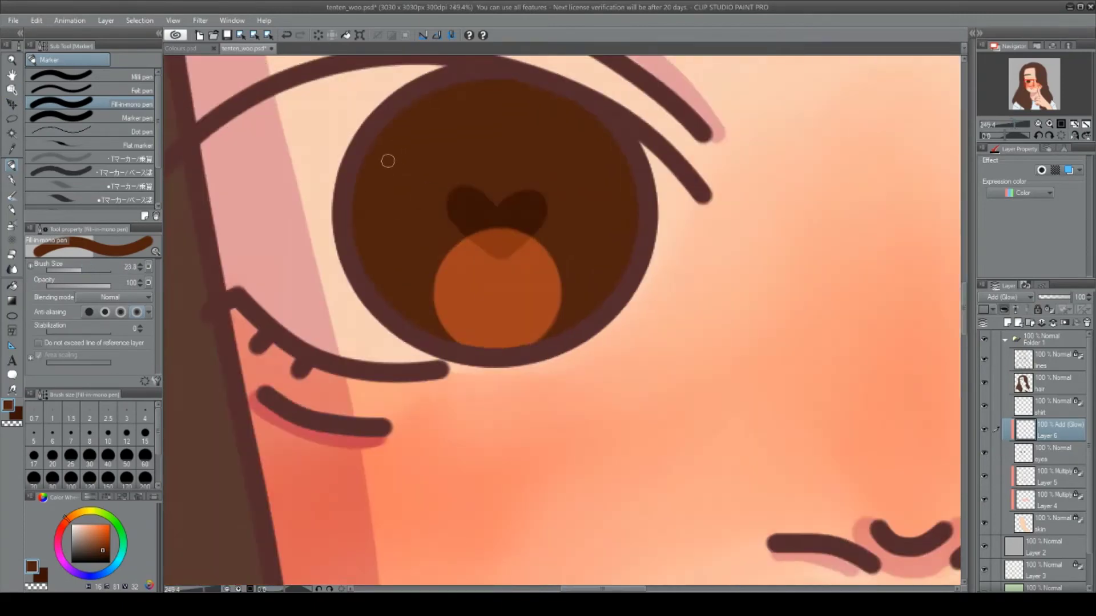
key("bracketleft")
key("bracketleft")
key("bracketleft")
left_click_drag(397, 138, 398, 176)
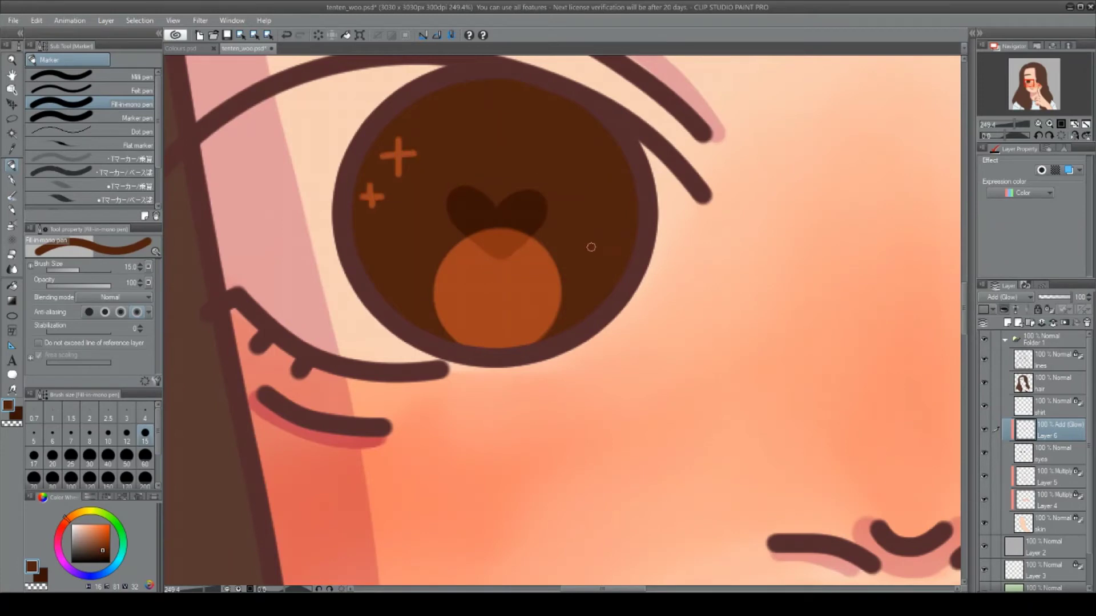
Stamp round white highlights in the irises, a large and a smaller one near the top and a medium and a tiny one low down.
key("x")
left_click_drag(78, 269, 90, 269)
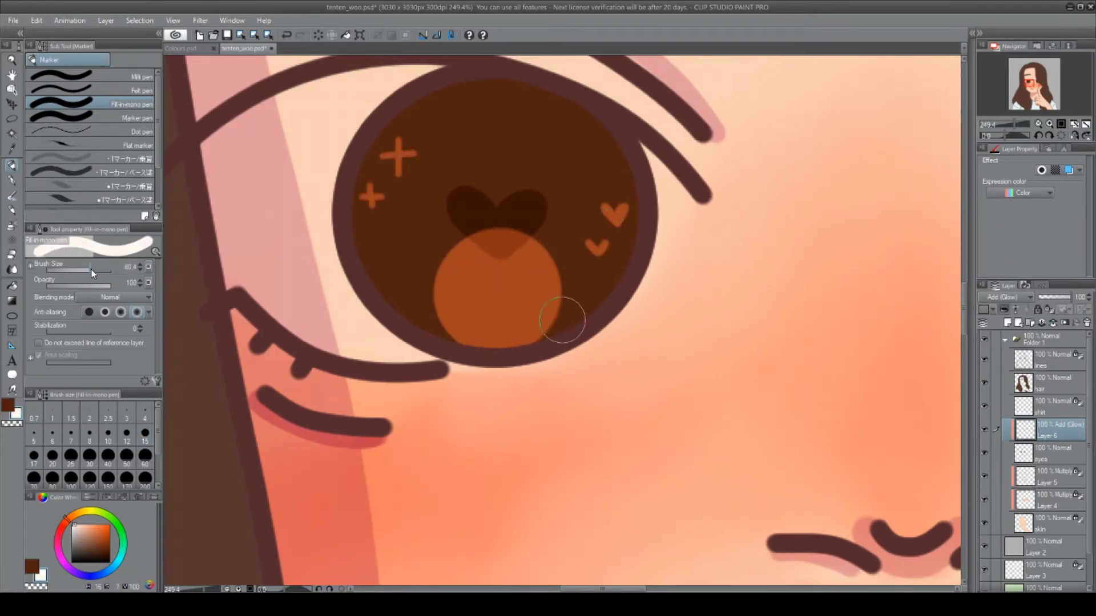
left_click(537, 139)
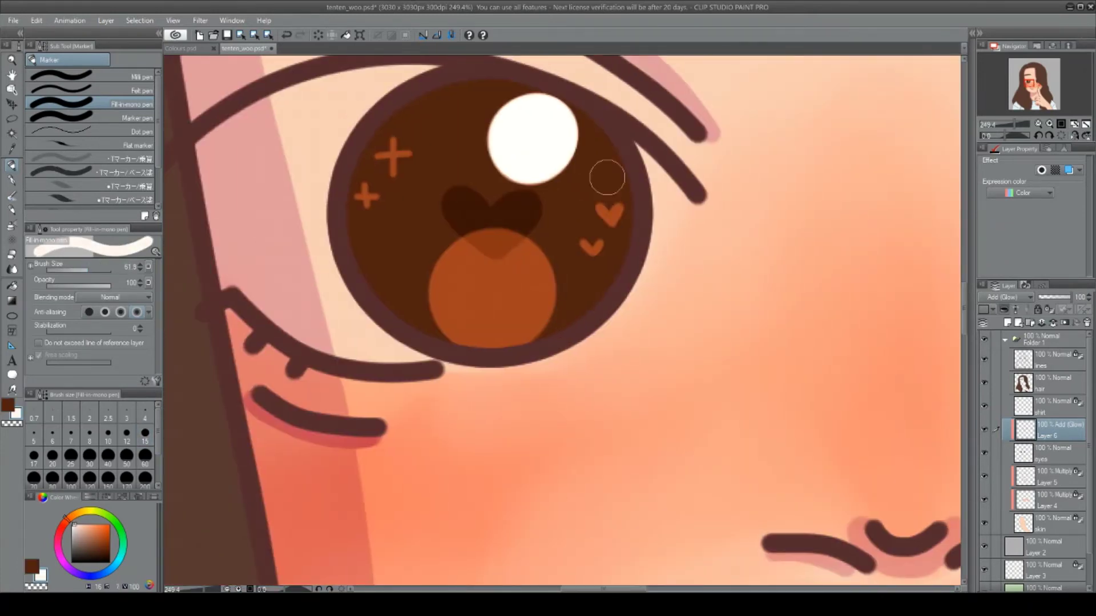
left_click(607, 177)
left_click(397, 283)
key("h")
key("h")
key("bracketleft")
key("bracketleft")
key("bracketleft")
key("bracketleft")
key("bracketleft")
left_click(385, 310)
left_click_drag(629, 590, 635, 591)
Draw matching orange plus-shaped sparkles and a short dash in the iris partly covered by hair, using brush size 15.
key("x")
left_click(145, 432)
scroll(481, 161, "right", 5)
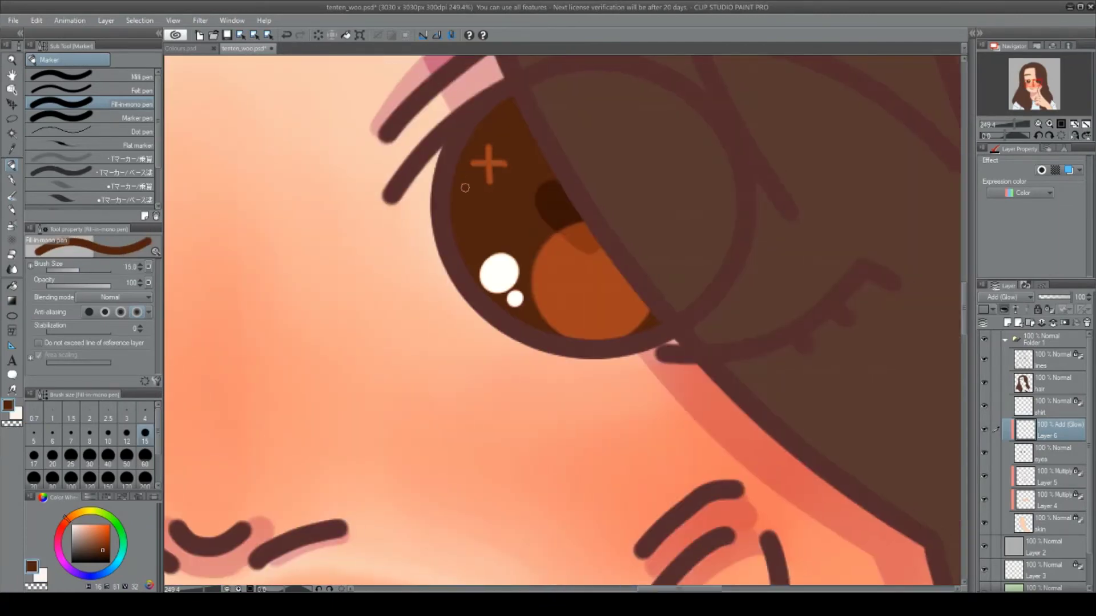
mouse_move(517, 204)
left_mouse_down()
mouse_move(559, 218)
mouse_move(555, 208)
mouse_move(478, 229)
left_mouse_up()
Add a short white dash beside the heart pupil and erase a round hole in the centre of the orange glow circles.
scroll(557, 209, "left", 5)
key("x")
left_click(451, 292)
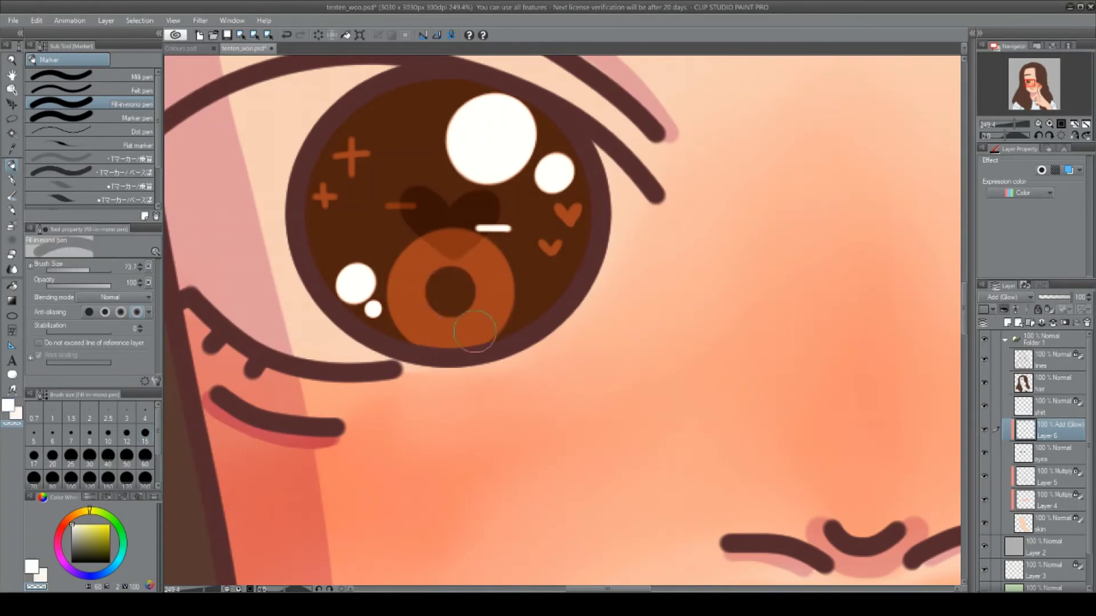
left_click_drag(574, 591, 674, 591)
scroll(641, 271, "up", 1)
Sample the orange of the glow circle and stamp a bright orange dot in the centre of the hole in each iris.
left_click(392, 122, "alt")
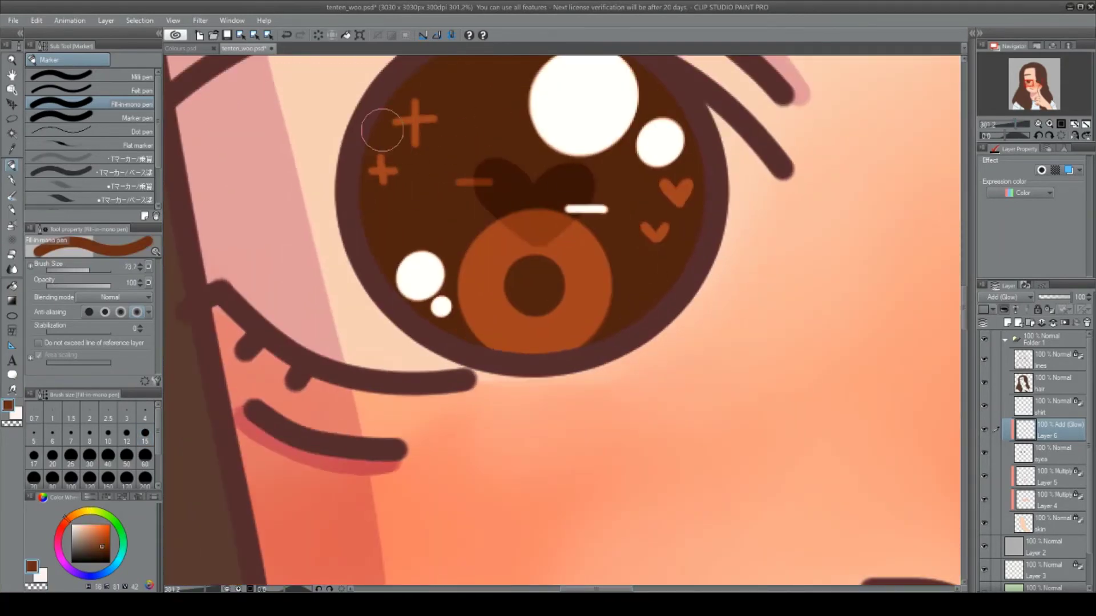
left_click(498, 247, "alt")
scroll(526, 296, "up", 3)
left_click_drag(512, 211, 480, 248)
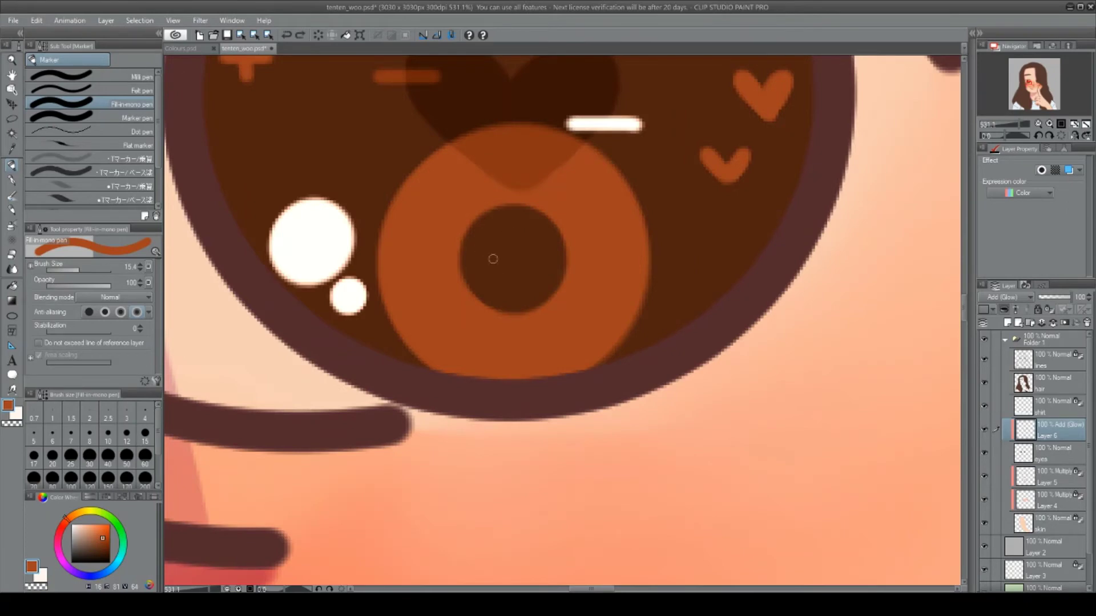
left_click(511, 252)
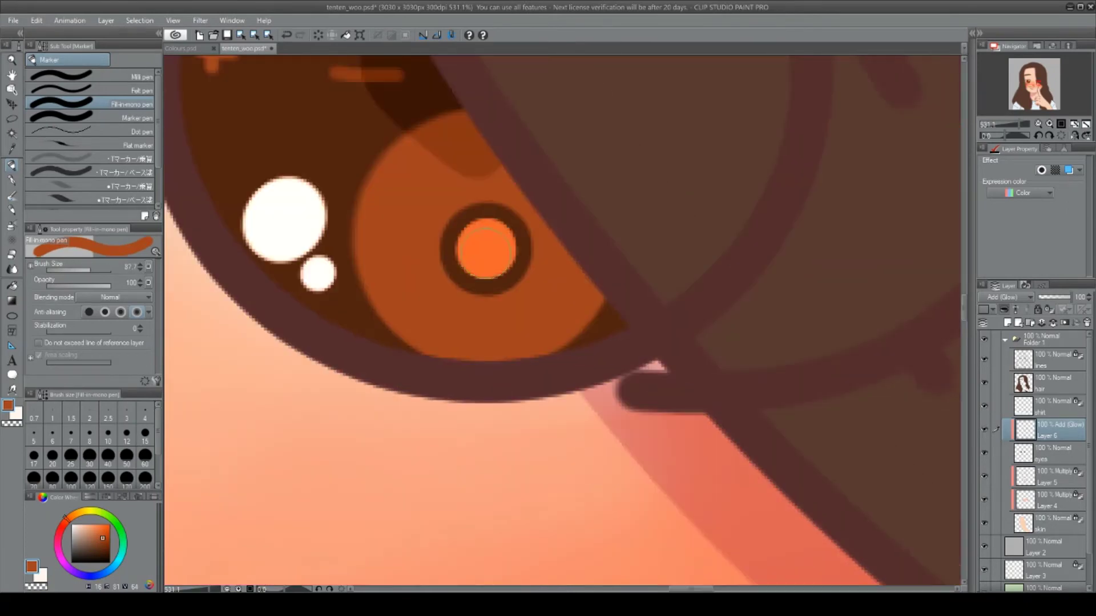
Decorate the orange rings with small bright dots at the top and sides, a little heart at the bottom and diagonal dashes between them.
left_click_drag(479, 323, 482, 341)
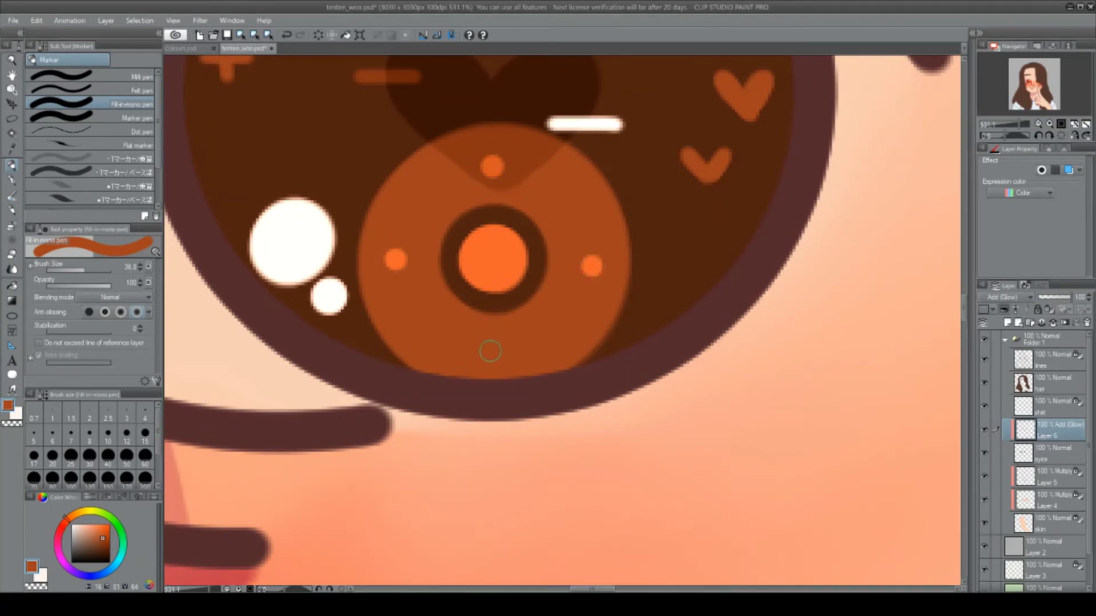
left_click_drag(470, 334, 490, 361)
left_click_drag(515, 333, 491, 361)
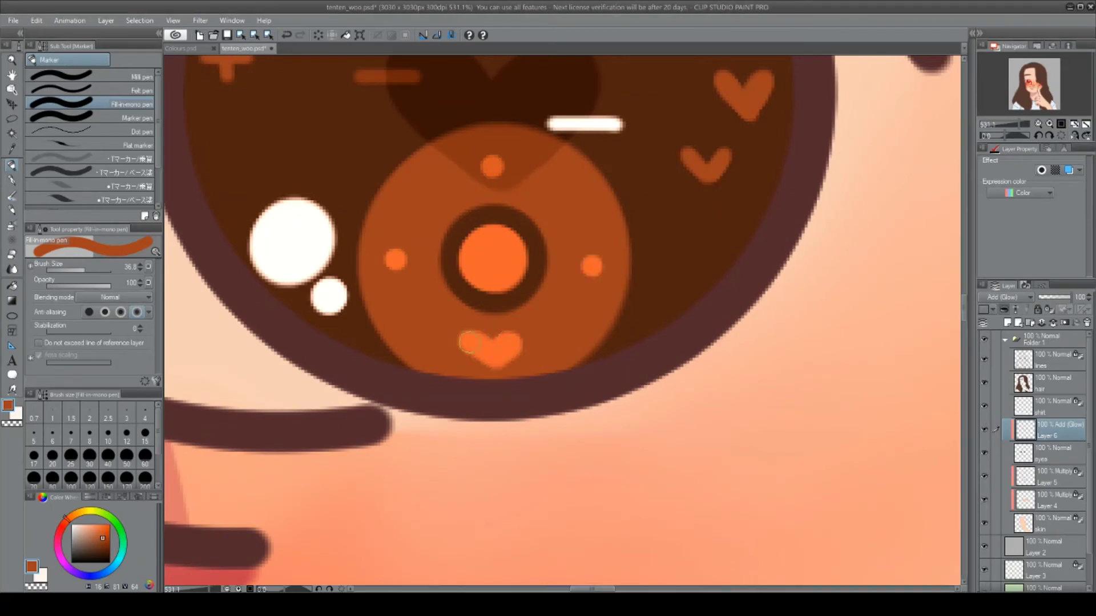
key("ctrl+z")
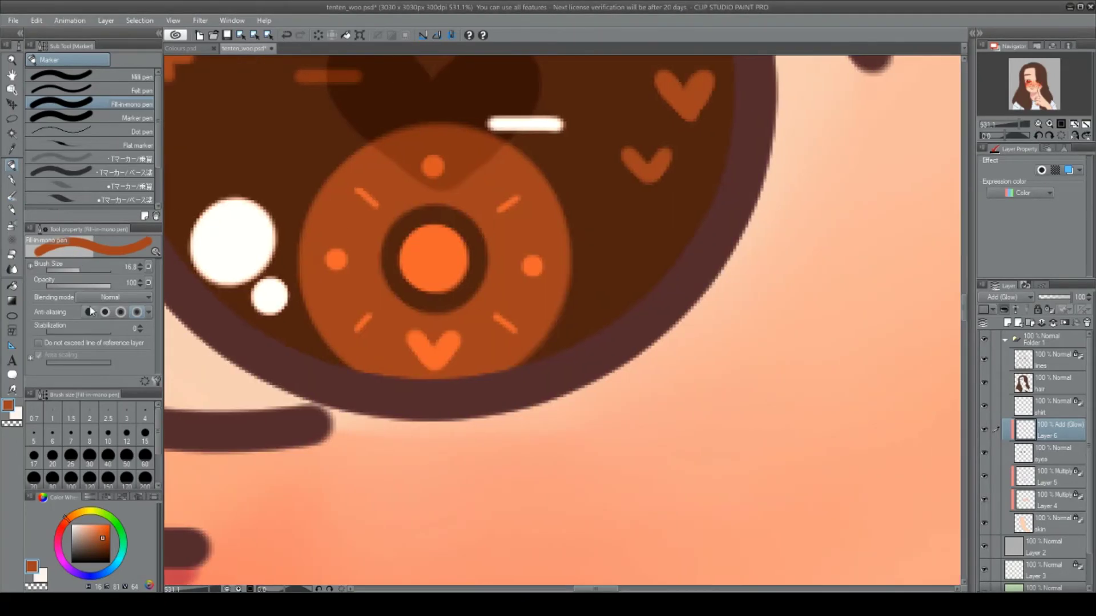
Paint and blend an orange-brown glow over both irises on a new Add (Glow) layer at 71% opacity, placed beneath the eye highlights layer.
key("x")
left_click(85, 269)
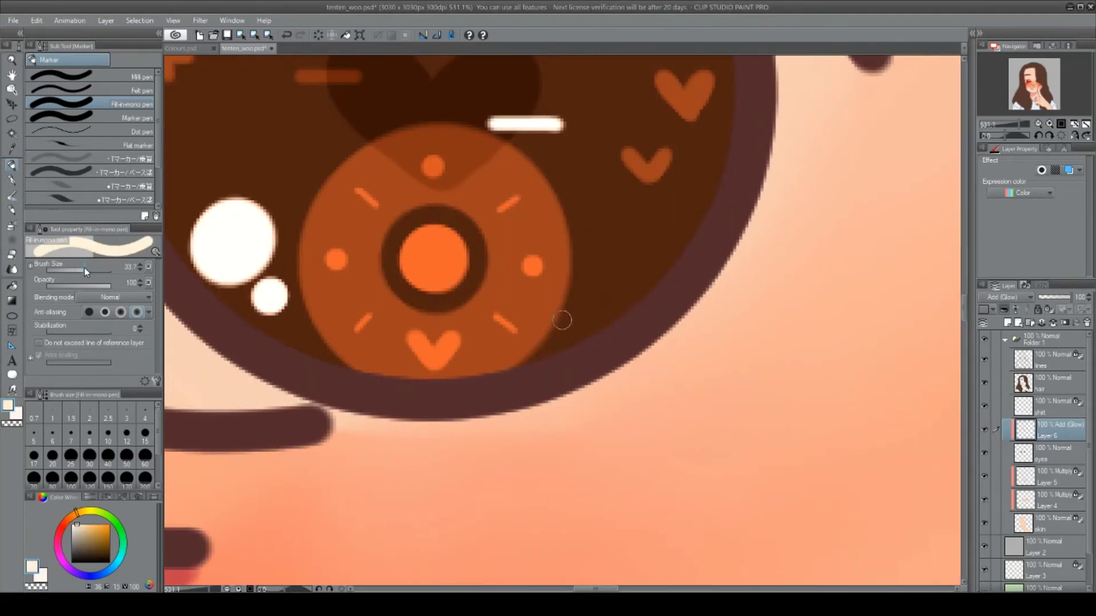
left_click_drag(1027, 124, 1016, 139)
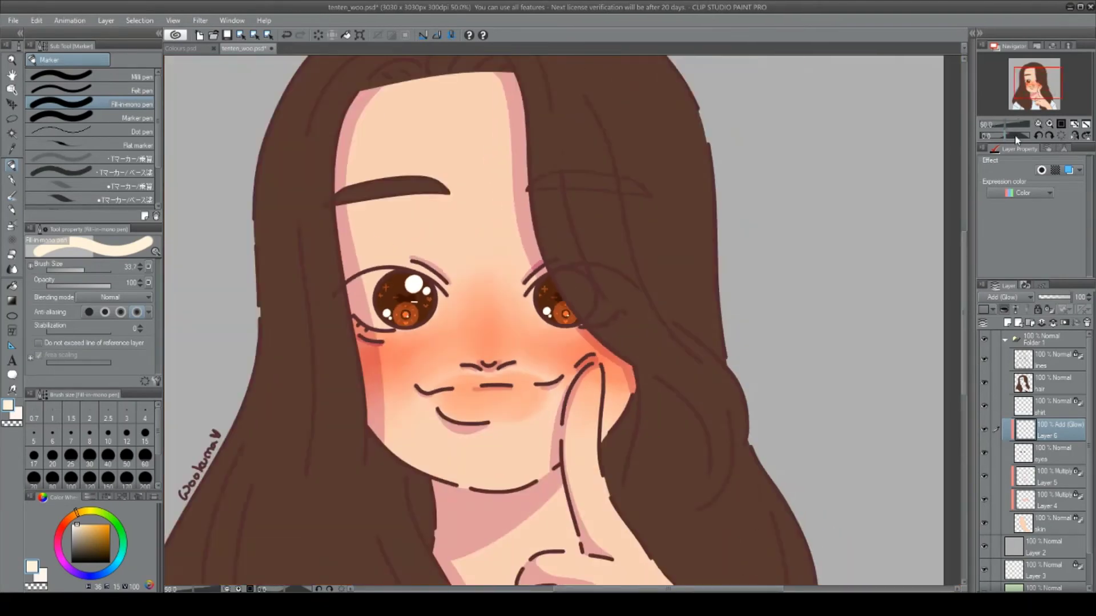
left_click(1008, 323)
left_click_drag(394, 274, 402, 282)
key("j")
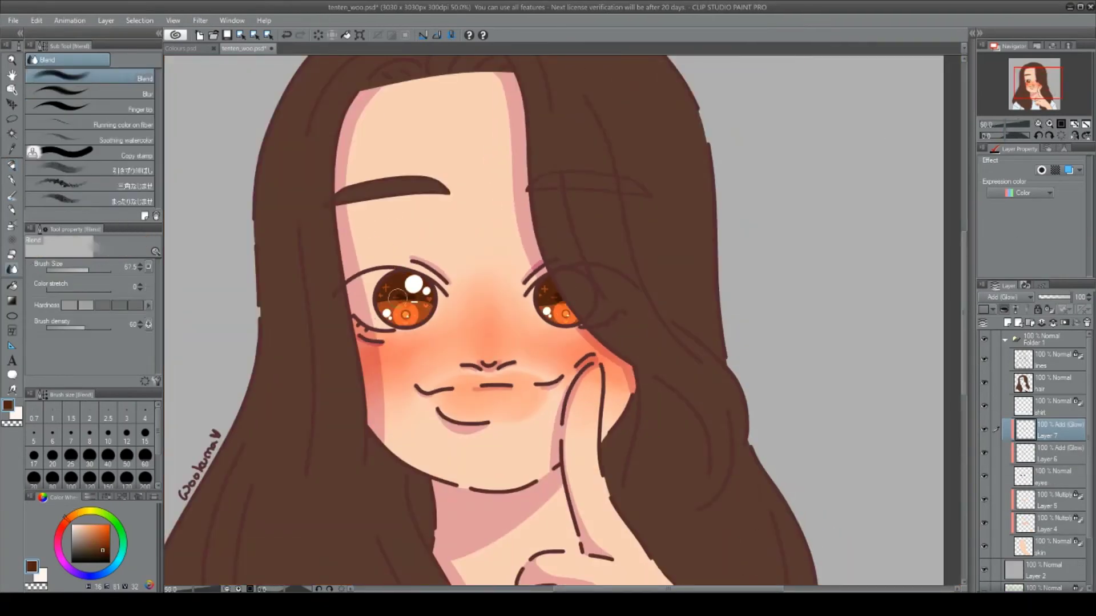
left_click(565, 311, "alt")
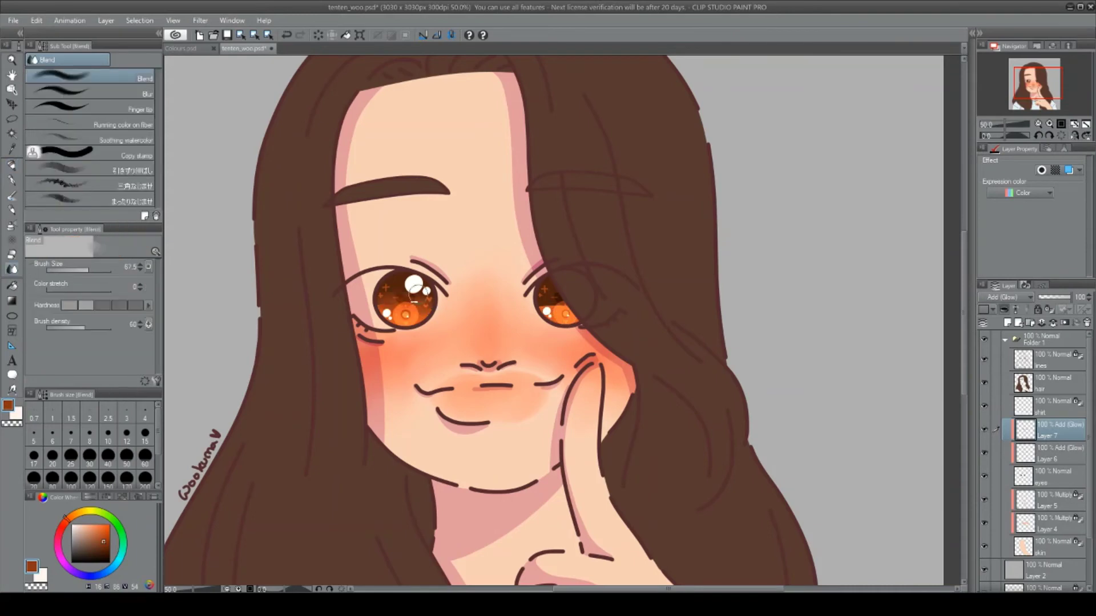
scroll(557, 308, "up", 2)
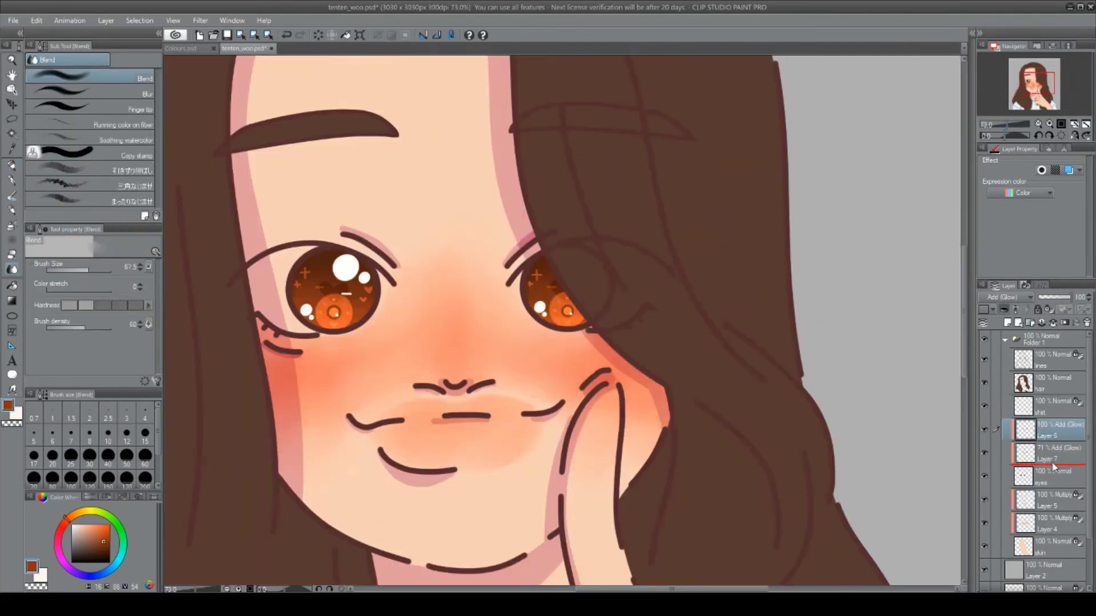
left_click_drag(1053, 465, 990, 429)
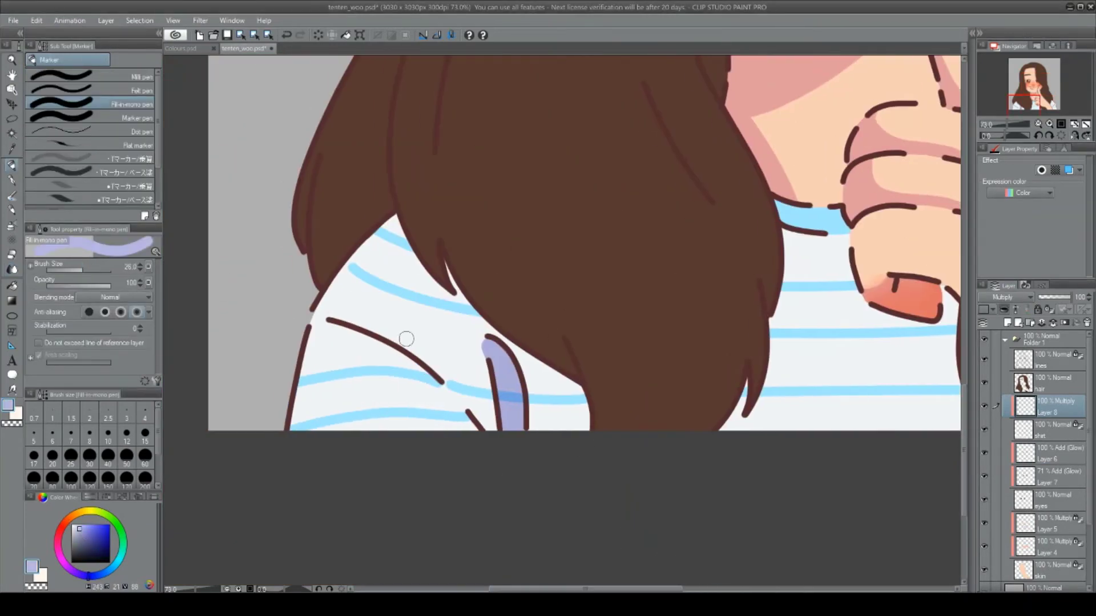
Paint lavender Multiply shadows on the striped shirt along the sleeve folds and where the hair, hand and arm overlap it.
left_click_drag(314, 326, 440, 381)
left_click_drag(394, 223, 590, 433)
left_click_drag(585, 589, 628, 590)
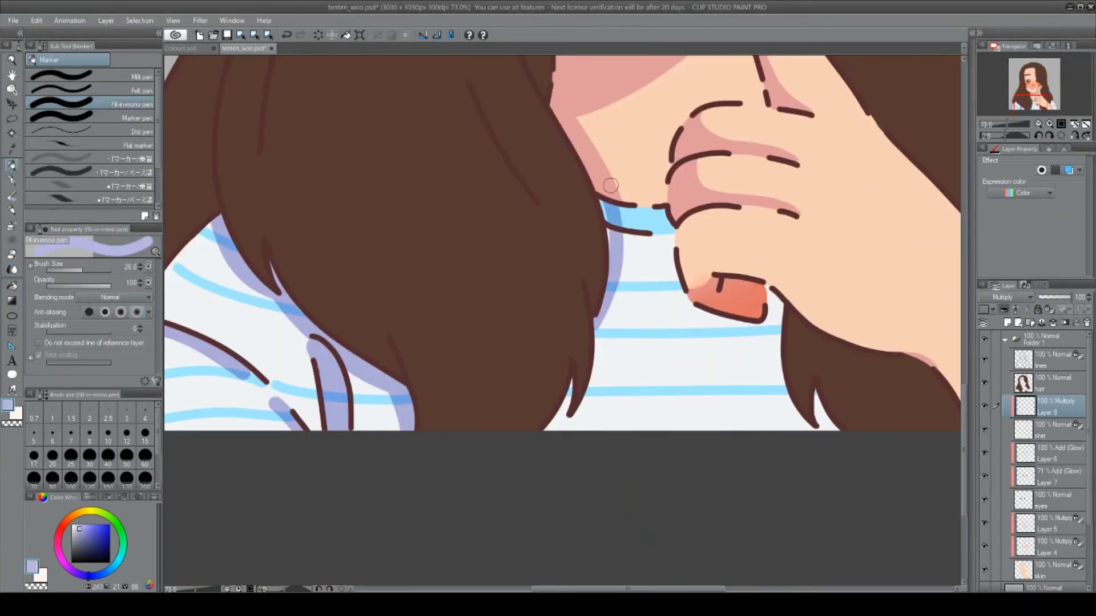
left_click_drag(623, 204, 525, 472)
left_click_drag(673, 252, 799, 422)
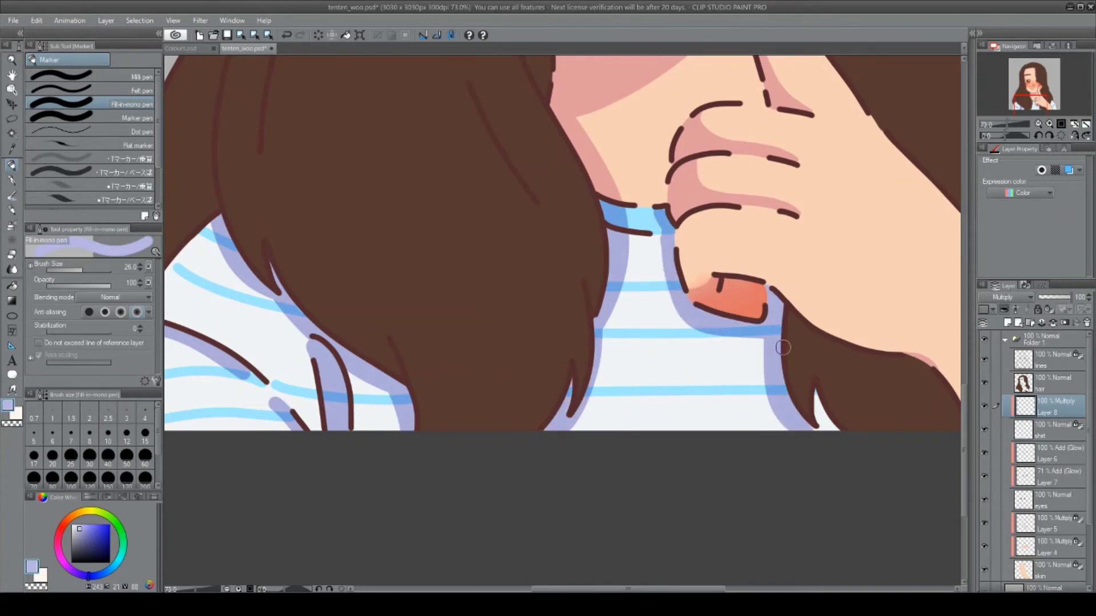
left_click_drag(628, 589, 725, 590)
mouse_move(670, 421)
left_mouse_down()
mouse_move(668, 194)
mouse_move(719, 428)
left_mouse_up()
Paint the pink shadow cast by the folded fingers on the neck, on the skin's Multiply layer.
mouse_move(725, 590)
left_mouse_down()
mouse_move(611, 590)
mouse_move(653, 589)
left_mouse_up()
left_click(1050, 523)
left_click_drag(1021, 122, 1026, 123)
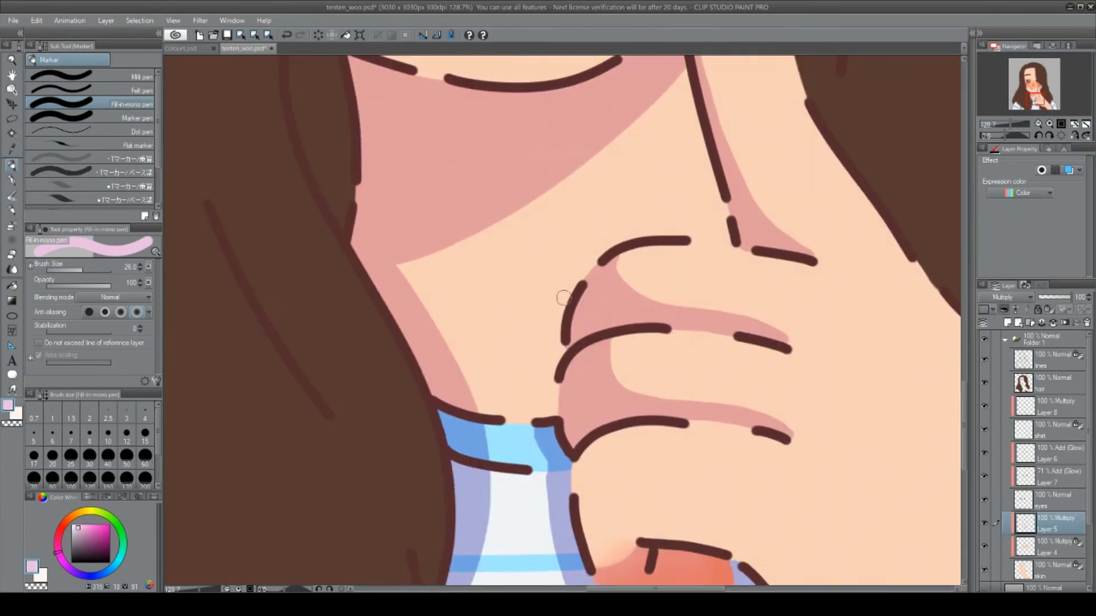
left_click_drag(588, 268, 552, 360)
Add a clipped Multiply layer above the hair, pick a medium pink and shade the hair's outer edge beside the signature.
key("ctrl+0")
left_click(1050, 382)
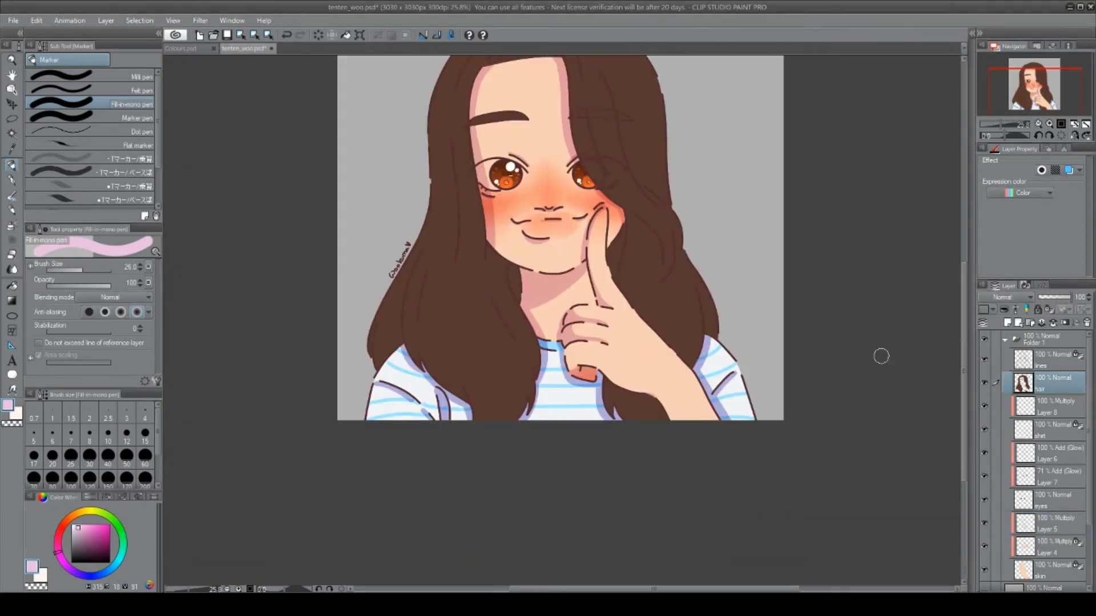
left_click(1007, 322)
left_click(84, 530)
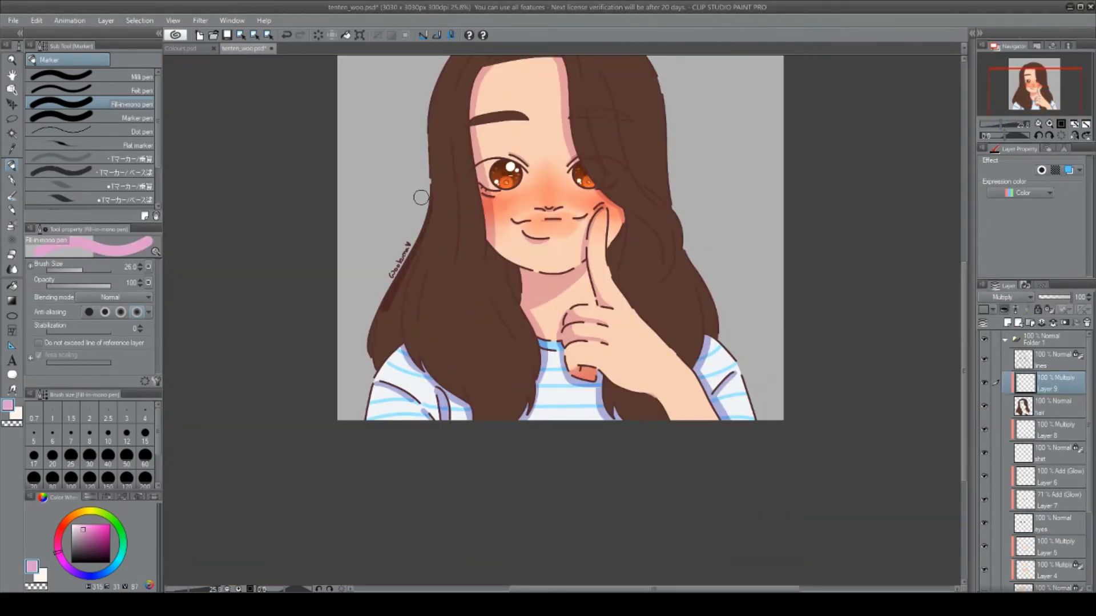
left_click_drag(415, 260, 379, 371)
Shade the hair behind the neck below the jaw and behind the cheek and raised index finger.
scroll(392, 318, "up", 5)
left_click_drag(448, 174, 440, 232)
left_click_drag(705, 68, 683, 228)
scroll(599, 303, "down", 2)
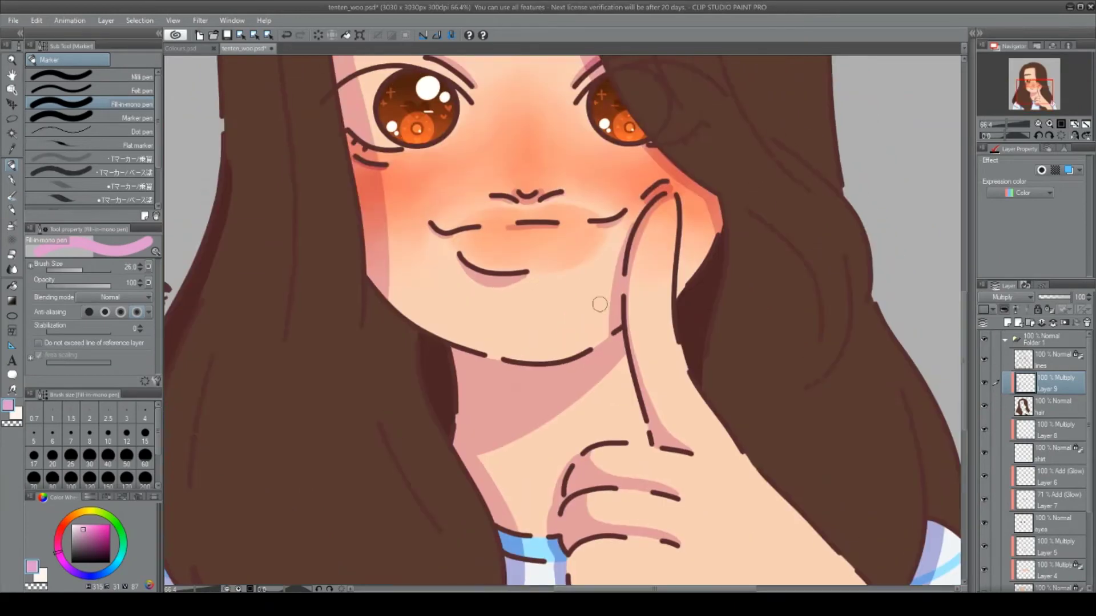
Shade the hair's outer edge above the shoulder on the side of the pointing hand.
scroll(599, 304, "left", 5)
key("e")
key("p")
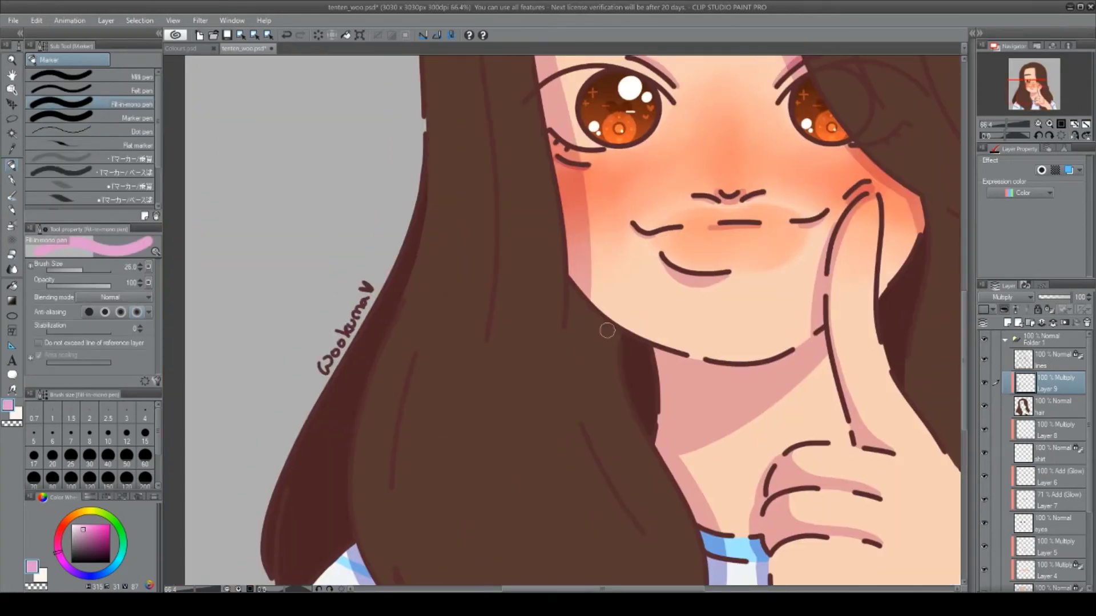
scroll(606, 331, "right", 10)
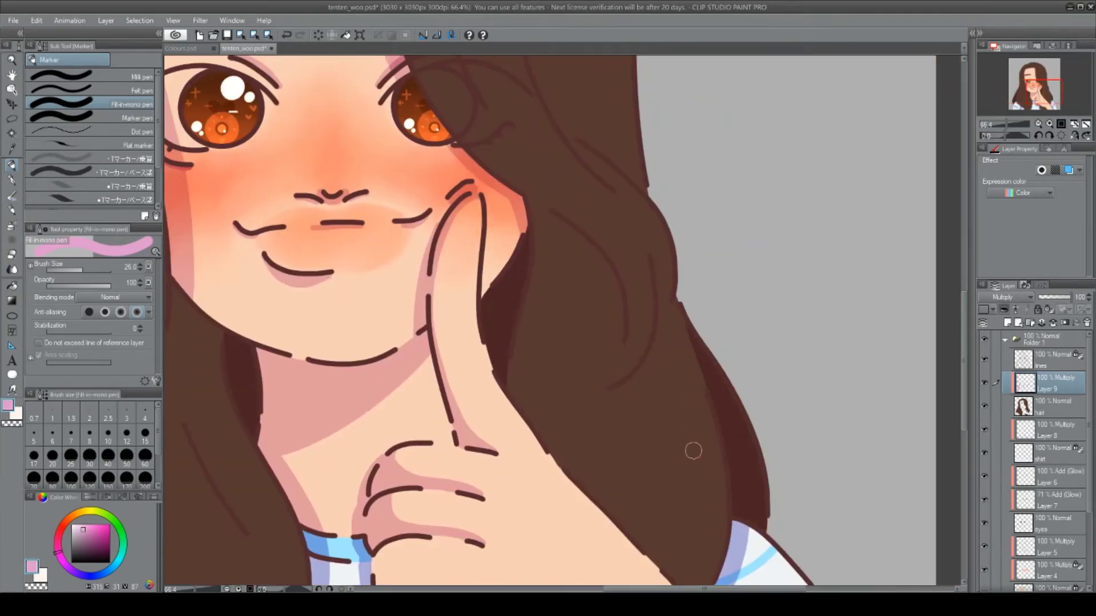
Fill in the shadows under both arches of the hair parting along the top of the forehead.
scroll(587, 480, "up", 9)
scroll(588, 479, "left", 7)
mouse_move(567, 183)
left_mouse_down()
mouse_move(593, 148)
mouse_move(628, 155)
left_mouse_up()
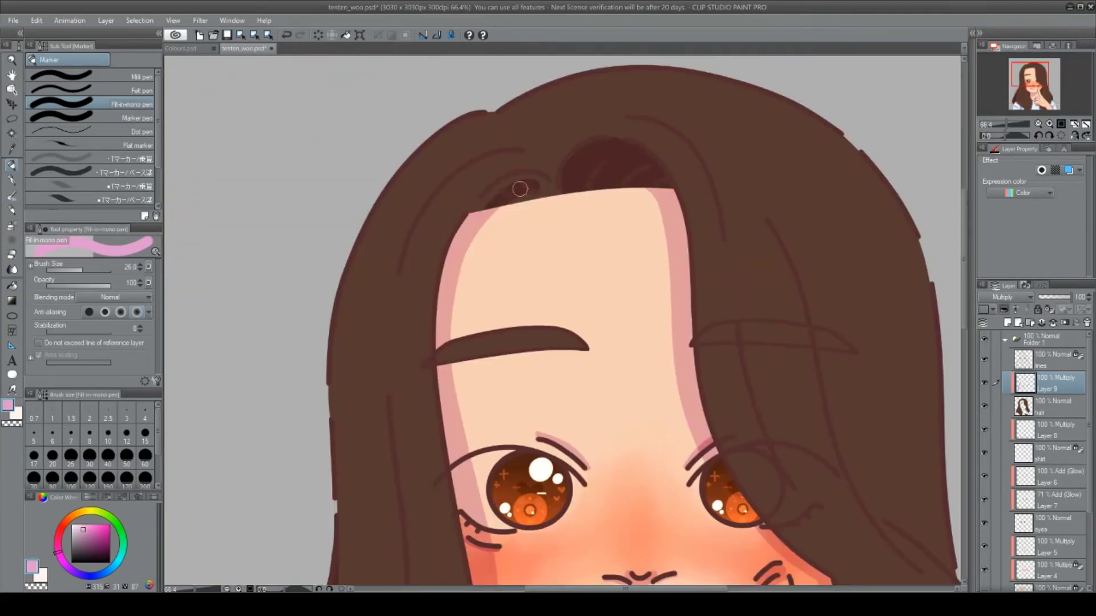
scroll(516, 180, "up", 3)
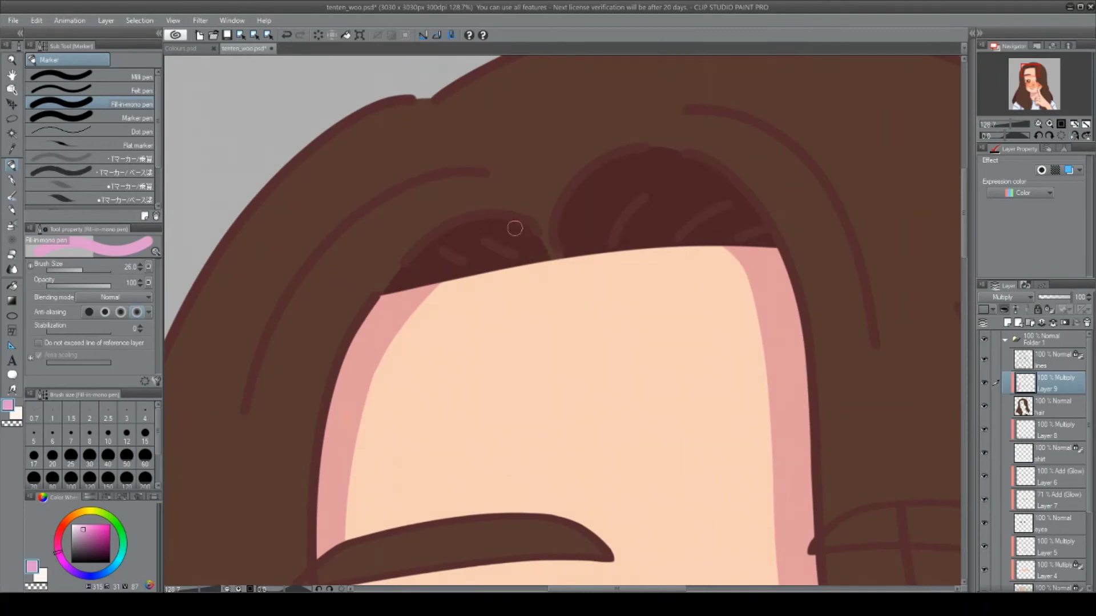
Paint long strand shadows down the lower hair beside the signature and a wedge where the lock meets the sleeve.
scroll(340, 360, "down", 3)
scroll(320, 408, "left", 3)
scroll(321, 408, "up", 6)
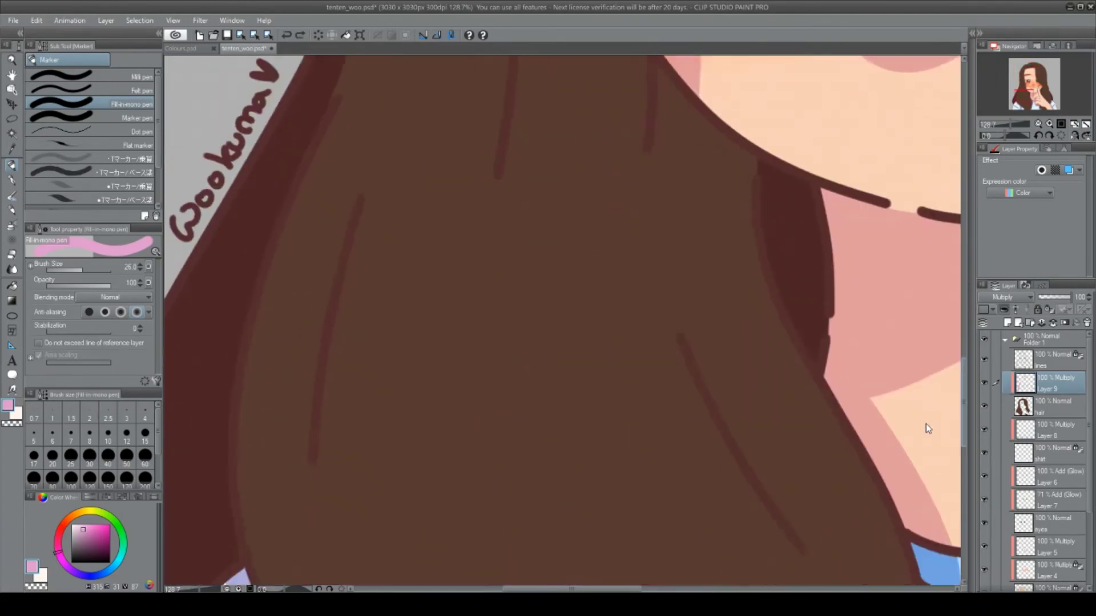
scroll(455, 350, "down", 5)
mouse_move(489, 243)
left_mouse_down()
mouse_move(456, 454)
mouse_move(548, 543)
left_mouse_up()
left_click_drag(523, 298, 507, 403)
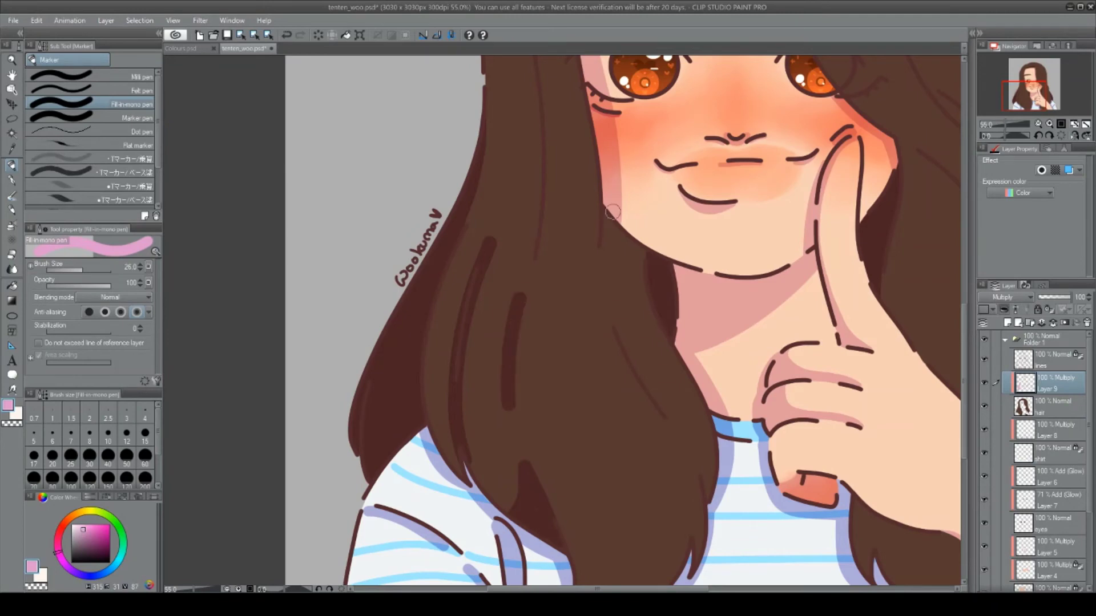
Shade the hair strands below the jaw, running down along the neck to the shirt collar.
left_click_drag(611, 220, 607, 274)
mouse_move(645, 254)
left_mouse_down()
mouse_move(634, 360)
mouse_move(705, 493)
left_mouse_up()
scroll(685, 433, "up", 5)
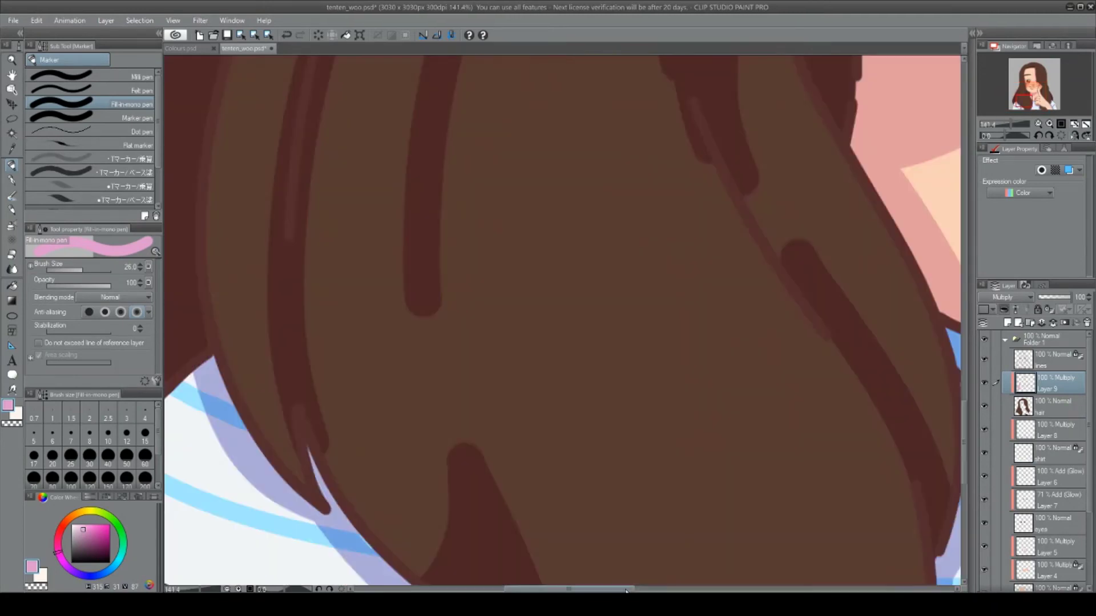
mouse_move(585, 357)
left_mouse_down()
mouse_move(609, 379)
mouse_move(631, 465)
left_mouse_up()
scroll(593, 340, "up", 5)
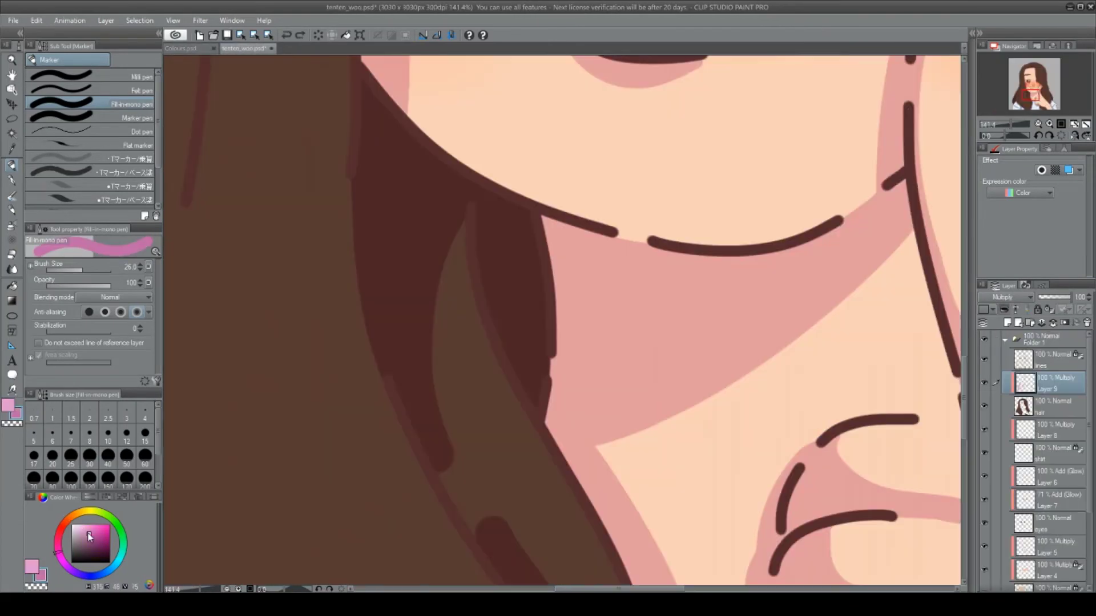
Pick a darker pink and deepen the hair shadows behind the neck and behind the raised index finger.
left_click_drag(503, 189, 534, 371)
left_click_drag(621, 589, 707, 582)
scroll(616, 247, "down", 5)
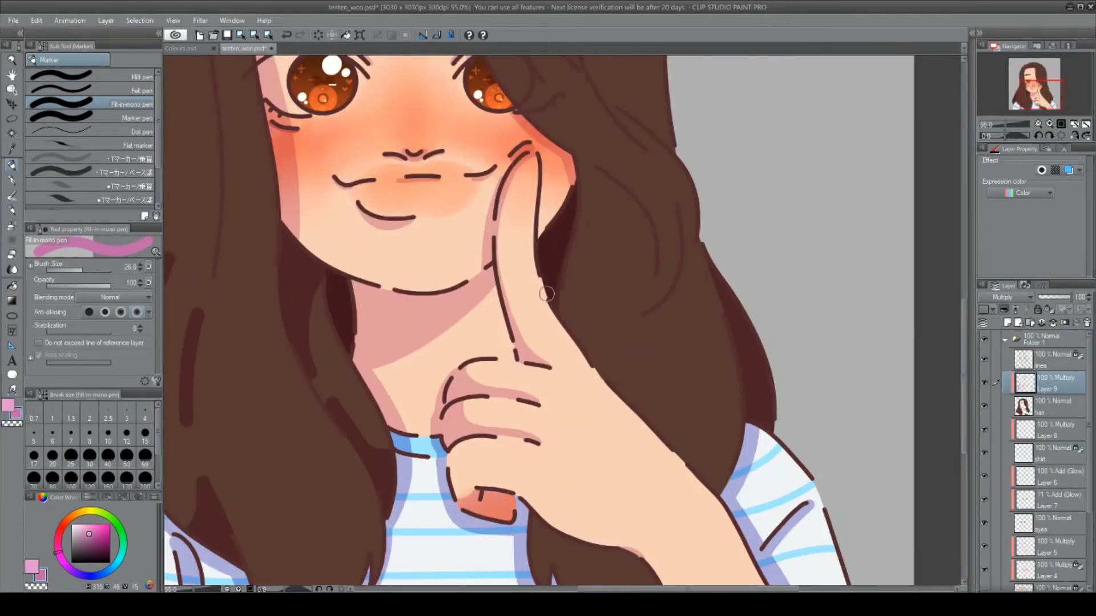
Return to the lighter pink and shade the tips of the hair lock where it falls over the shirt.
scroll(617, 247, "up", 5)
scroll(594, 491, "left", 9)
scroll(276, 391, "down", 7)
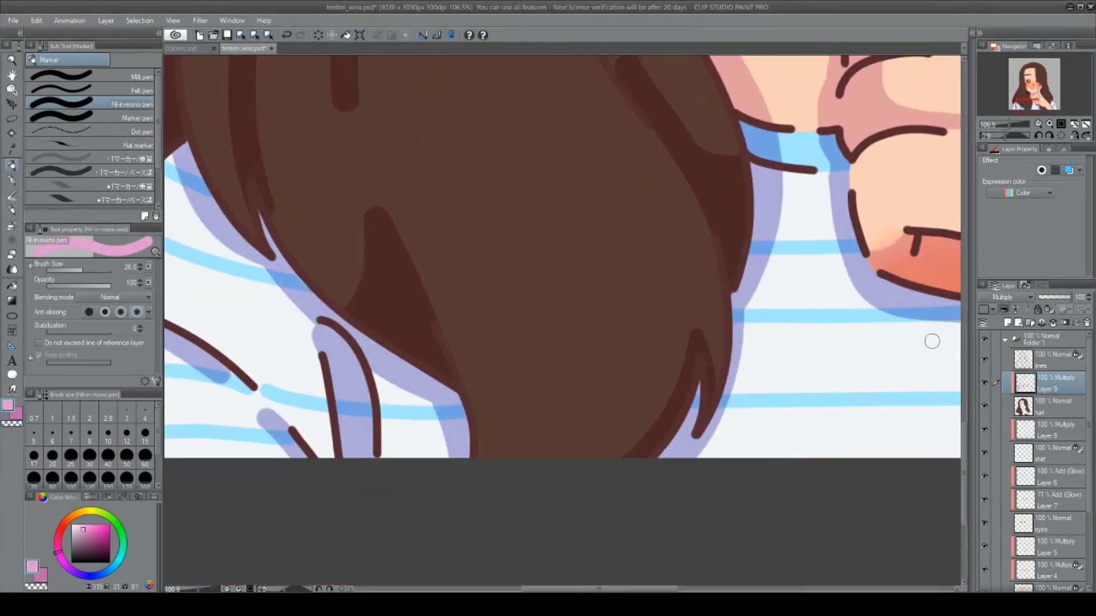
scroll(468, 406, "down", 3)
scroll(552, 165, "up", 4)
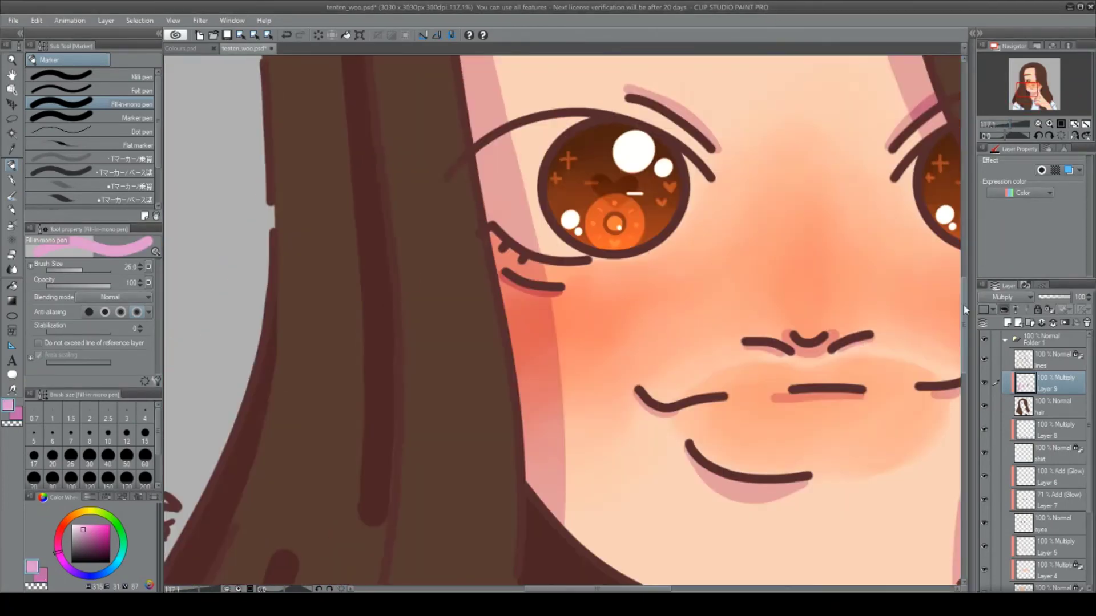
Undo the last strand stroke beside the face and repaint it as one long shadow from eyebrow to chin height.
scroll(553, 165, "down", 3)
left_click(285, 35)
left_click_drag(443, 169, 455, 502)
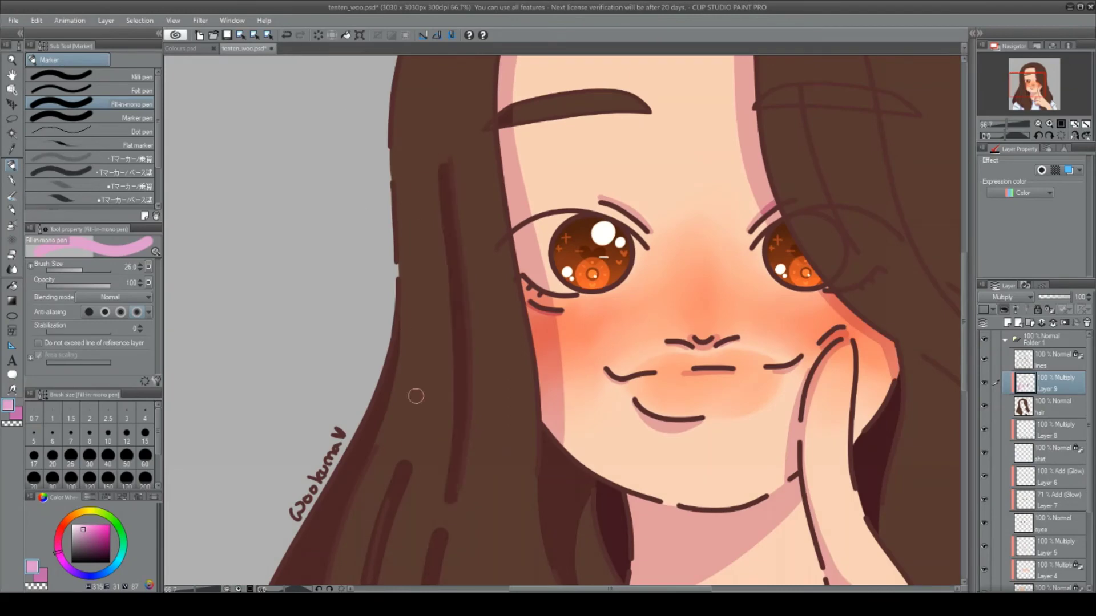
Paint a curved strand shadow from the parting down beside the forehead, above the uncovered eyebrow.
scroll(531, 345, "up", 3)
scroll(249, 379, "up", 5)
scroll(450, 151, "down", 3)
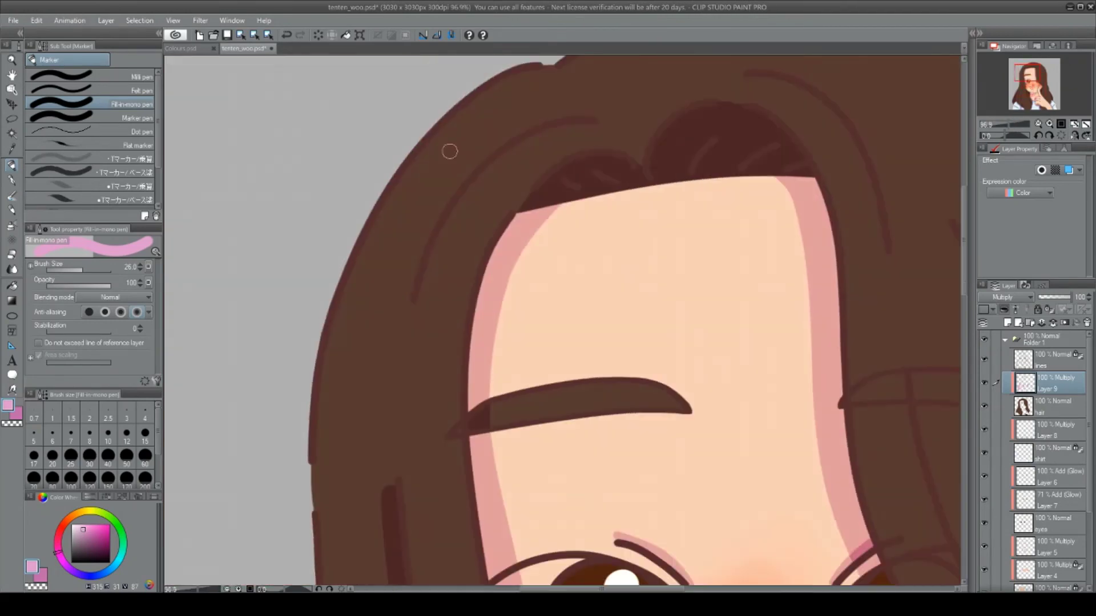
left_click_drag(583, 178, 455, 300)
key("e")
Shade the inner hair edge along the forearm down to the shoulder, then erase its edge into a smooth curve.
left_click_drag(963, 266, 965, 428)
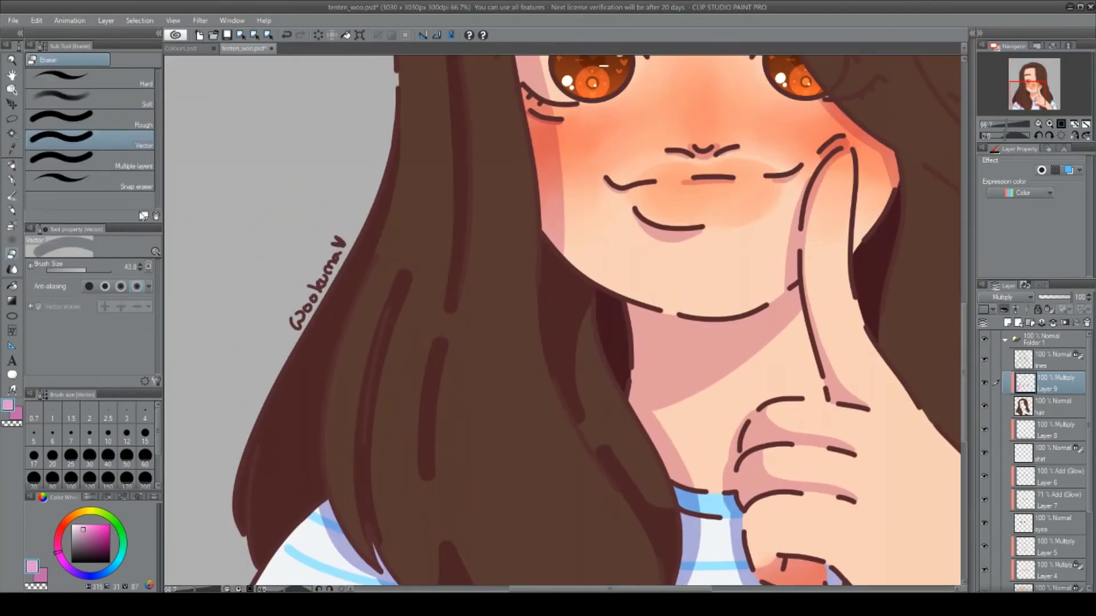
key("p")
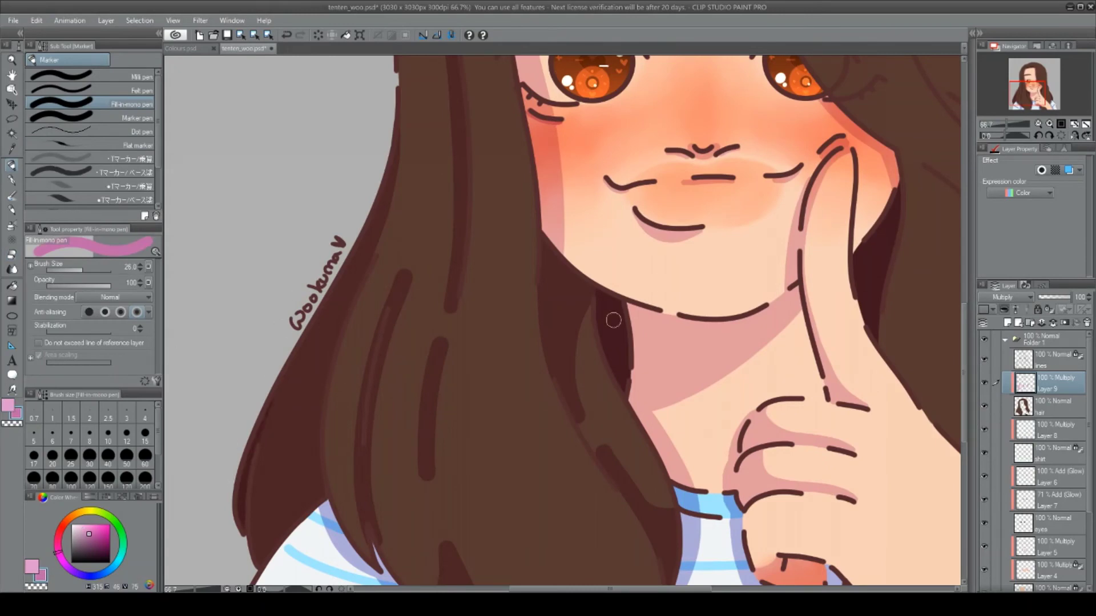
scroll(613, 320, "right", 5)
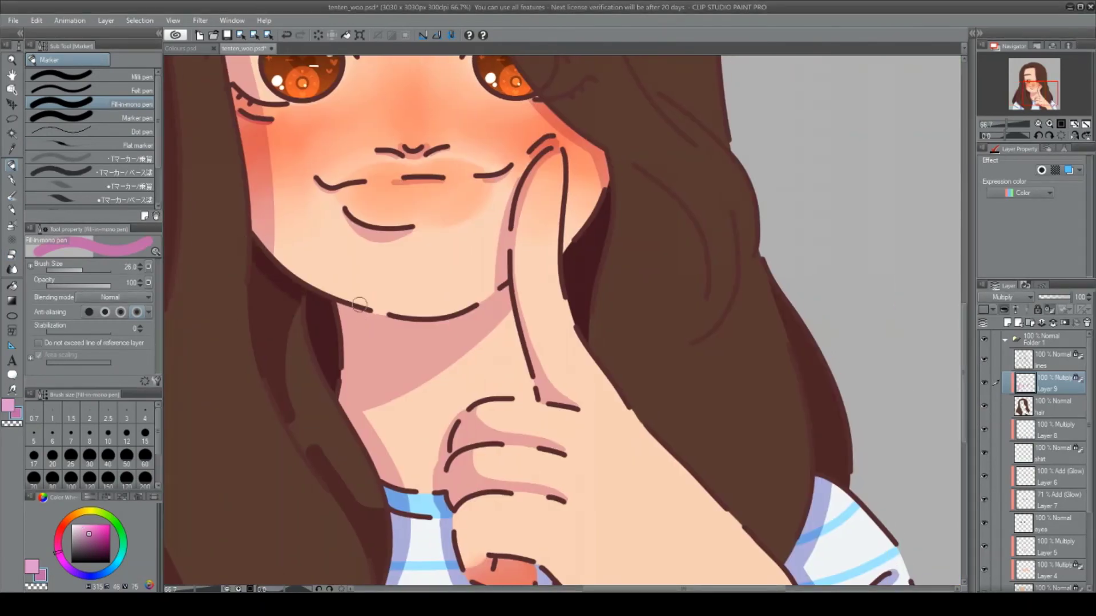
mouse_move(577, 277)
left_mouse_down()
mouse_move(648, 443)
mouse_move(796, 536)
mouse_move(747, 467)
mouse_move(714, 491)
left_mouse_up()
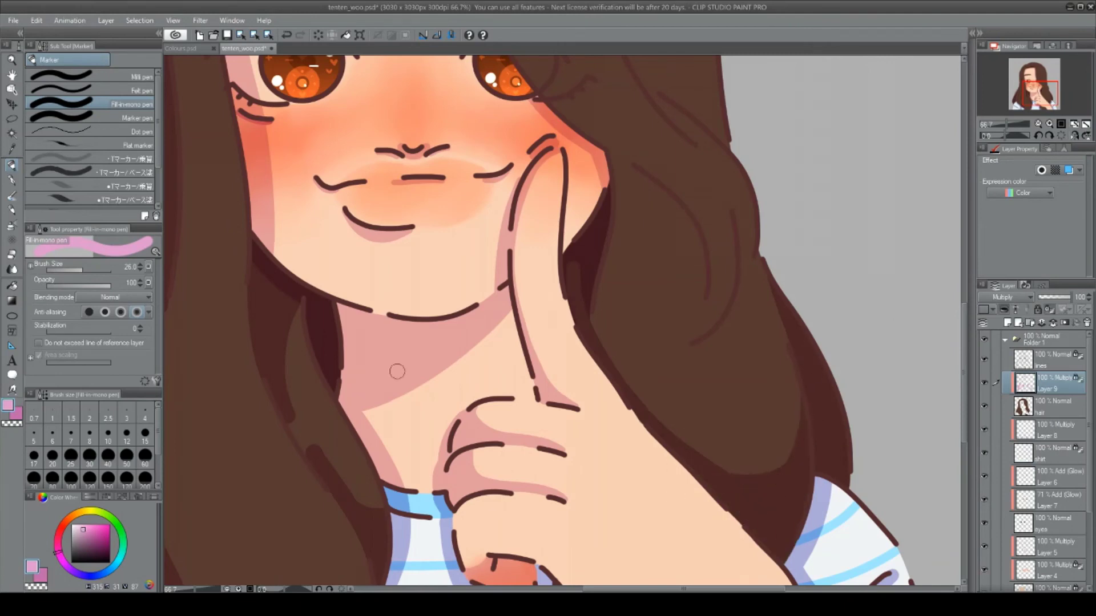
key("e")
mouse_move(724, 397)
left_mouse_down()
mouse_move(737, 442)
mouse_move(711, 433)
left_mouse_up()
scroll(560, 317, "up", 5)
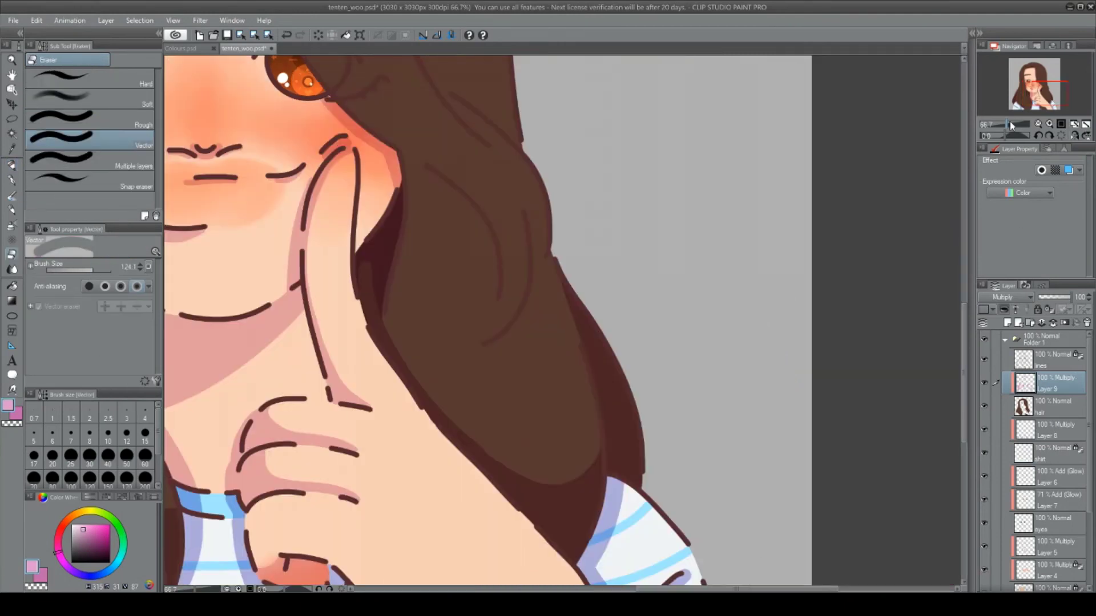
Extend the shadow along the hand's edge and deepen the hair behind the index finger with the darker pink.
key("p")
scroll(321, 327, "up", 4)
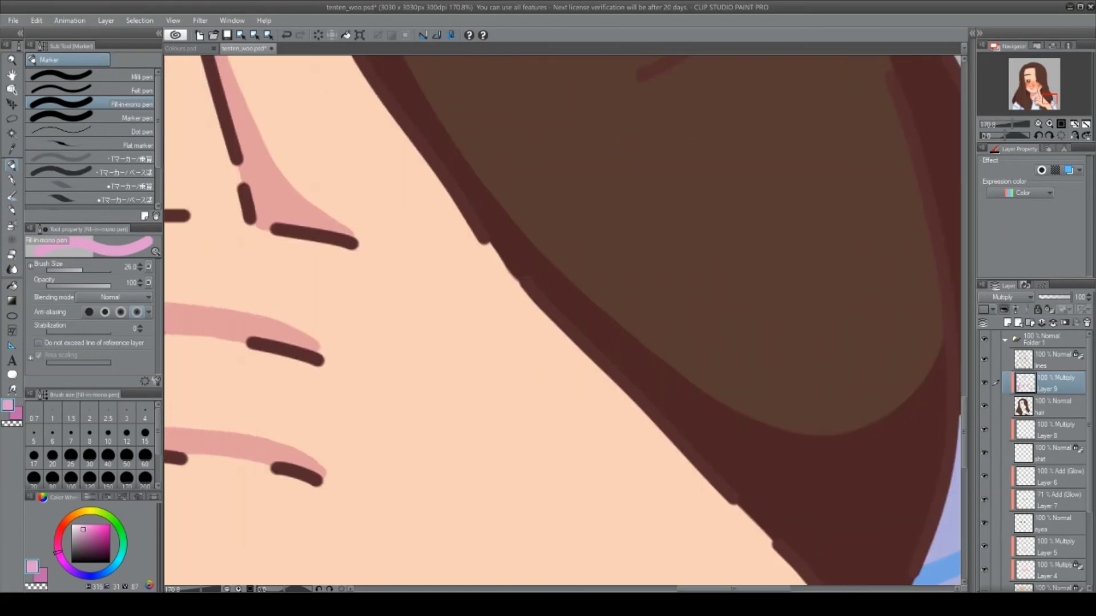
left_click_drag(337, 296, 364, 425)
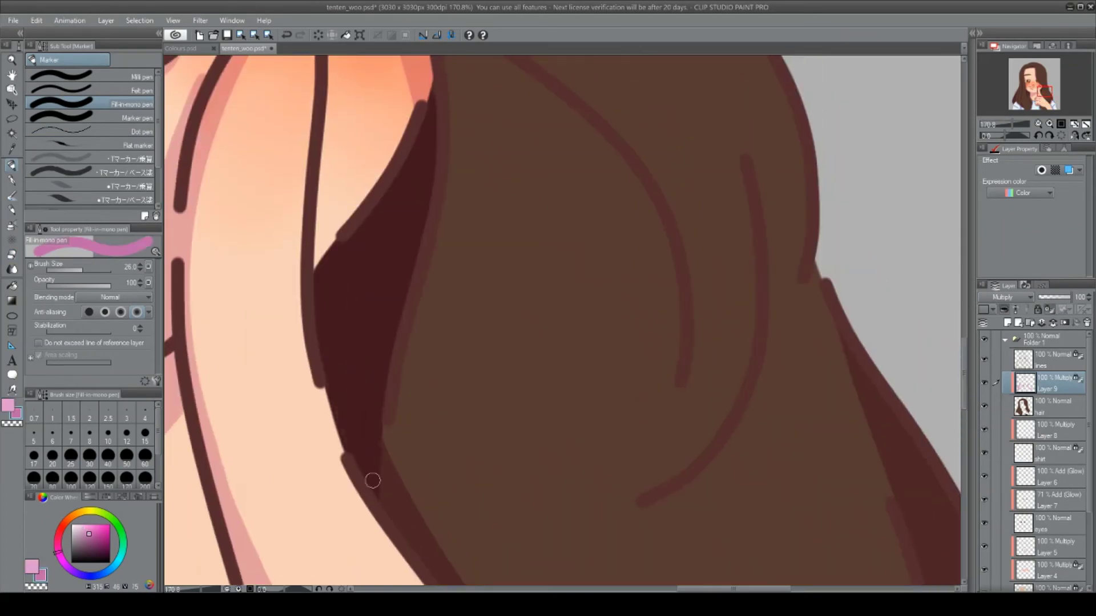
scroll(373, 480, "down", 5)
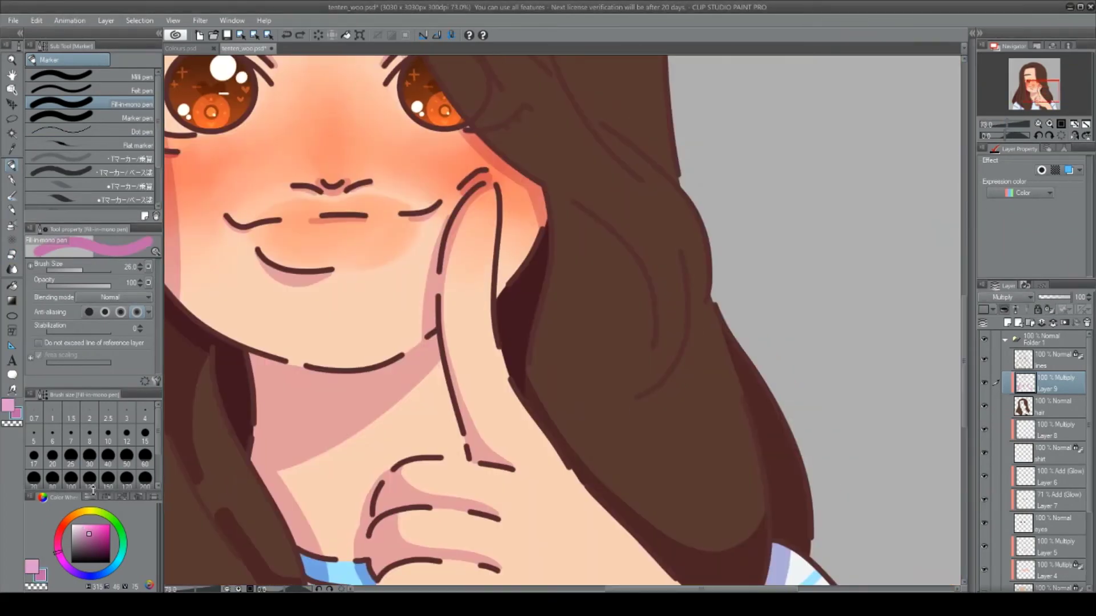
Pick the lighter pink, flip the canvas view and shade the curls beside the cheek and the wave's outer edge.
left_click(83, 529)
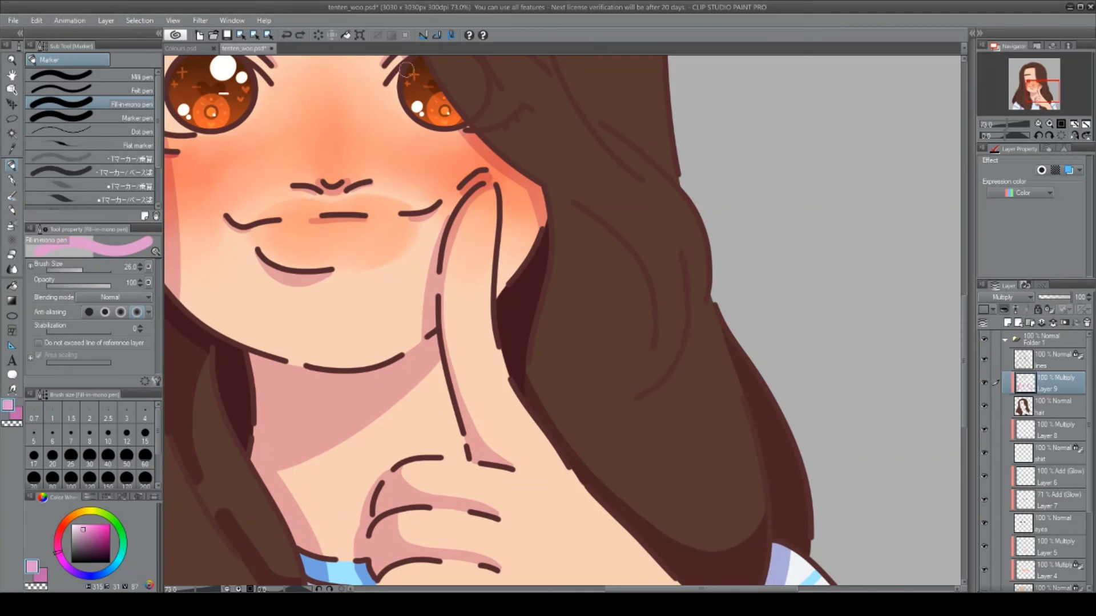
left_click_drag(690, 258, 647, 399)
left_click_drag(711, 300, 703, 320)
key("h")
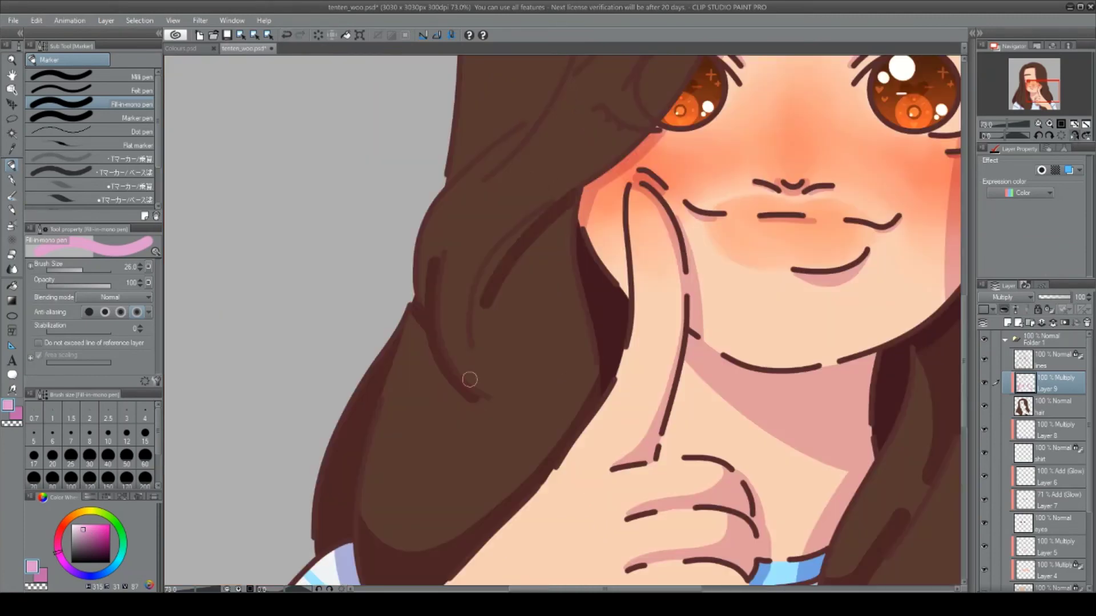
mouse_move(484, 367)
left_mouse_down()
mouse_move(480, 304)
mouse_move(517, 239)
left_mouse_up()
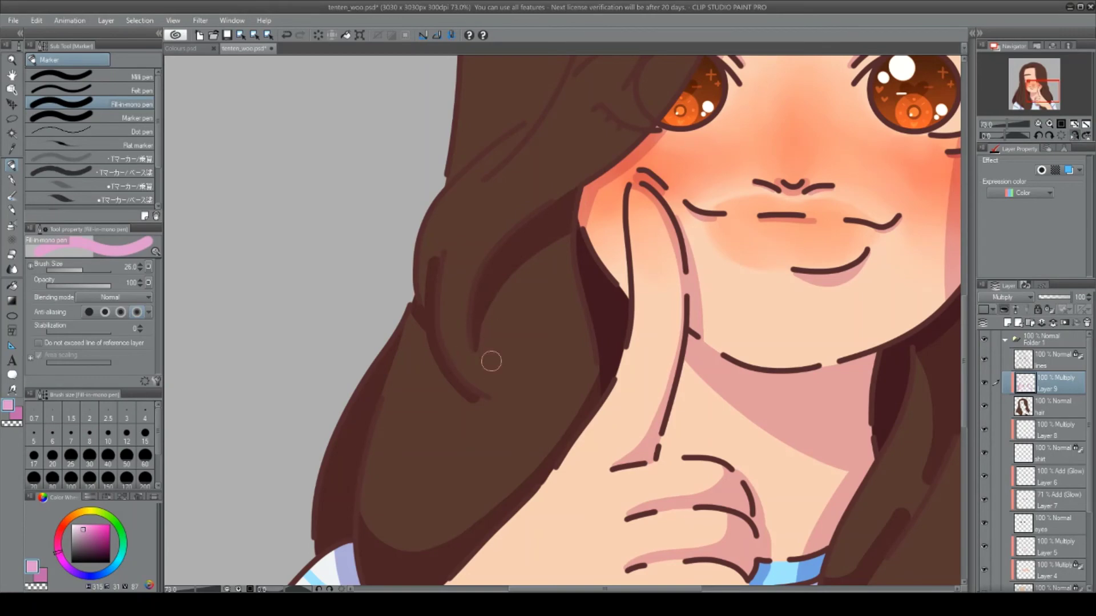
Paint strand shadows from the parting and down through the hair that covers the eyebrow and eye.
scroll(534, 338, "up", 7)
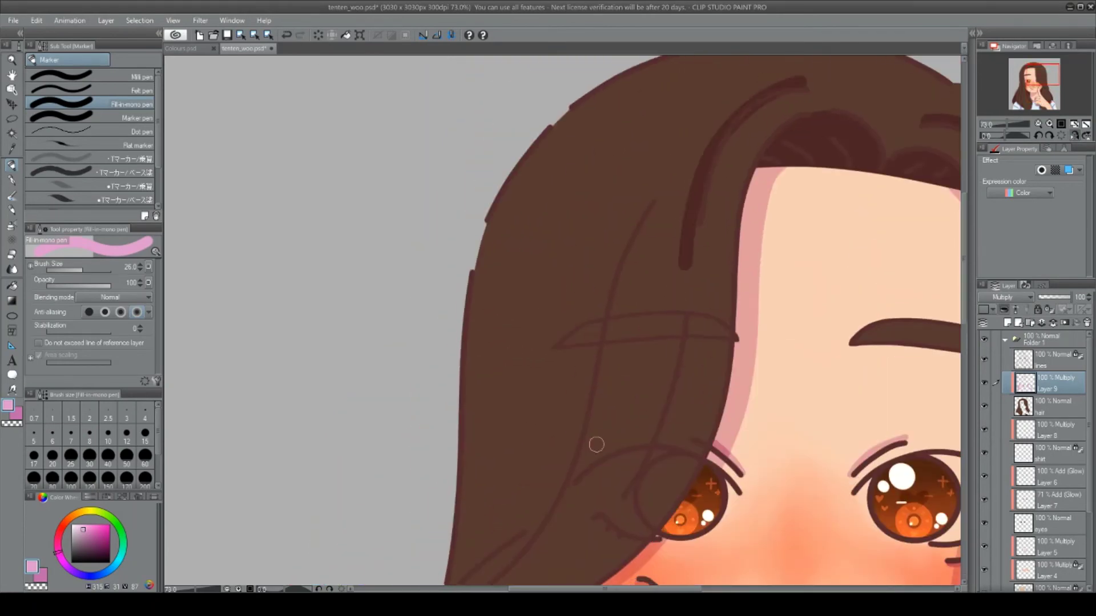
left_click_drag(810, 86, 690, 221)
scroll(577, 142, "down", 3)
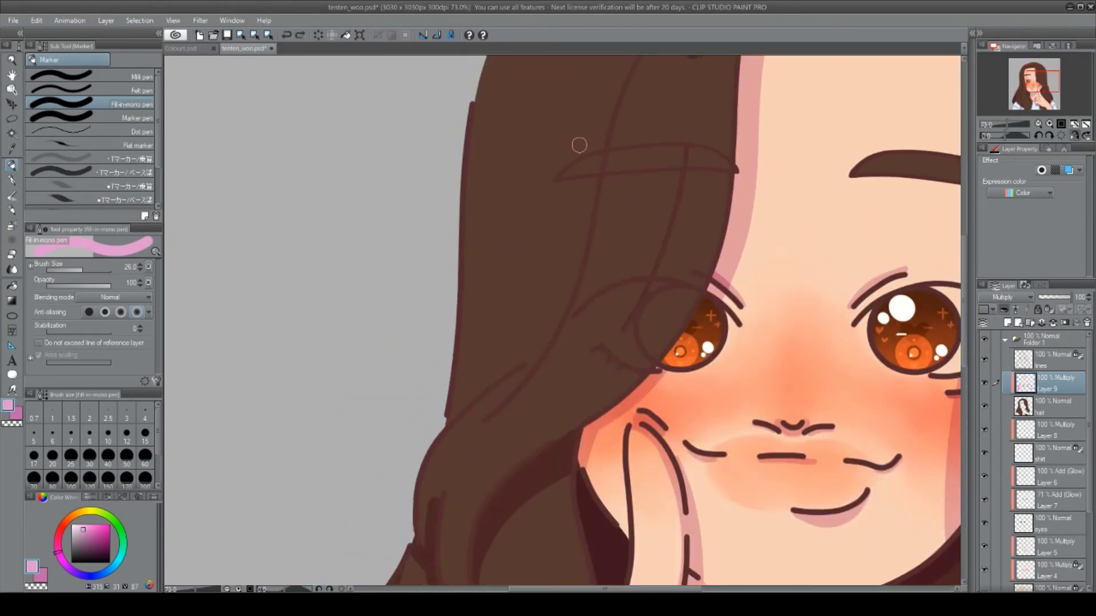
left_click_drag(685, 114, 593, 342)
scroll(593, 162, "up", 2)
left_click_drag(668, 103, 545, 425)
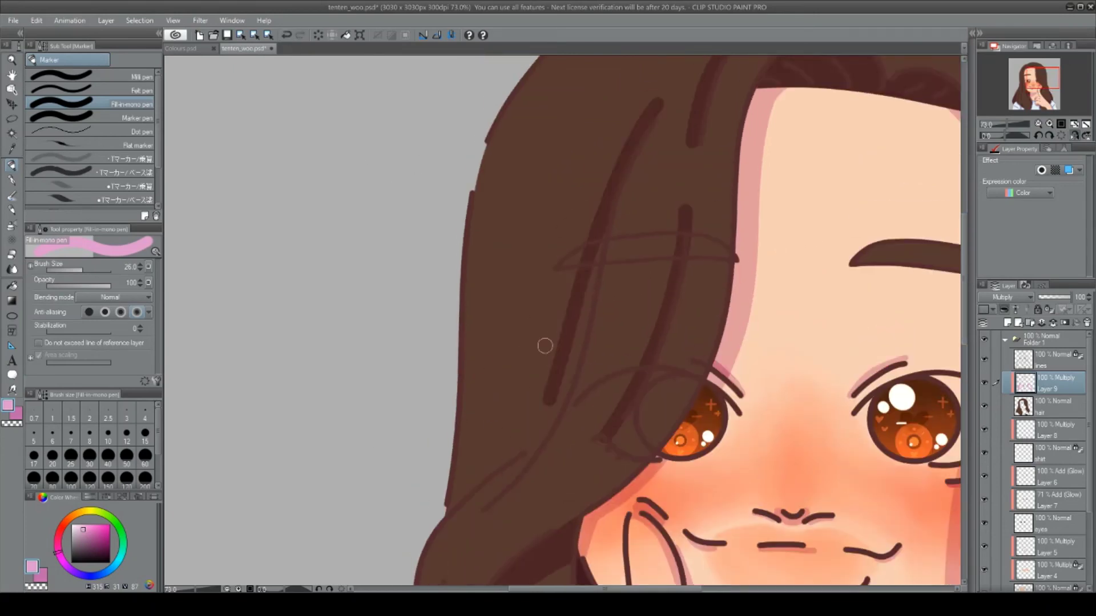
Redo the shadow where the outer hair tucks behind the overlapping wave at eye level and add one more strand shadow.
left_click_drag(476, 505, 521, 469)
key("ctrl+z")
mouse_move(547, 419)
left_mouse_down()
mouse_move(459, 437)
mouse_move(459, 451)
left_mouse_up()
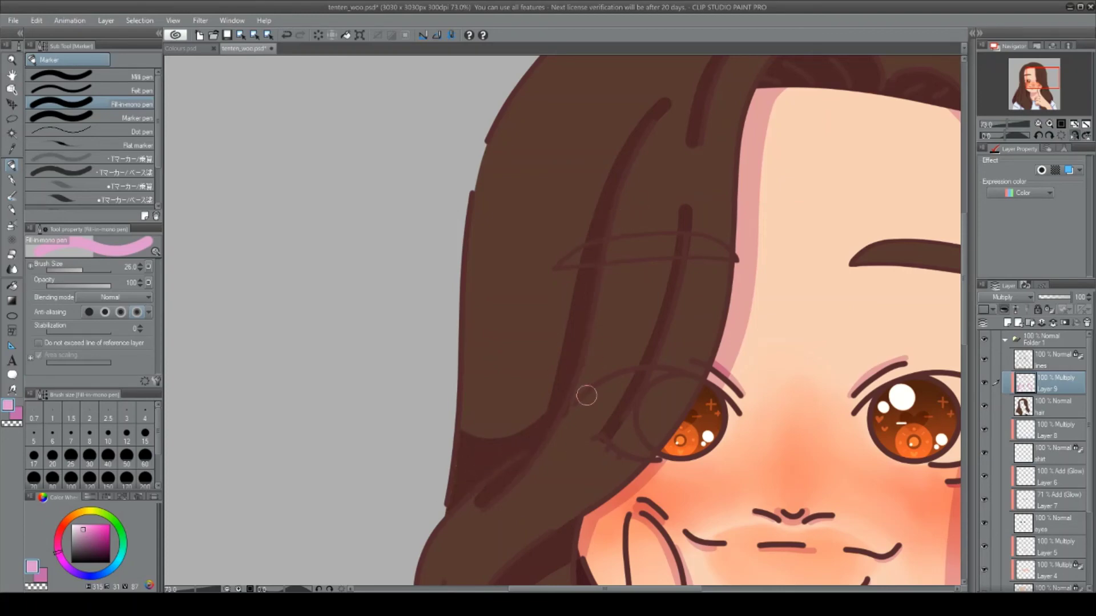
scroll(953, 303, "down", 4)
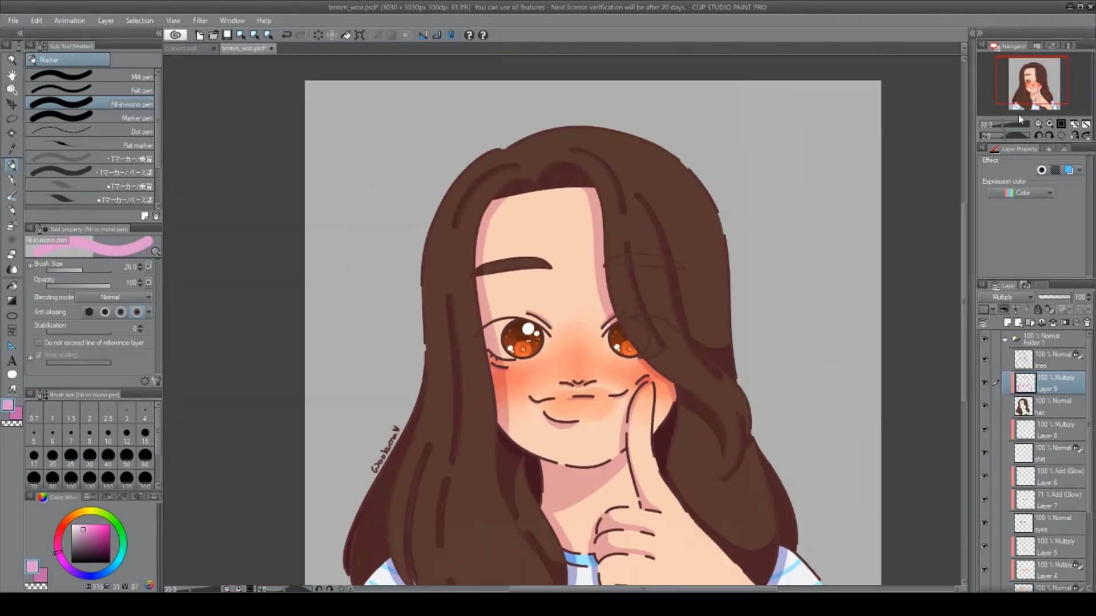
scroll(952, 372, "up", 6)
scroll(964, 428, "down", 1)
mouse_move(528, 286)
left_mouse_down()
mouse_move(707, 378)
mouse_move(661, 349)
mouse_move(552, 404)
left_mouse_up()
scroll(950, 253, "down", 5)
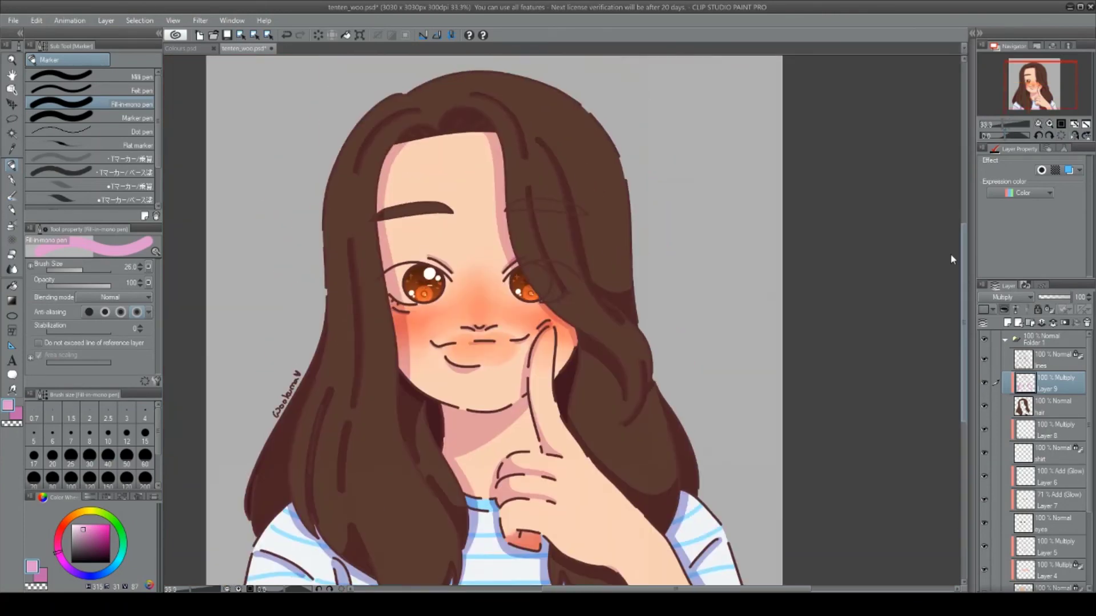
Add a clipped Add (Glow) layer above the hair's Multiply layer, try a brownish-orange highlight stroke and undo it.
key("ctrl+shift+n")
left_click(1004, 297)
left_click_drag(577, 137, 594, 188)
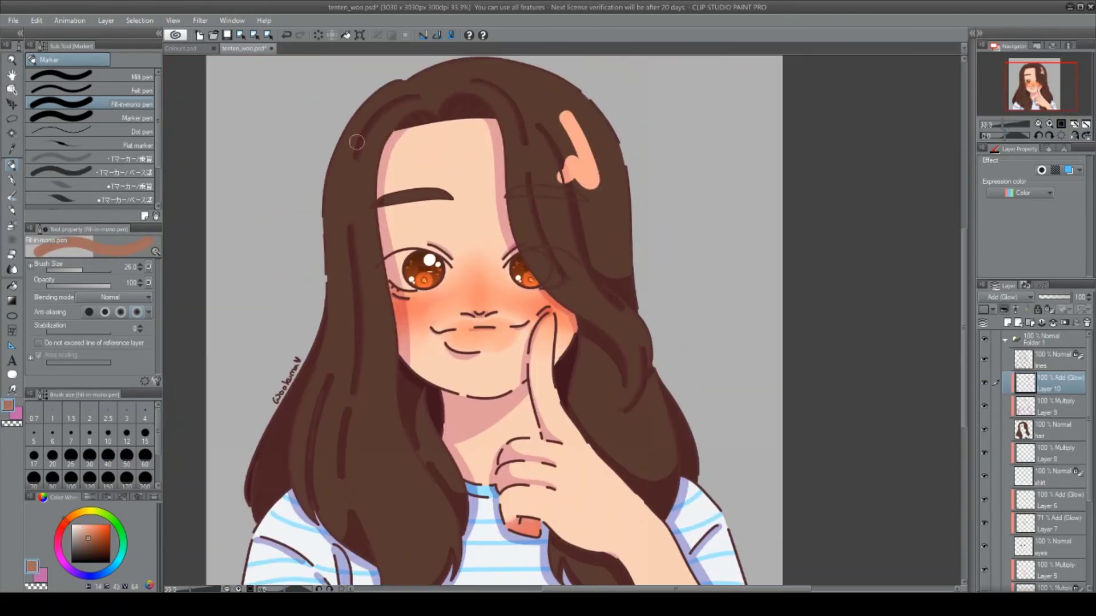
key("ctrl+z")
Place orange Sparkle B highlights across the hair at eyebrow height, using a brush size of about 250.
left_click(11, 239)
left_click(47, 60)
left_click(89, 161)
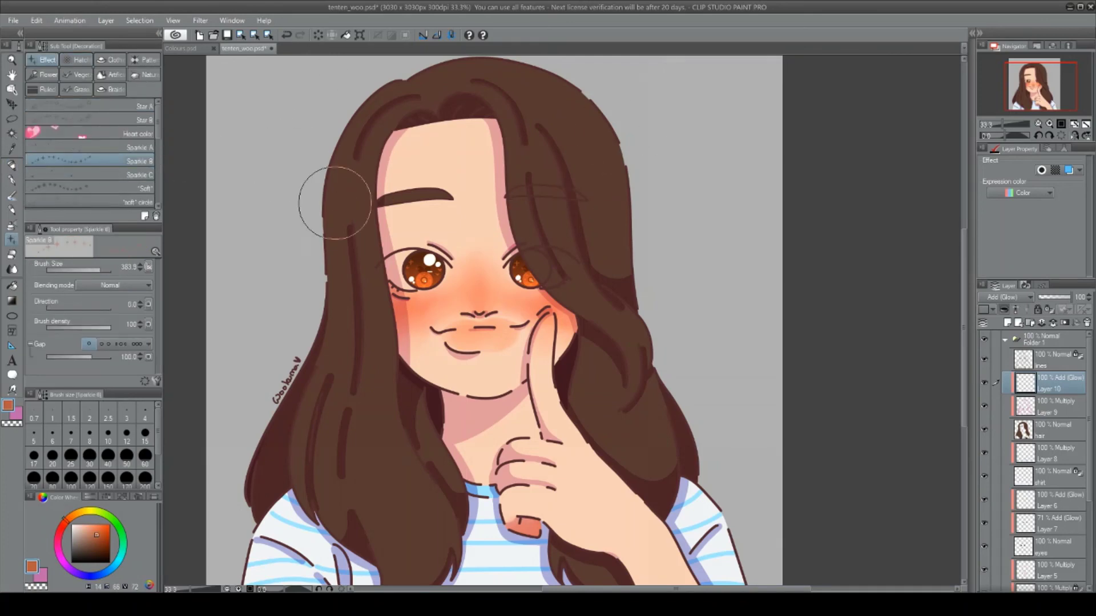
mouse_move(564, 154)
left_mouse_down()
mouse_move(576, 163)
mouse_move(355, 183)
mouse_move(334, 208)
left_mouse_up()
key("ctrl+z")
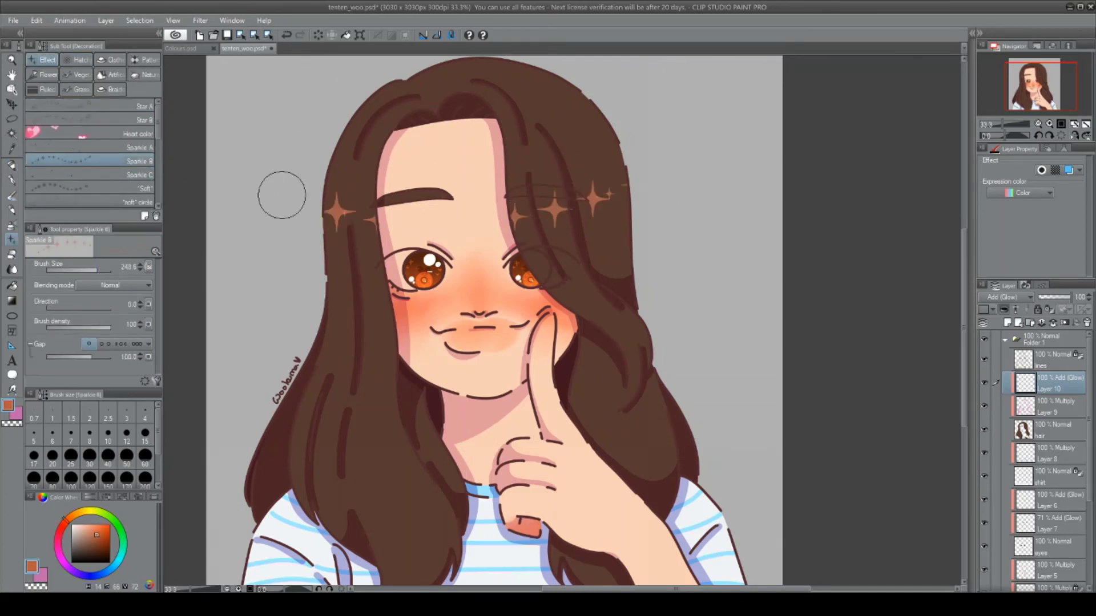
Add an Add (Glow) layer beneath the sparkles and airbrush orange highlights across the hair at eyebrow height and shoulder-level lengths.
left_click(1007, 322)
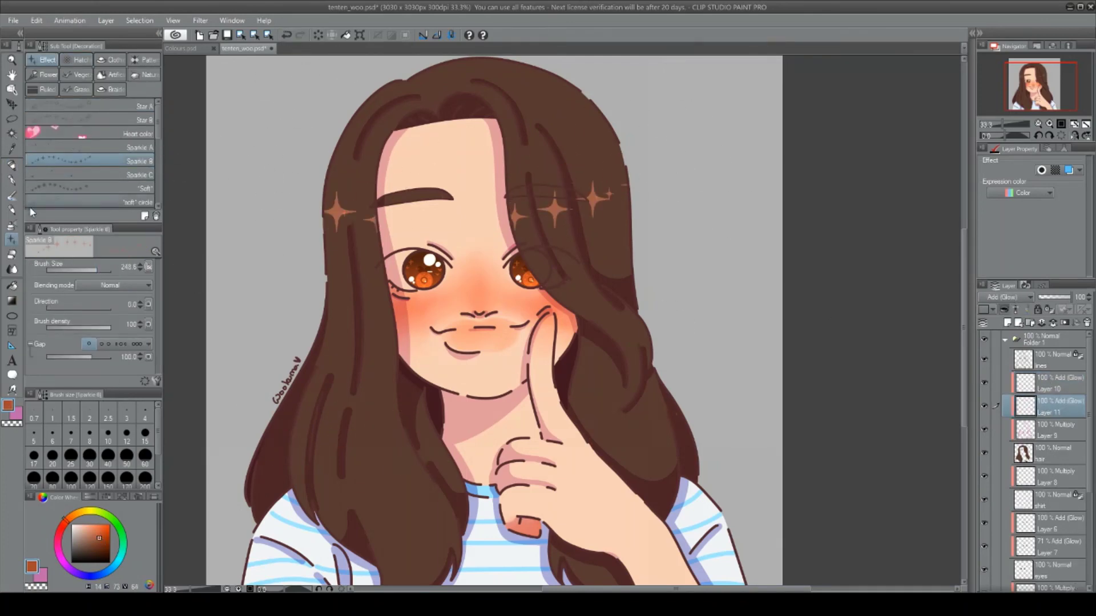
left_click(11, 225)
mouse_move(328, 214)
left_mouse_down()
mouse_move(531, 214)
mouse_move(622, 191)
left_mouse_up()
left_click_drag(302, 426, 442, 434)
left_click_drag(622, 434, 673, 428)
Blend the orange highlights vertically into the hair at eyebrow height and along the lower lengths on both sides.
key("j")
mouse_move(302, 400)
left_mouse_down()
mouse_move(326, 446)
mouse_move(428, 444)
left_mouse_up()
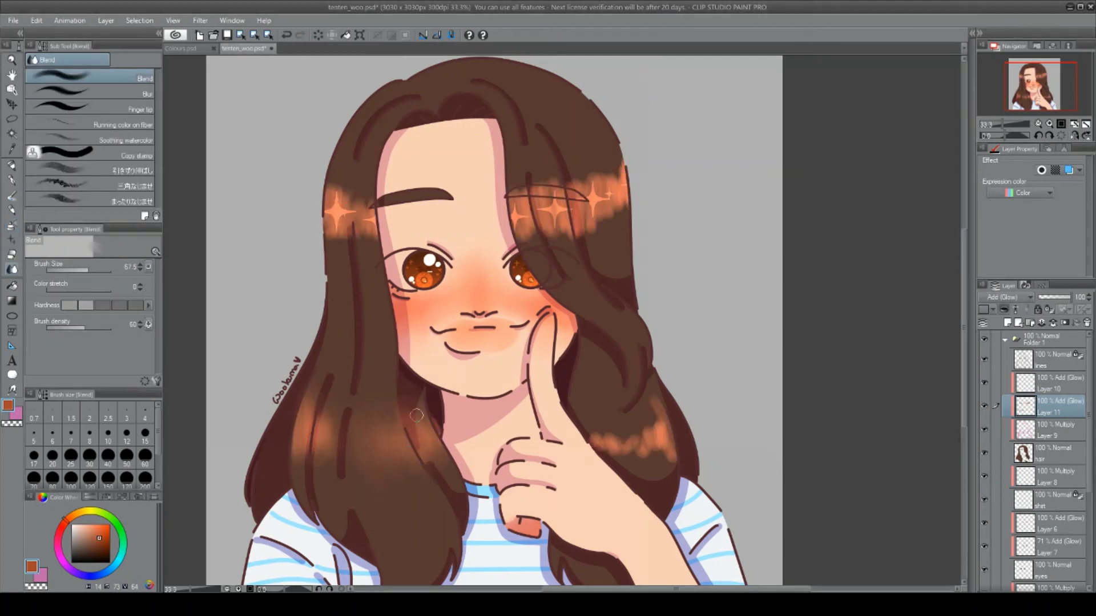
mouse_move(549, 199)
left_mouse_down()
mouse_move(582, 220)
mouse_move(583, 257)
left_mouse_up()
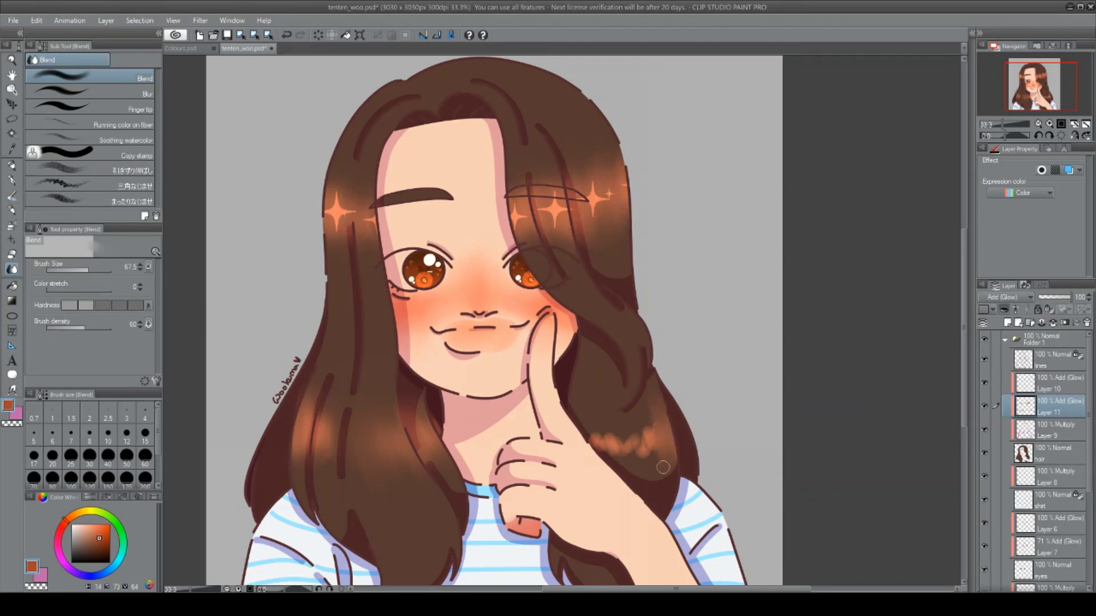
left_click_drag(663, 467, 587, 509)
Hide the sparkle layer, then airbrush more orange onto the lower hair highlights on both sides and blend it in.
key("b")
left_click(985, 386)
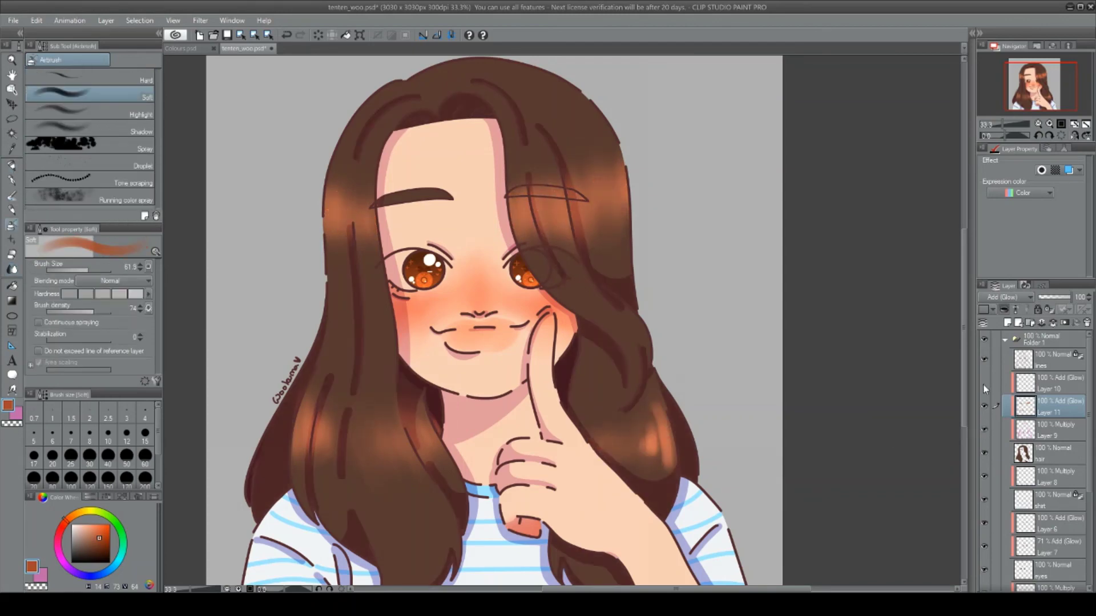
left_click_drag(588, 433, 639, 451)
mouse_move(422, 434)
left_mouse_down()
mouse_move(342, 445)
mouse_move(367, 422)
left_mouse_up()
key("j")
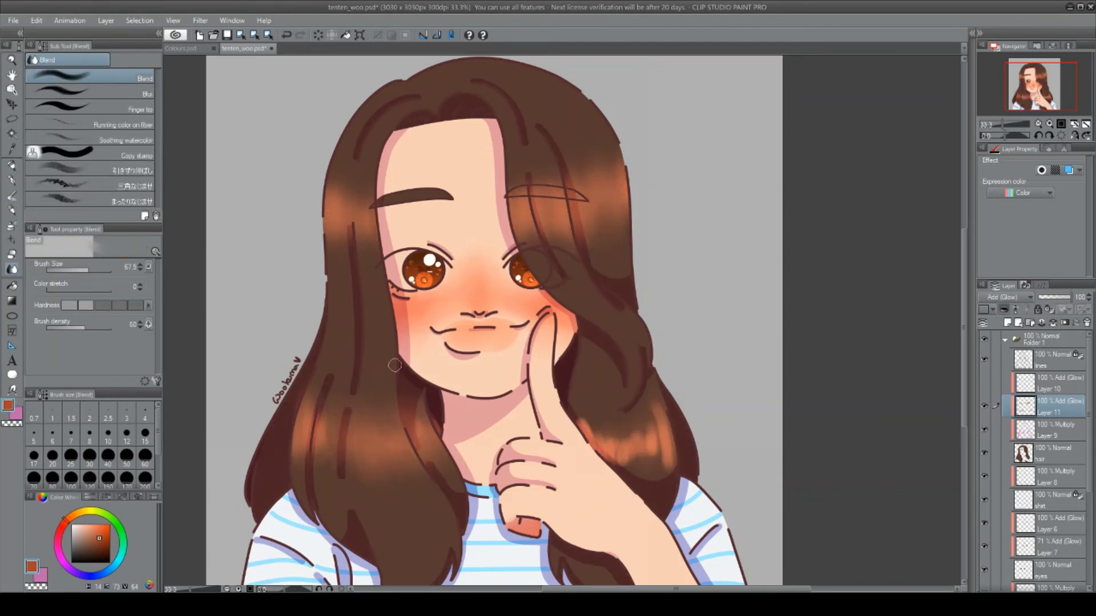
left_click_drag(588, 425, 657, 451)
Show the sparkle layer again at 55% opacity and make the lines layer active.
key("e")
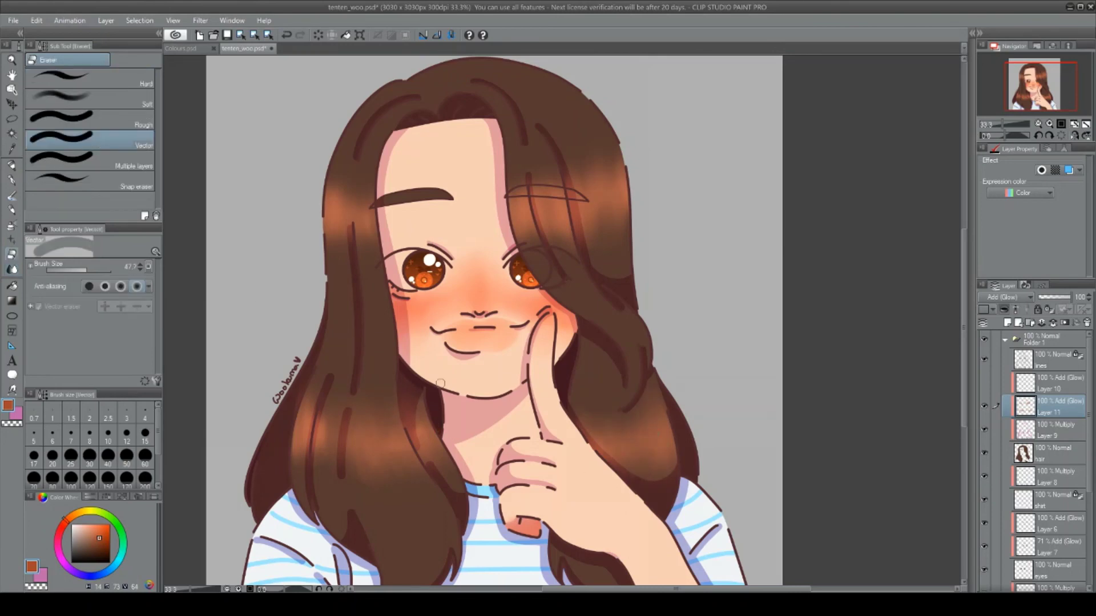
left_click(984, 382)
left_click(1056, 383)
left_click(1050, 358)
scroll(672, 543, "up", 6)
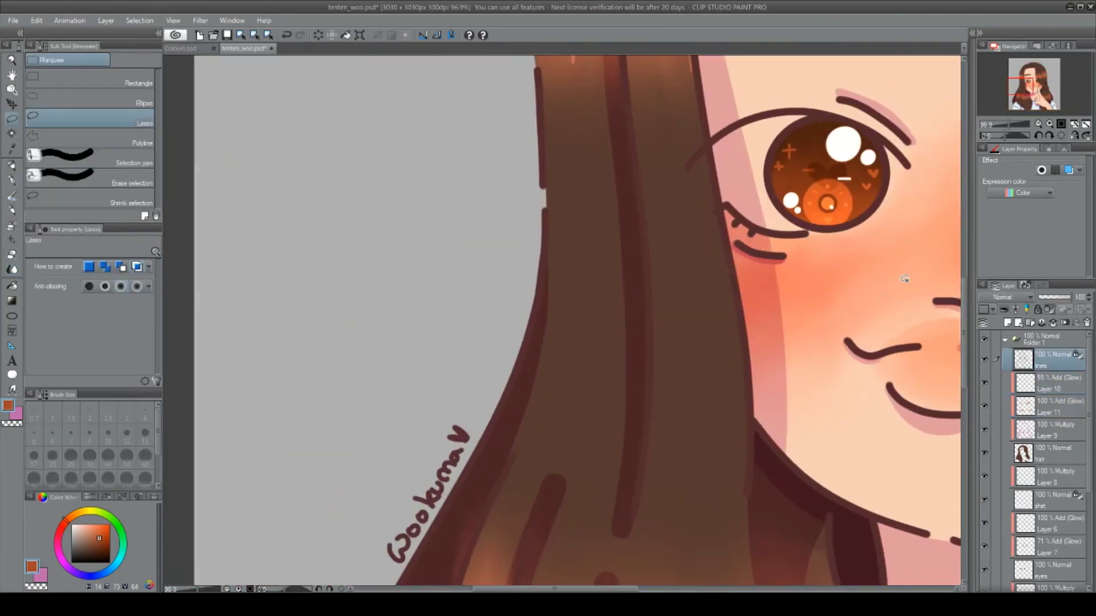
Try to lasso the signature and move it away from the outer edge of the hair.
scroll(905, 276, "down", 5)
key("m")
left_click_drag(319, 470, 381, 416)
left_click_drag(448, 291, 320, 468)
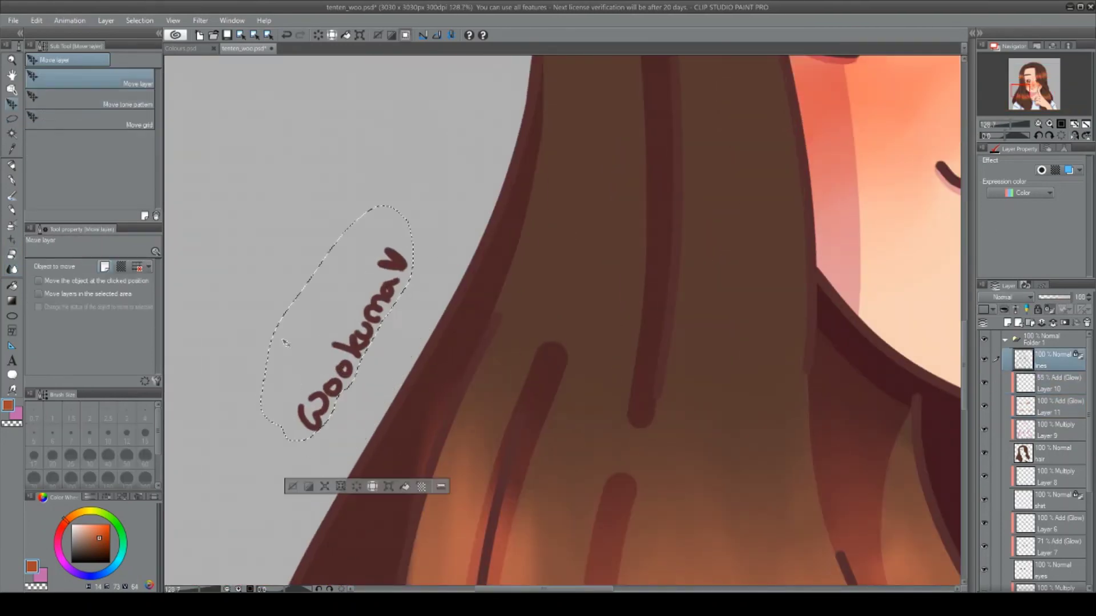
key("ctrl+z")
Lasso the signature beside the hair closely and delete it from the lines layer.
scroll(182, 505, "up", 3)
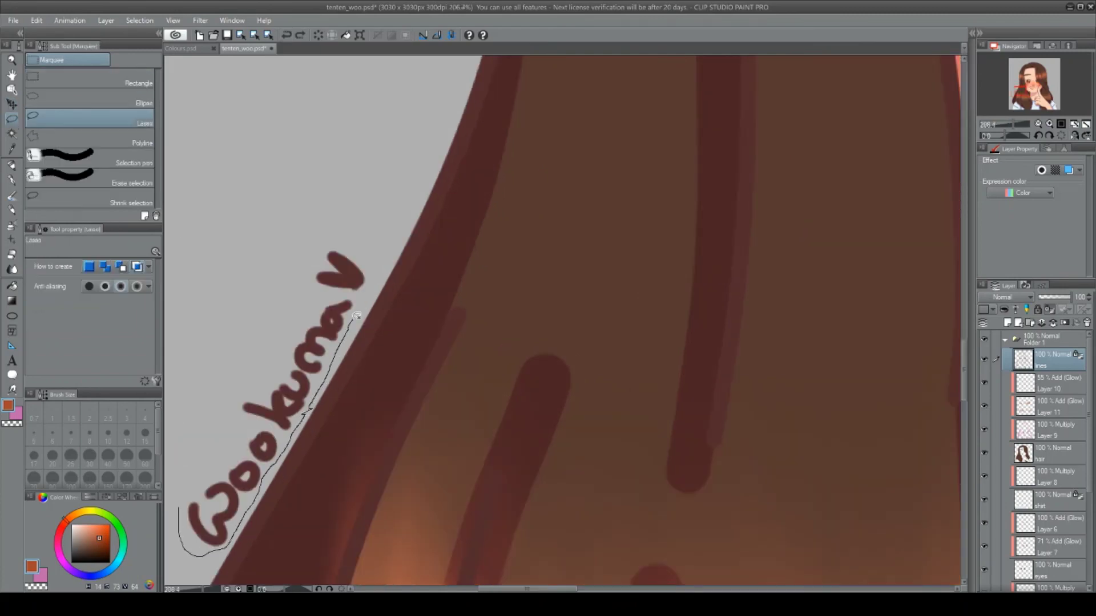
left_click_drag(357, 316, 181, 502)
key("Delete")
Collapse the artwork folder, check the mirrored view, and select the figure's silhouette with a small margin around it.
left_click(1006, 339)
left_click(1074, 125)
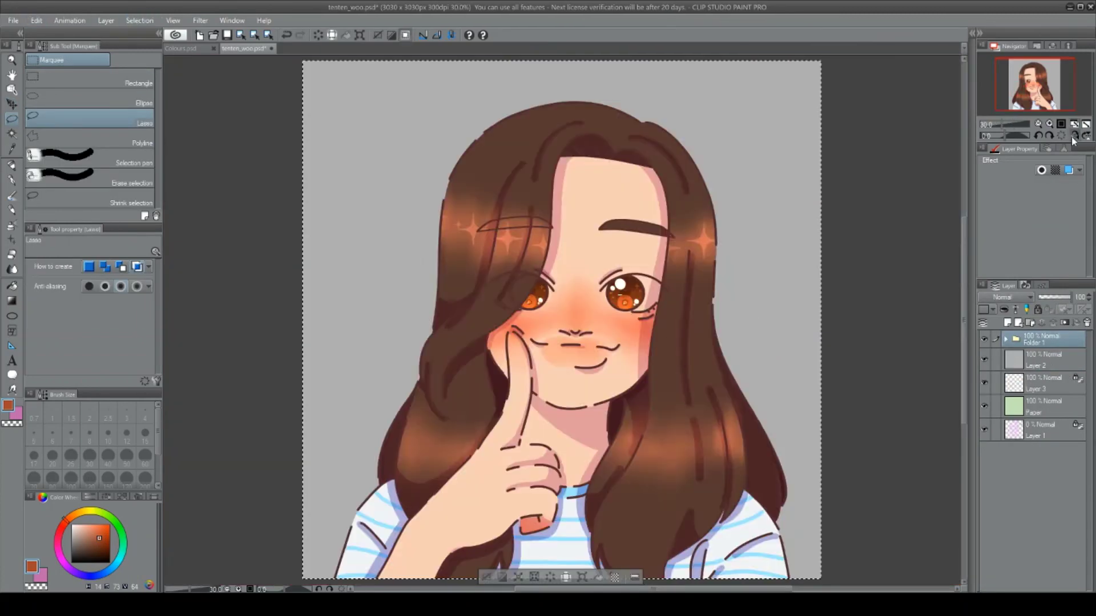
left_click(1073, 137)
left_click(525, 578)
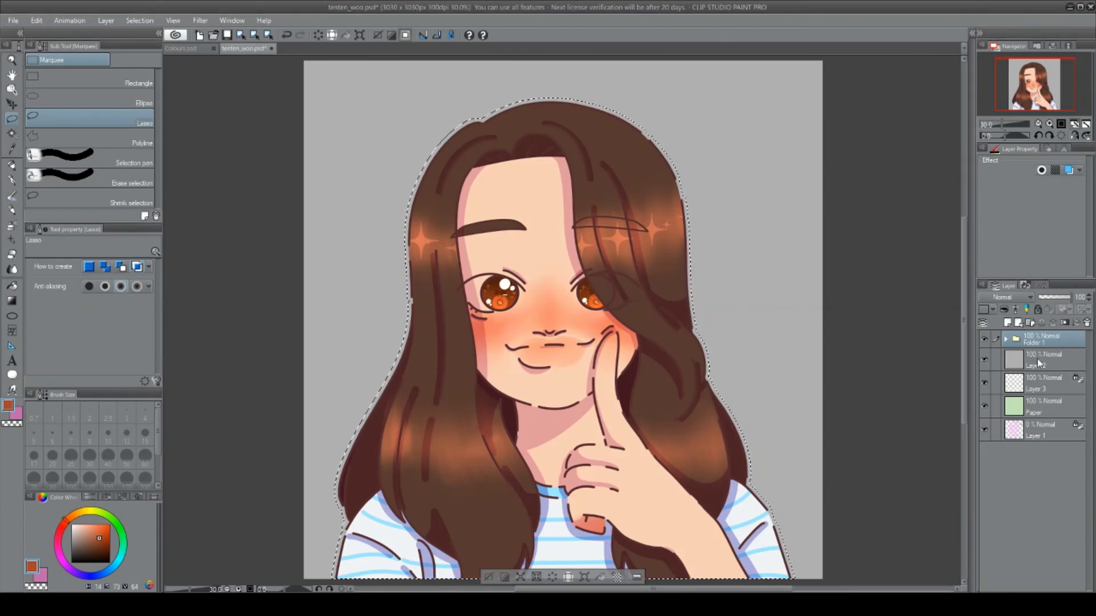
Fill the enlarged silhouette on three new layers beneath the folder, making the uppermost one white with Overlay blending.
key("ctrl+shift+n")
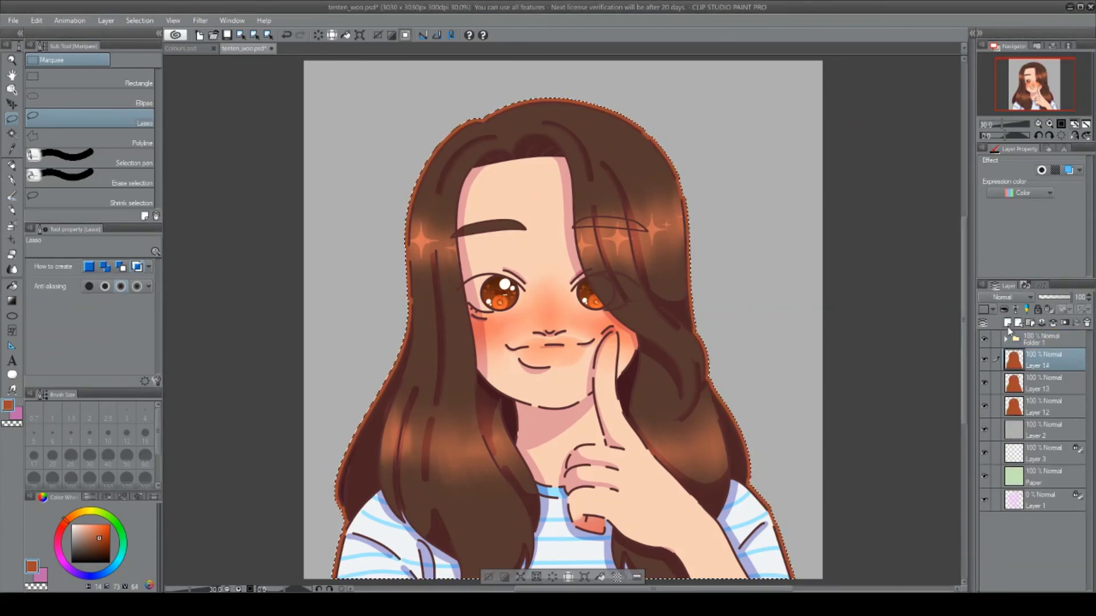
key("ctrl+d")
key("alt+Delete")
left_click(1053, 324)
Recolour the lowest silhouette layer pale pink and the middle one pale lavender.
left_click(1006, 406)
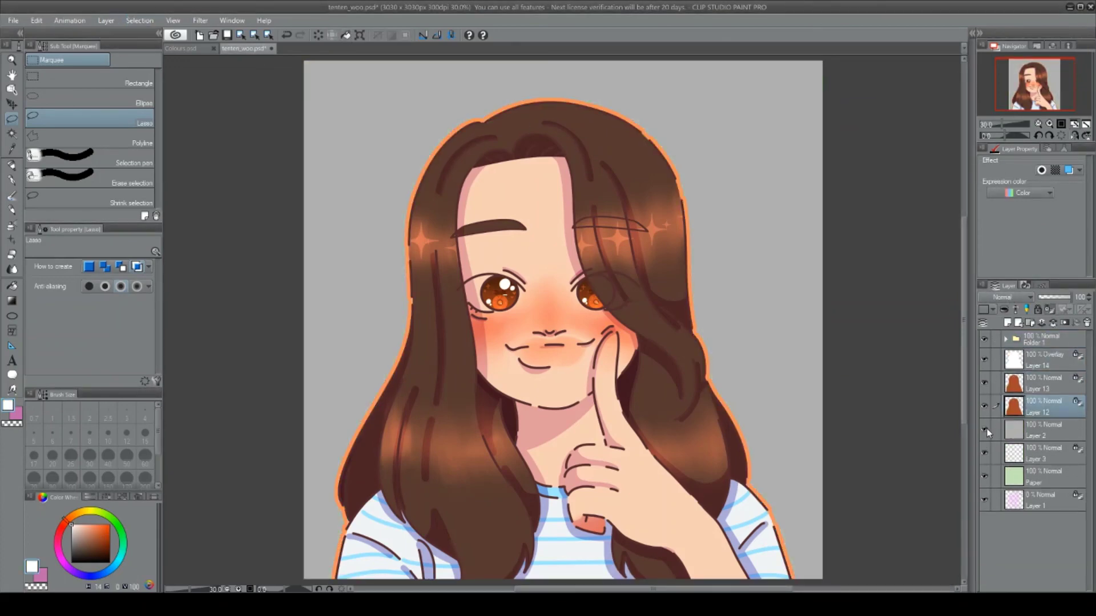
left_click(1038, 382)
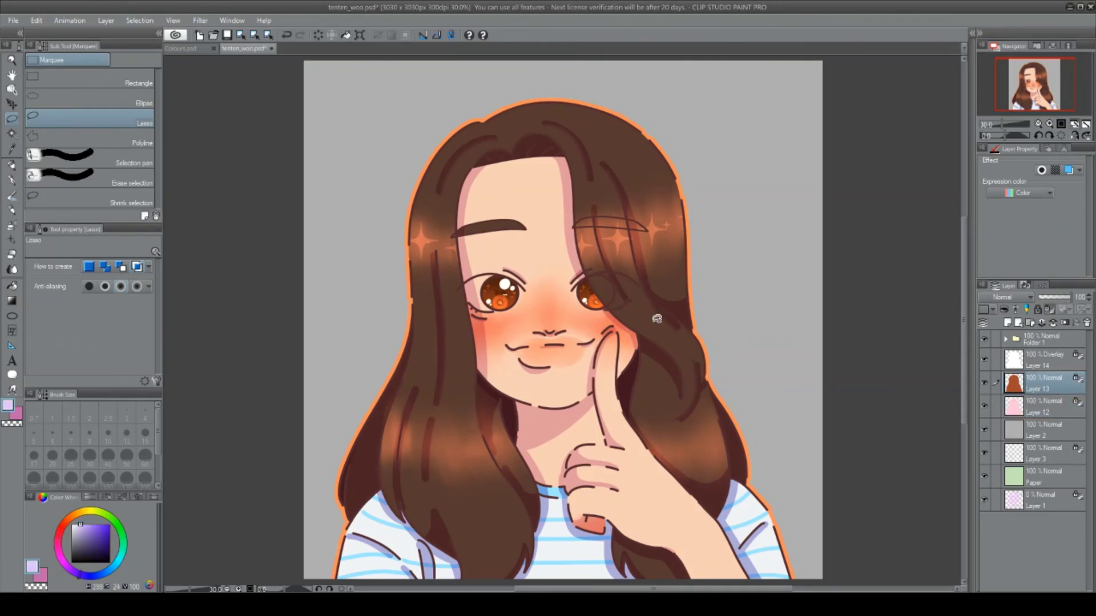
key("alt+Delete")
Offset the lavender silhouette to the figure's left side and the pink one to its right, and hide the grey background layer.
key("k")
key("Left")
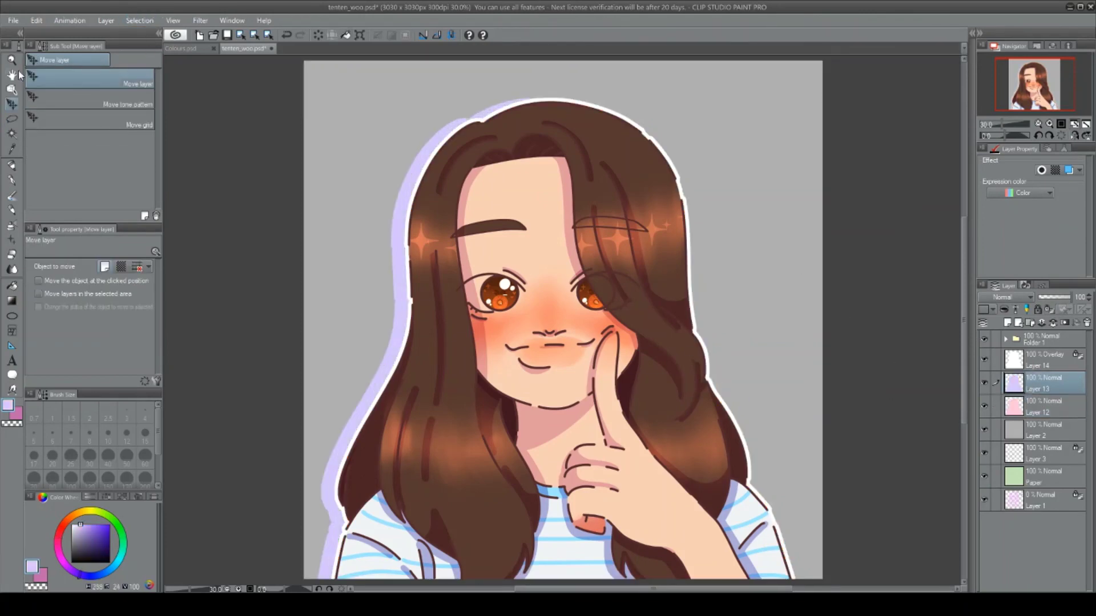
left_click(1038, 407)
key("Right")
left_click(985, 430)
Try the Exclusion blending mode on the pink silhouette layer.
left_click(1005, 297)
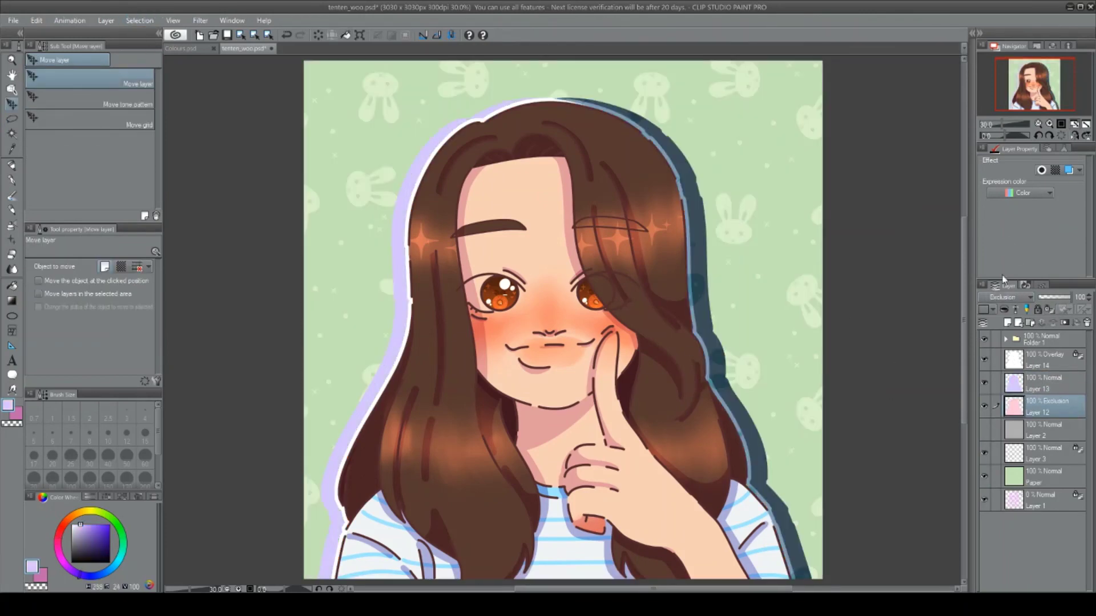
left_click(1032, 317)
key("ctrl+z")
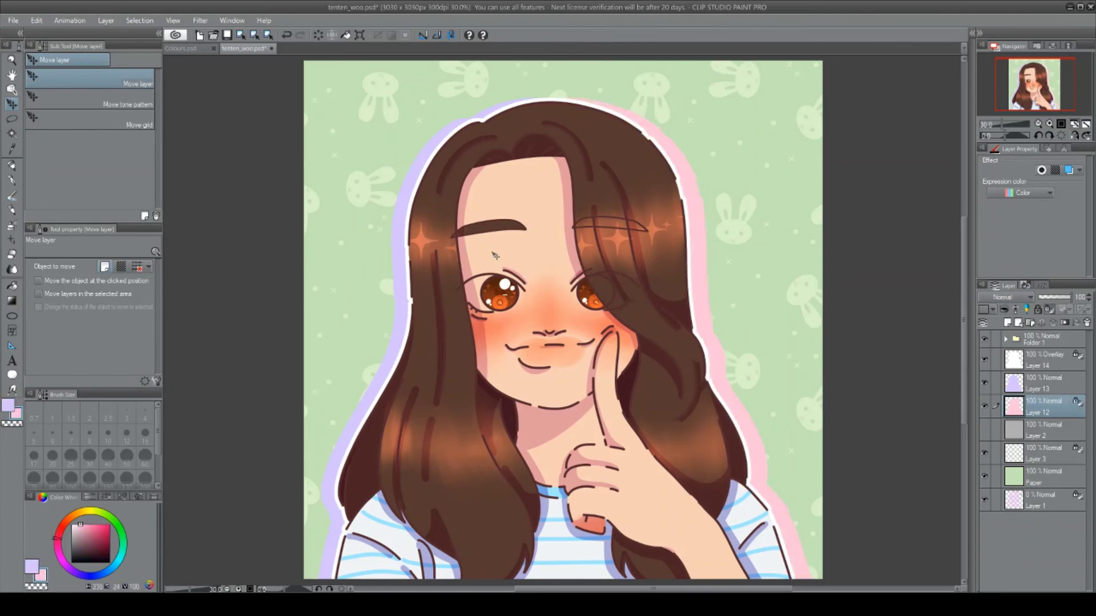
Set both offset silhouette layers to Linear light, recolouring one a stronger pink and the other blue.
left_click(16, 413)
key("alt+Delete")
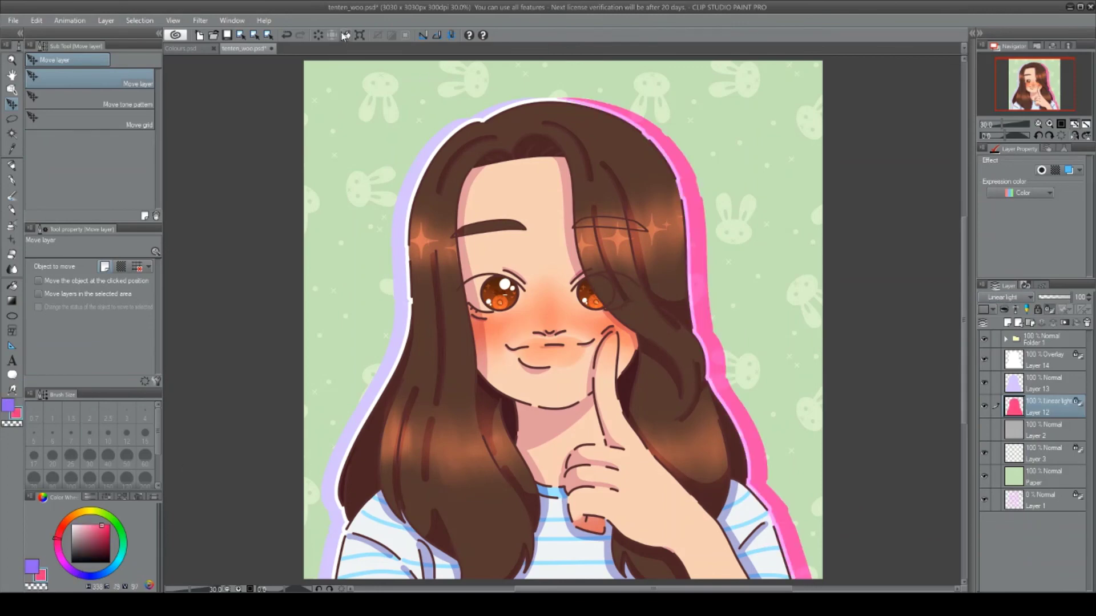
left_click(33, 568)
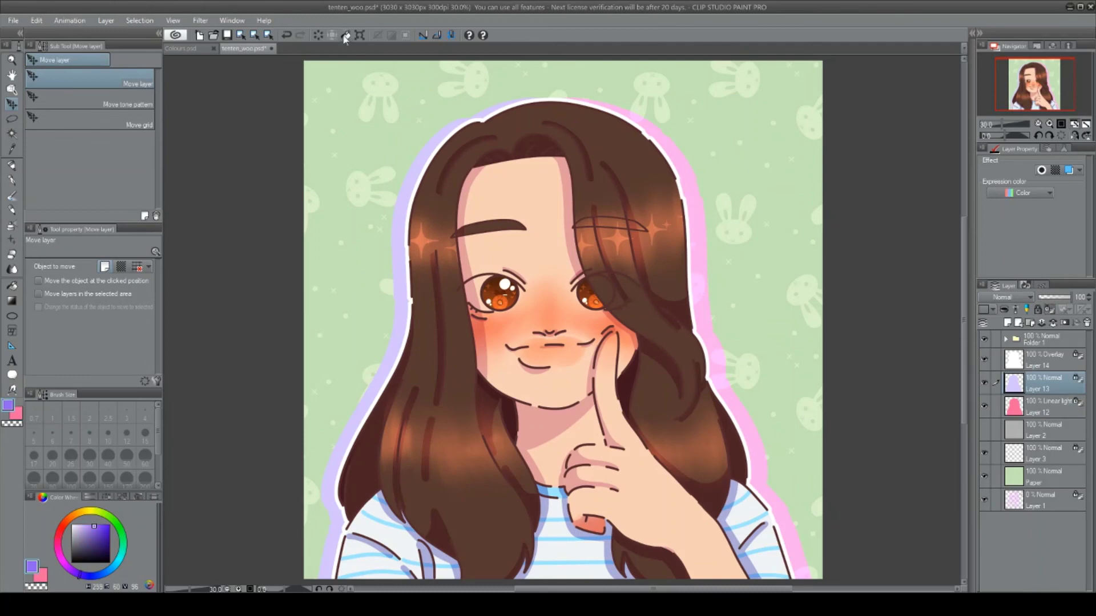
left_click(90, 578)
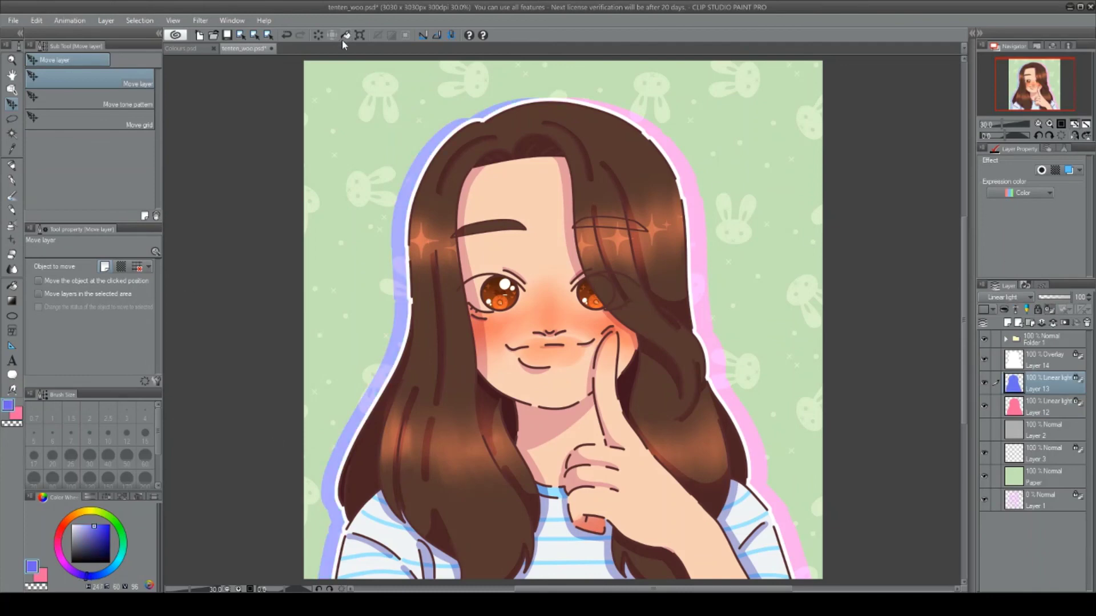